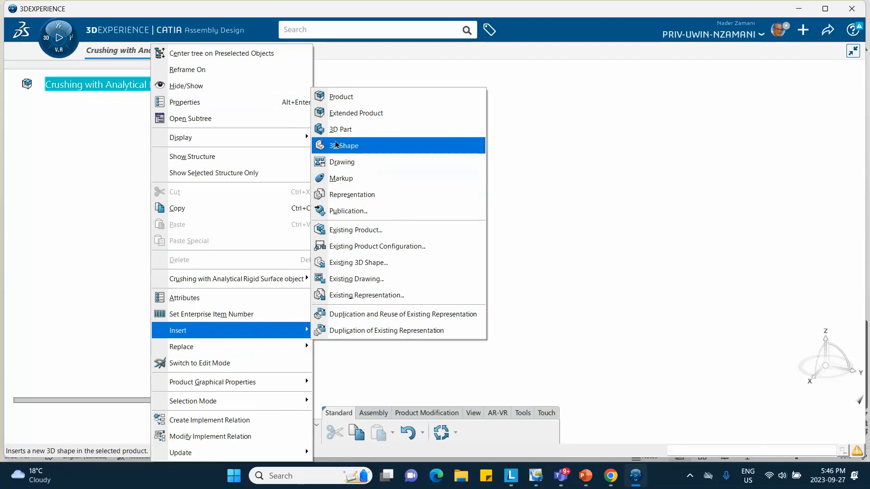
# Insert a 3D part into the Crushing with Analytical Rigid Surface product and title it "Alumuminum Tube, Sep27".
pyautogui.click(341, 129)
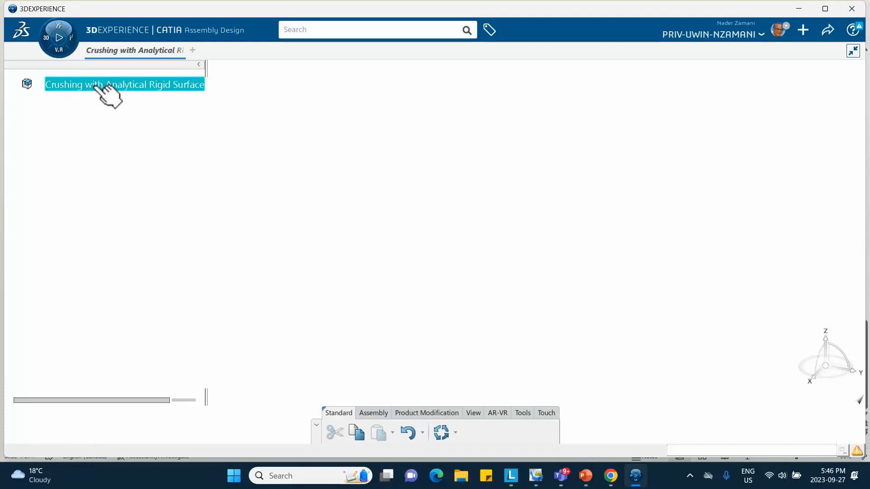
pyautogui.click(96, 84)
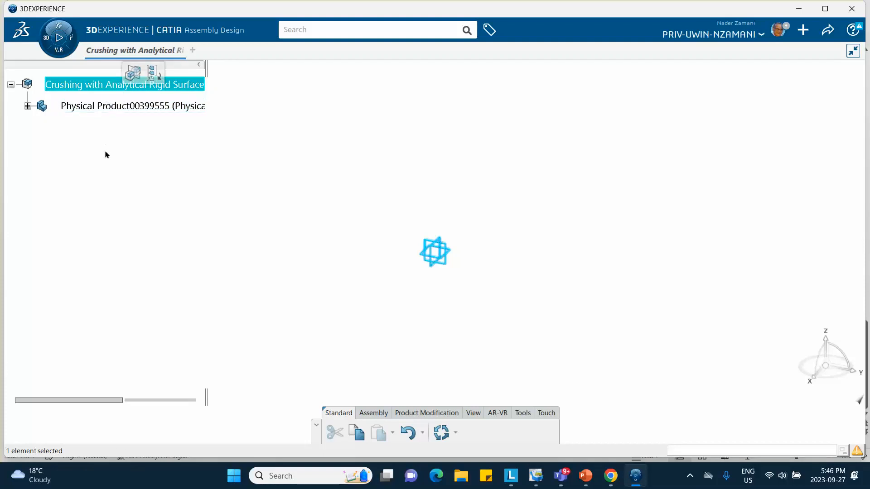
pyautogui.rightClick(108, 107)
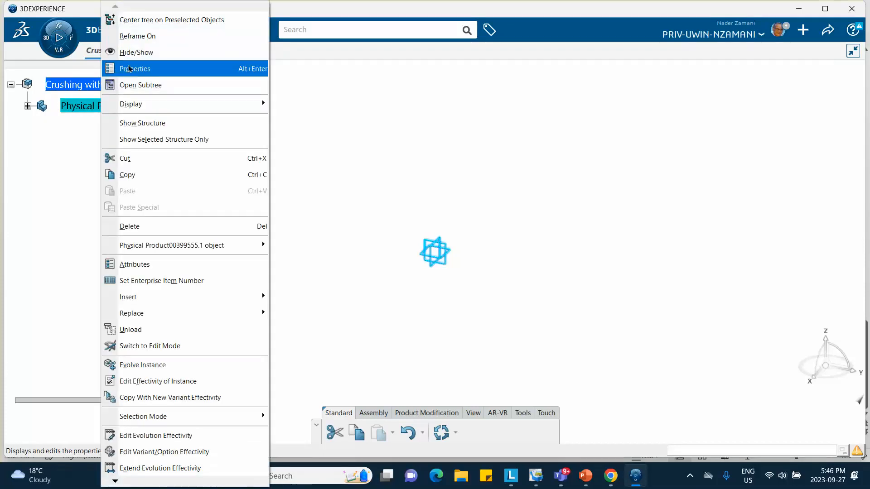
pyautogui.click(218, 68)
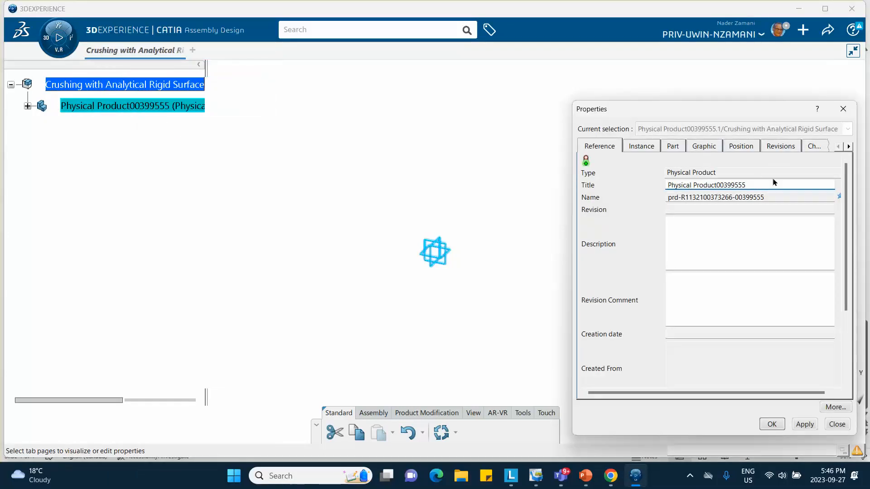
pyautogui.hotkey('ctrl', 'a')
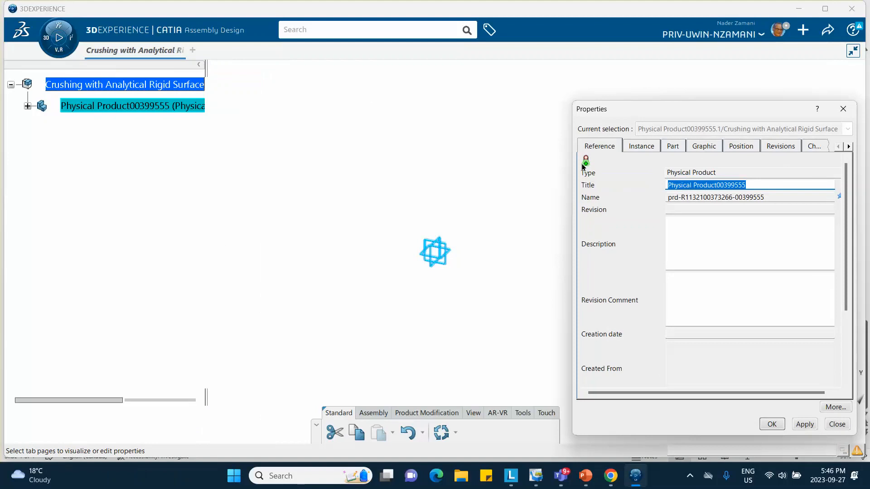
pyautogui.write('Alum')
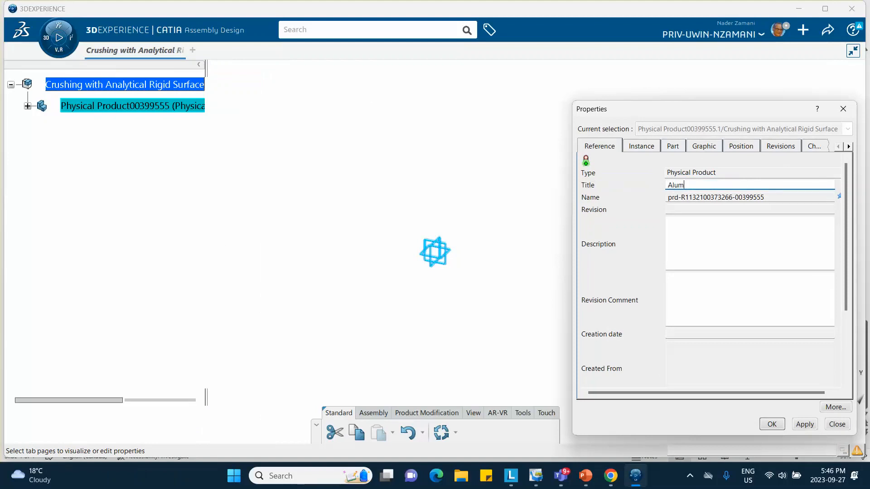
pyautogui.write('uminum')
pyautogui.press('BackSpace')
pyautogui.press('BackSpace')
pyautogui.press('BackSpace')
pyautogui.write('e')
# Copy the part's title "Alumuminum Tube, Sep27" into its instance title and accept the properties.
pyautogui.moveTo(751, 186); pyautogui.dragTo(665, 186)
pyautogui.hotkey('ctrl', 'c')
pyautogui.rightClick(696, 189)
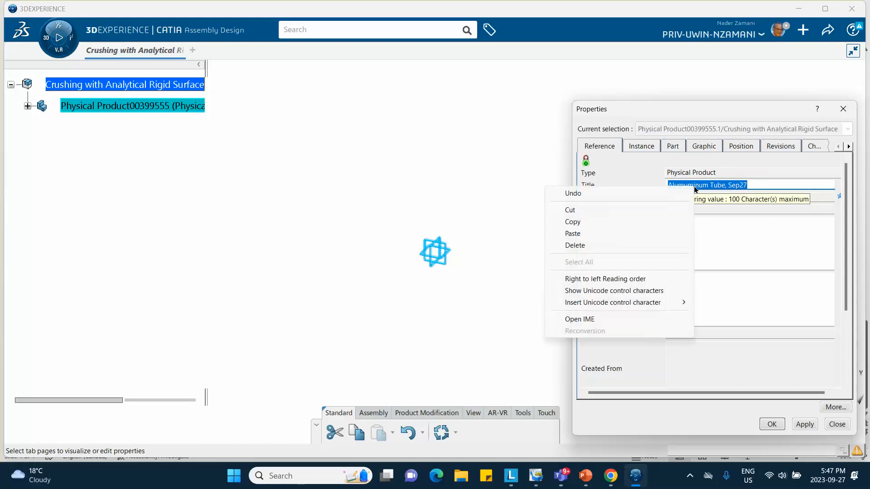
pyautogui.click(607, 222)
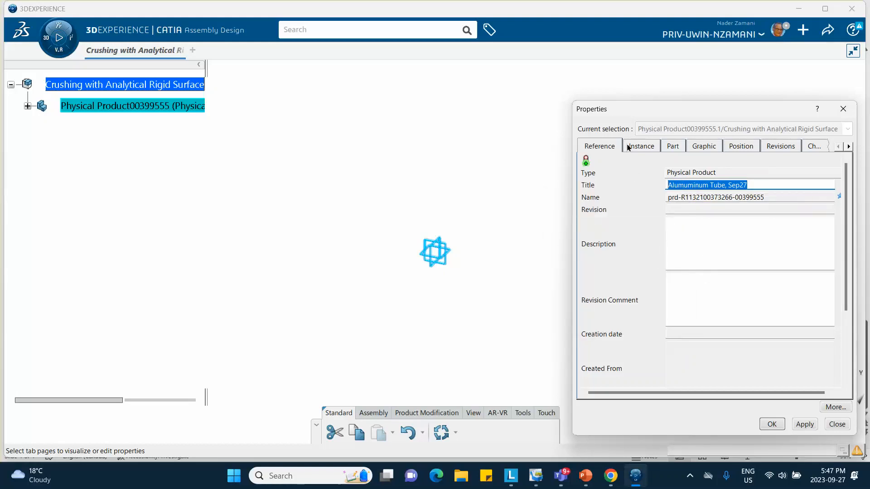
pyautogui.click(645, 146)
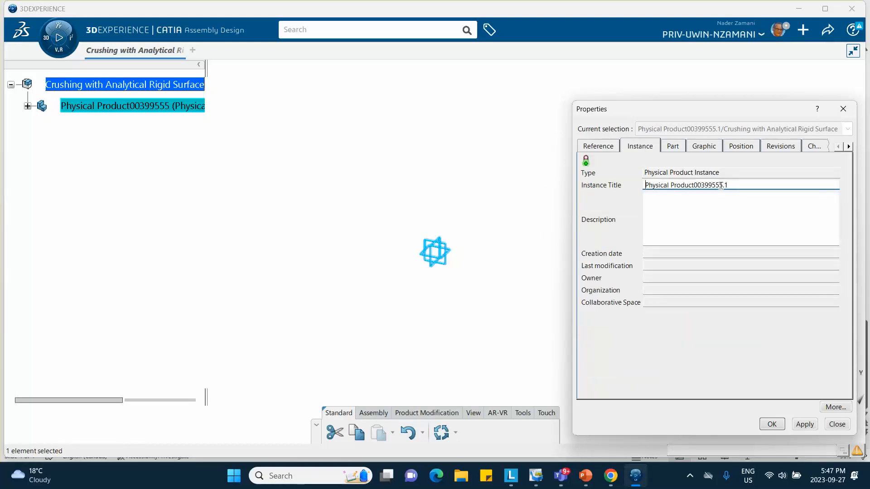
pyautogui.moveTo(730, 186); pyautogui.dragTo(648, 185)
pyautogui.rightClick(661, 185)
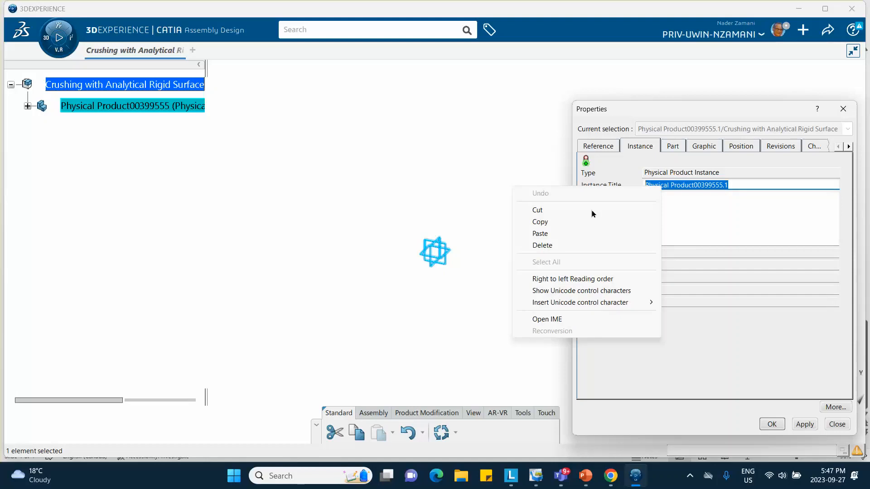
pyautogui.click(568, 233)
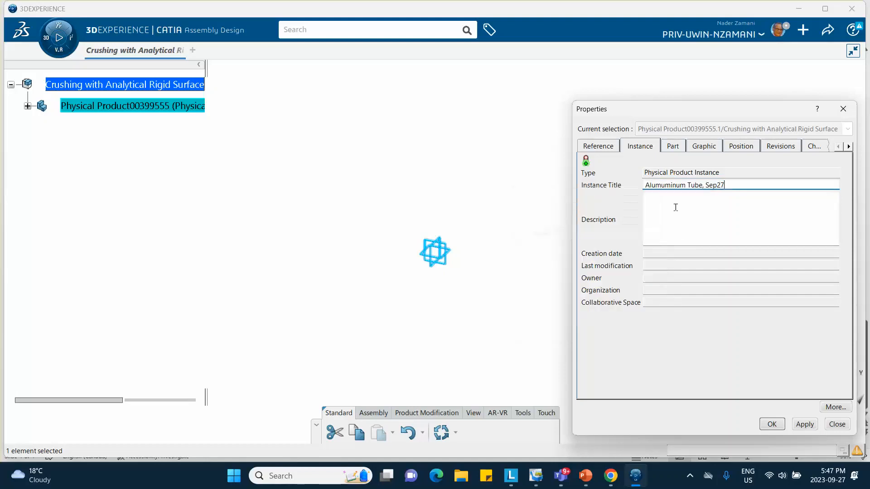
pyautogui.click(772, 424)
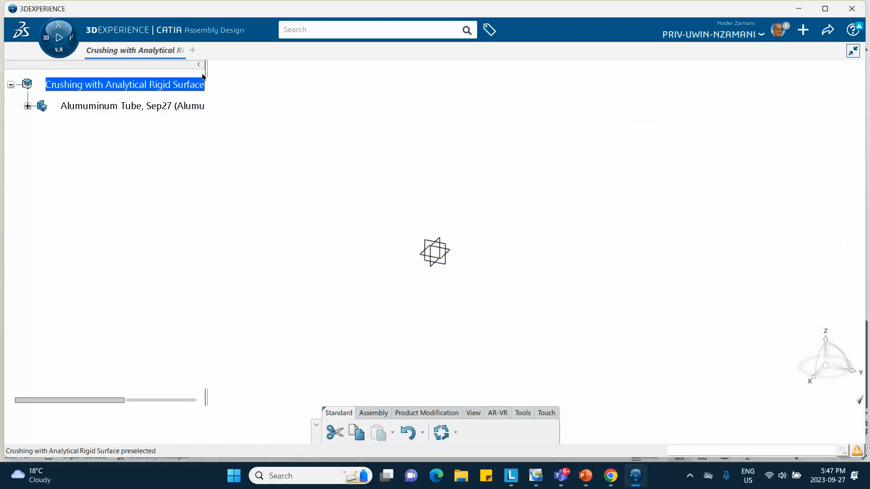
# Expand the tube part in the tree and open its 3D shape for surface design, dismissing the Make Service advert.
pyautogui.moveTo(210, 70)
pyautogui.mouseDown()
pyautogui.moveTo(228, 70)
pyautogui.moveTo(210, 71)
pyautogui.mouseUp()
pyautogui.click(27, 106)
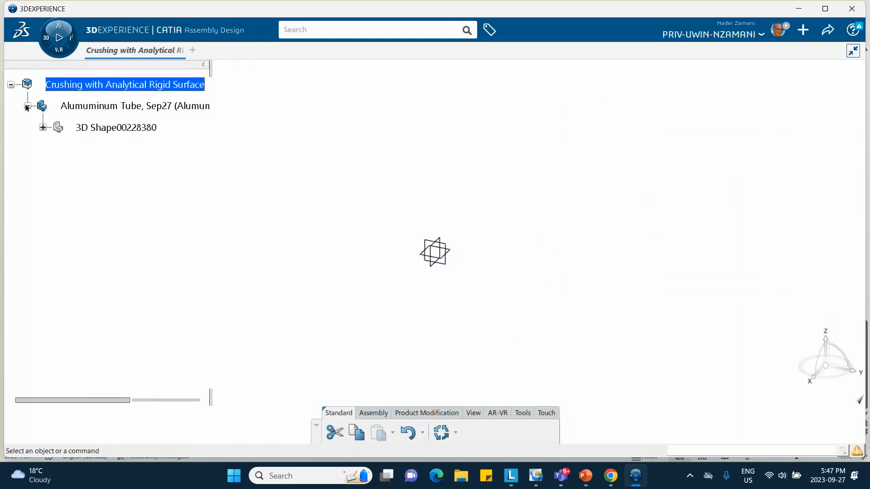
pyautogui.click(43, 128)
pyautogui.click(120, 128)
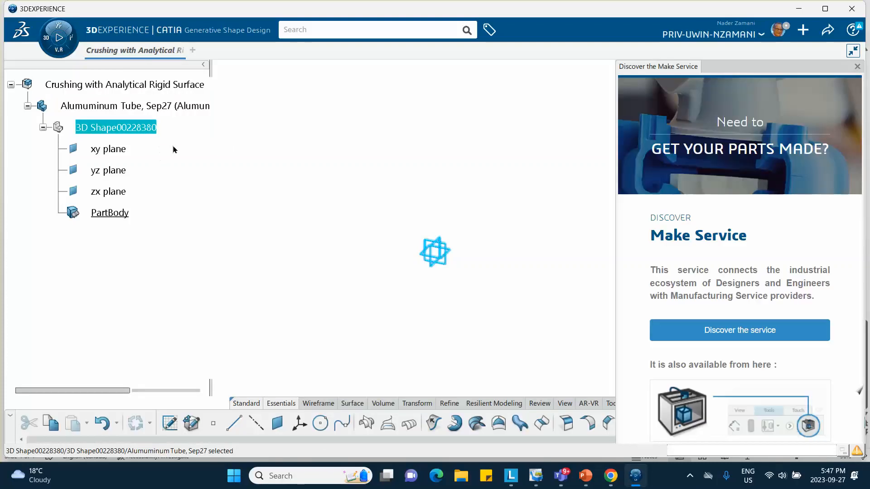
pyautogui.click(857, 67)
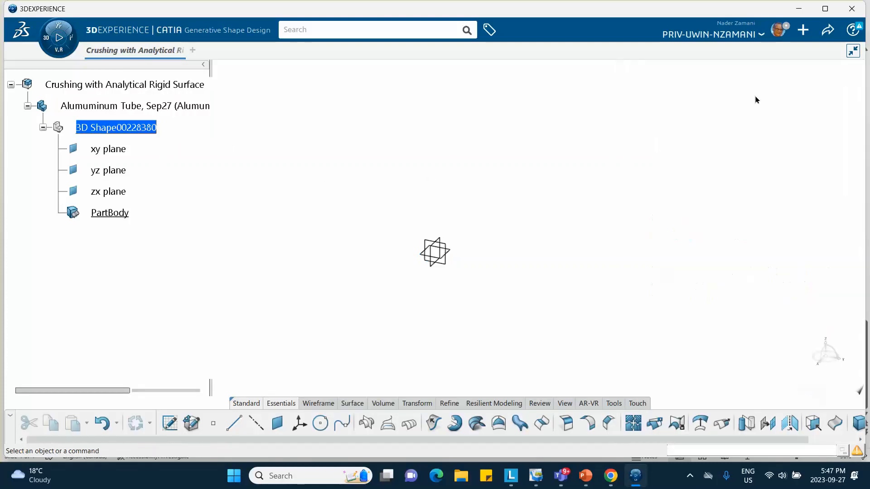
# Sketch a centered rectangle about 98 mm tall on the yz plane, centred on the origin.
pyautogui.click(453, 252)
pyautogui.click(536, 201)
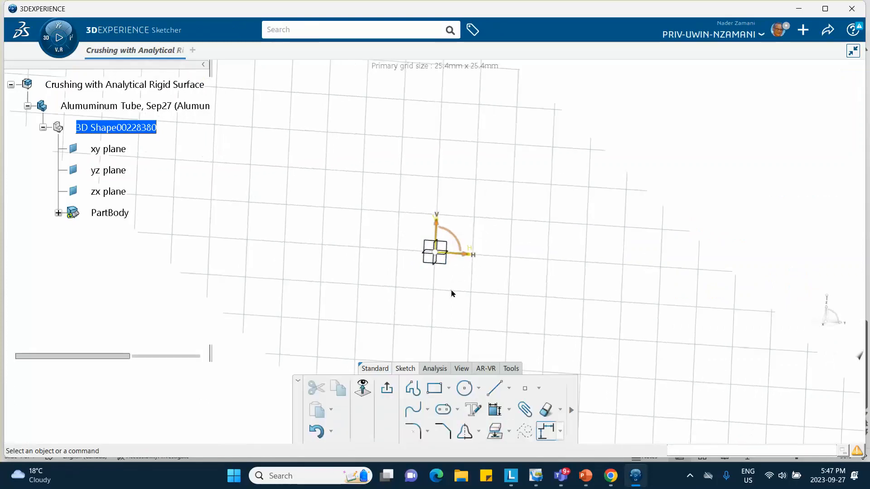
pyautogui.click(449, 389)
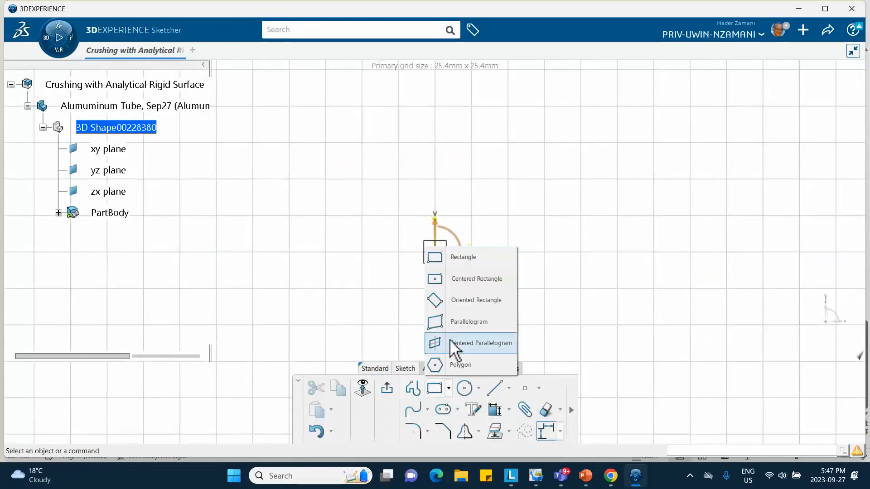
pyautogui.click(456, 280)
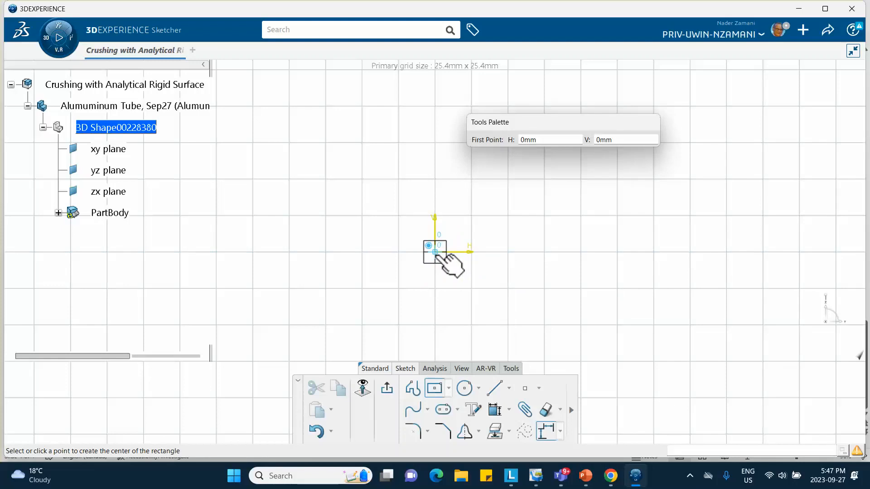
pyautogui.click(435, 252)
pyautogui.click(512, 322)
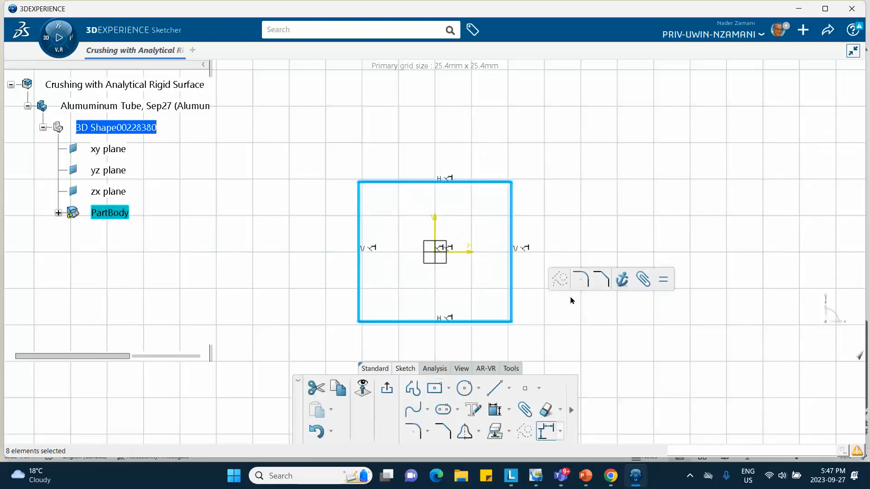
# Dimension the rectangle's height and width to 100 mm each and exit the sketch.
pyautogui.click(495, 411)
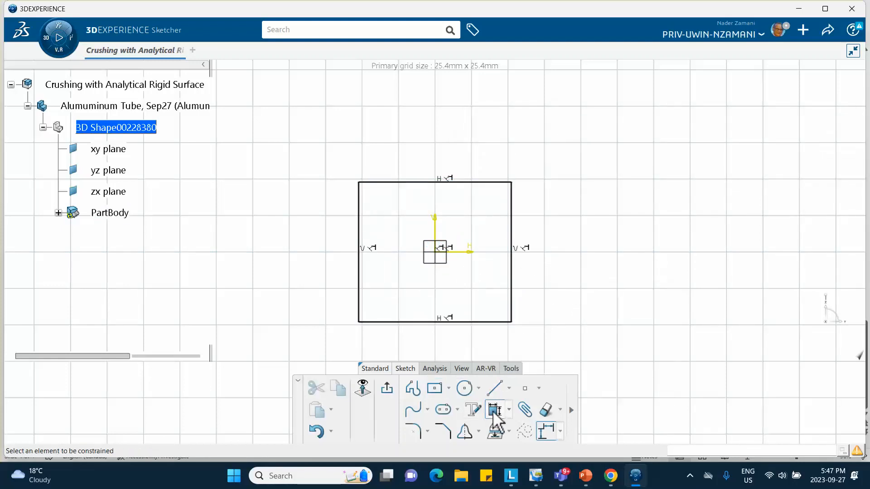
pyautogui.click(513, 249)
pyautogui.click(549, 251)
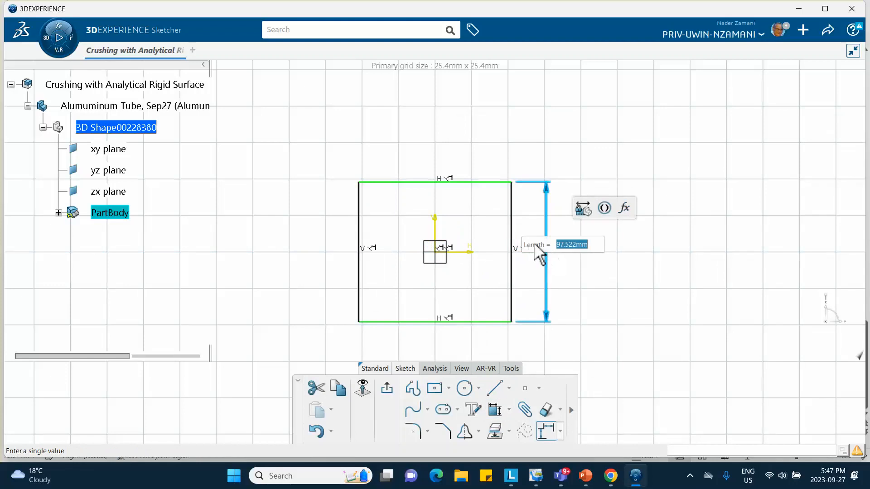
pyautogui.write('1')
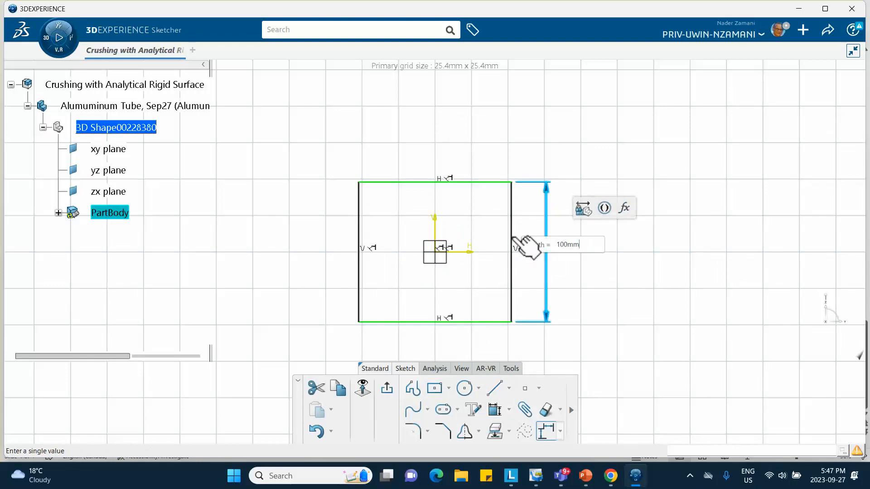
pyautogui.write('00mm')
pyautogui.press('Return')
pyautogui.click(456, 181)
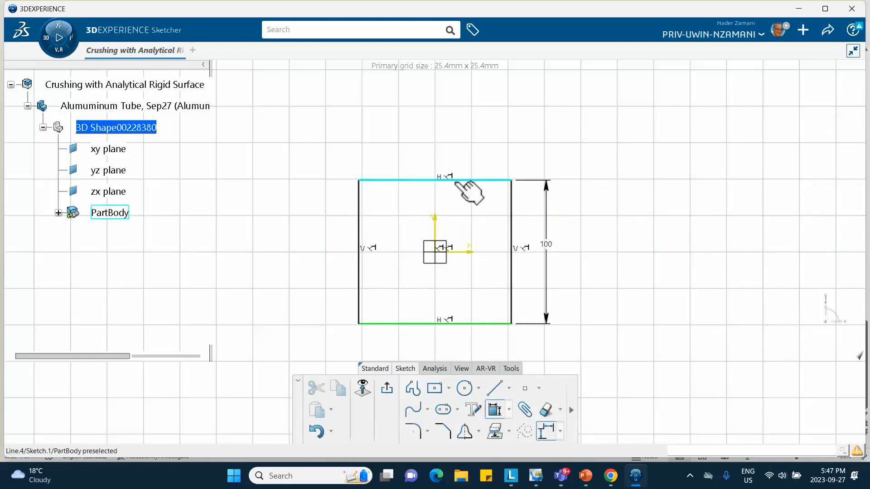
pyautogui.click(454, 152)
pyautogui.write('100')
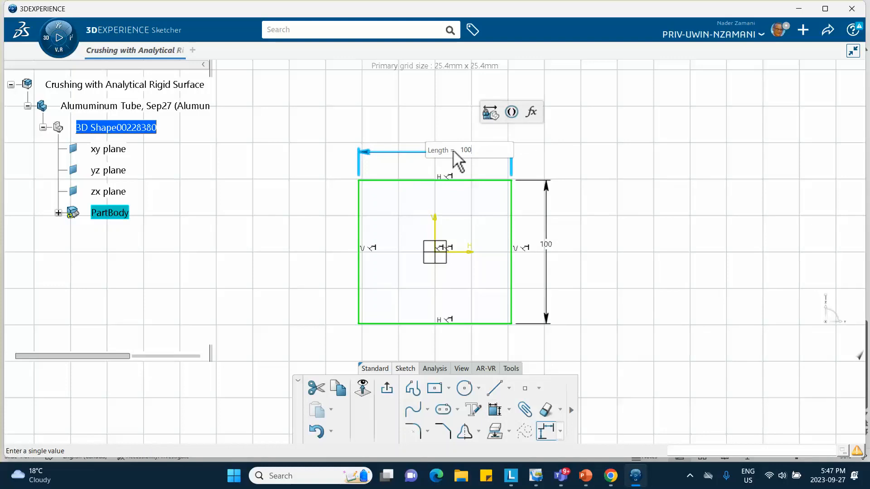
pyautogui.press('Return')
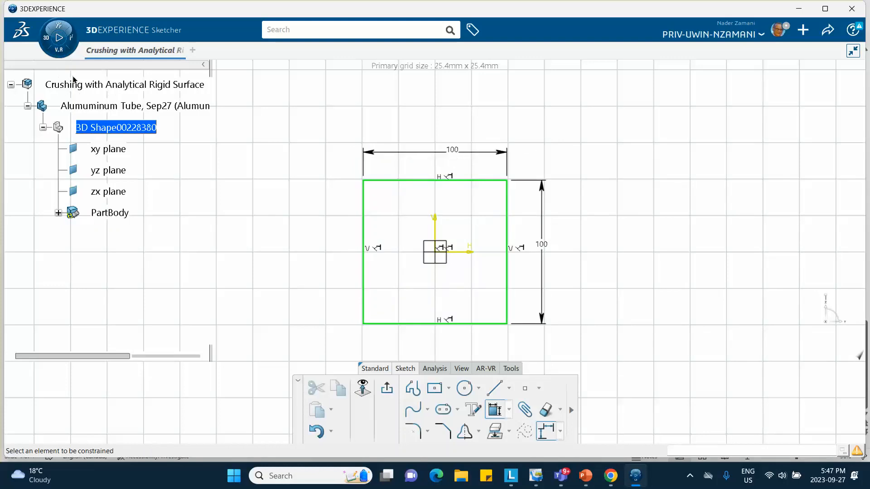
pyautogui.click(386, 388)
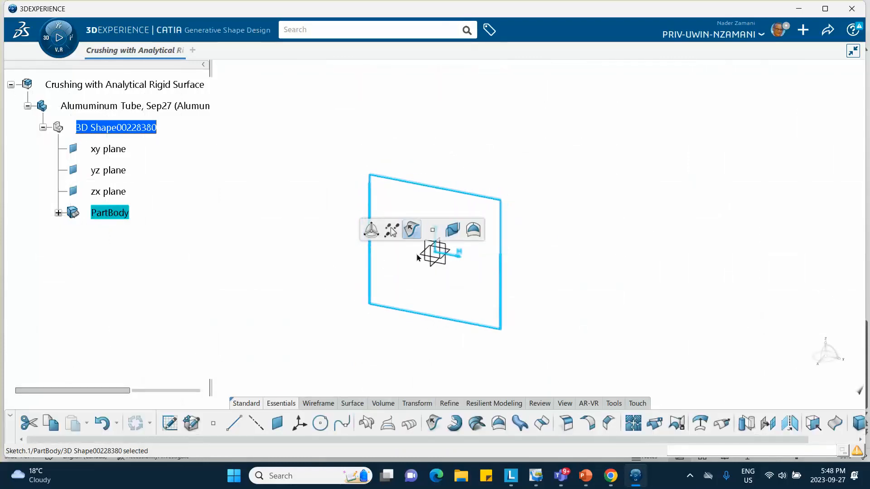
# Extrude the square sketch as a surface with first limit -2 mm and second limit 302 mm, in the reversed direction.
pyautogui.click(433, 423)
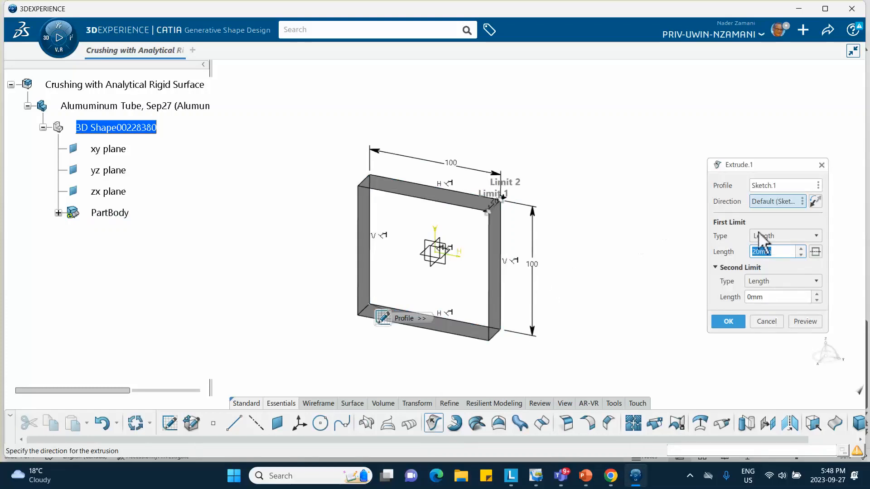
pyautogui.write('-2')
pyautogui.click(771, 297)
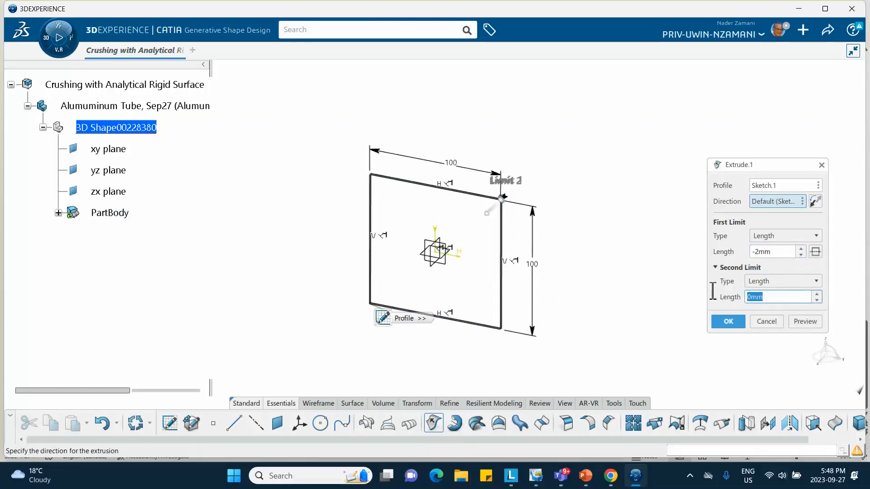
pyautogui.write('302')
pyautogui.click(815, 201)
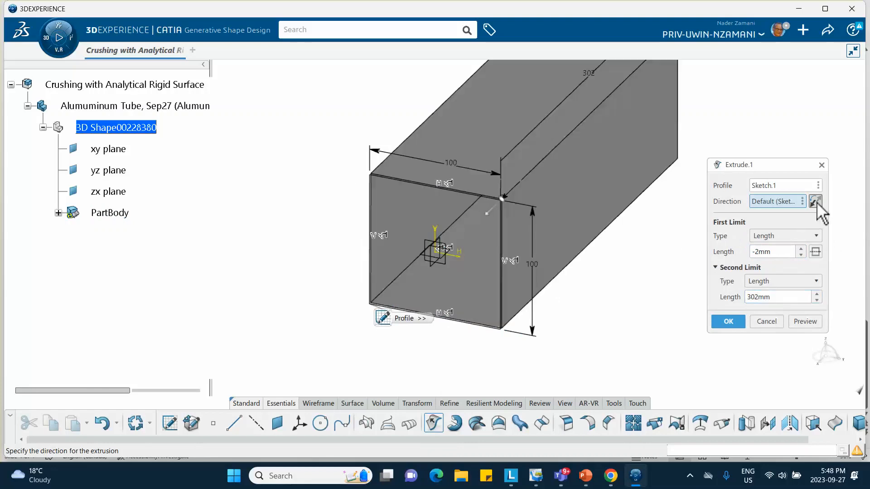
pyautogui.click(728, 321)
pyautogui.moveTo(602, 275); pyautogui.dragTo(577, 223, button='middle')
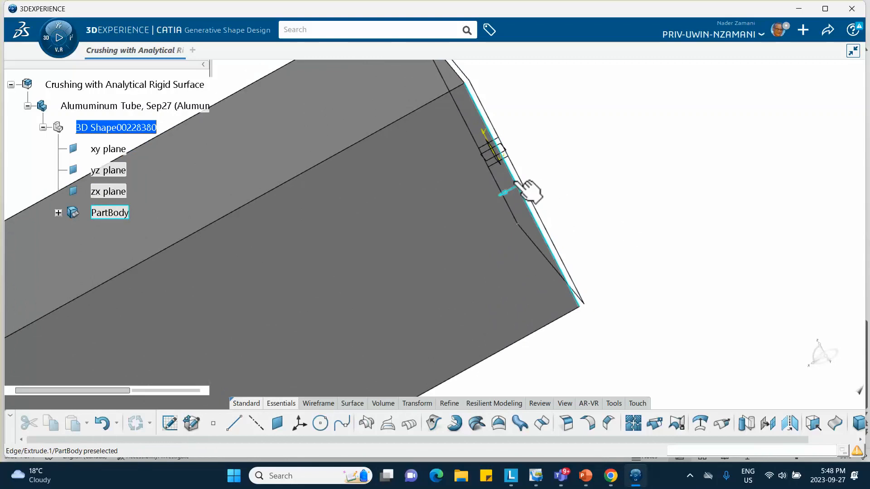
pyautogui.moveTo(546, 184); pyautogui.dragTo(550, 259, button='middle')
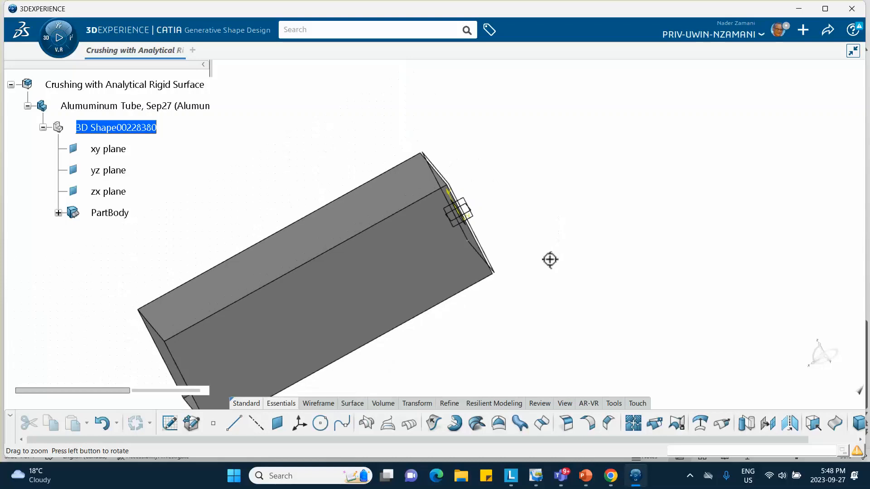
pyautogui.moveTo(411, 227); pyautogui.dragTo(557, 209, button='middle')
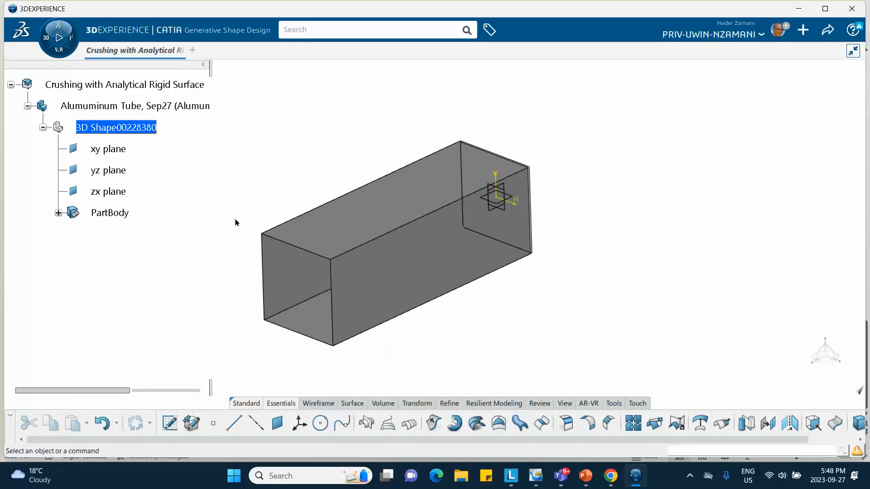
# Create a core material named "Aluminum Tube Sep27 2023" with the simulation domain enabled.
pyautogui.click(613, 404)
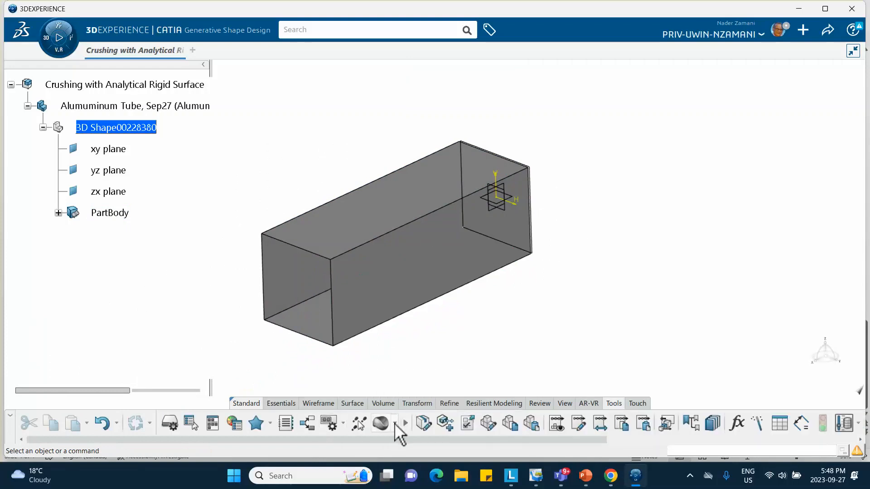
pyautogui.click(395, 424)
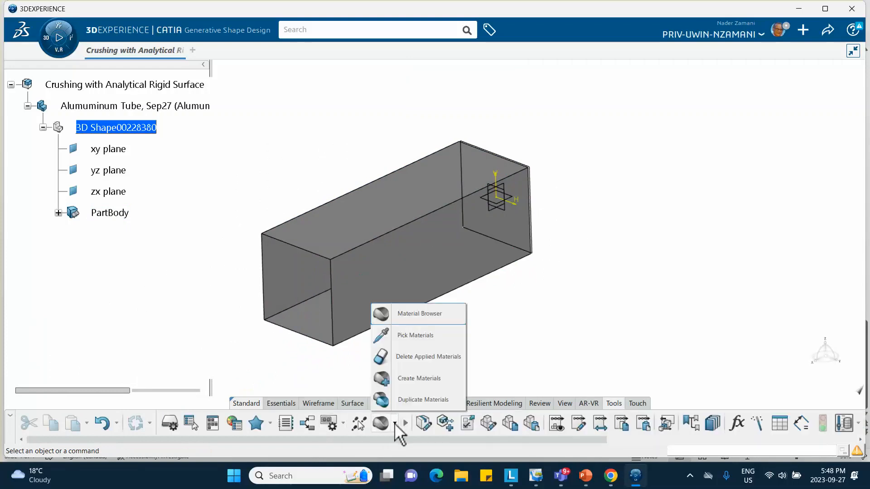
pyautogui.click(407, 383)
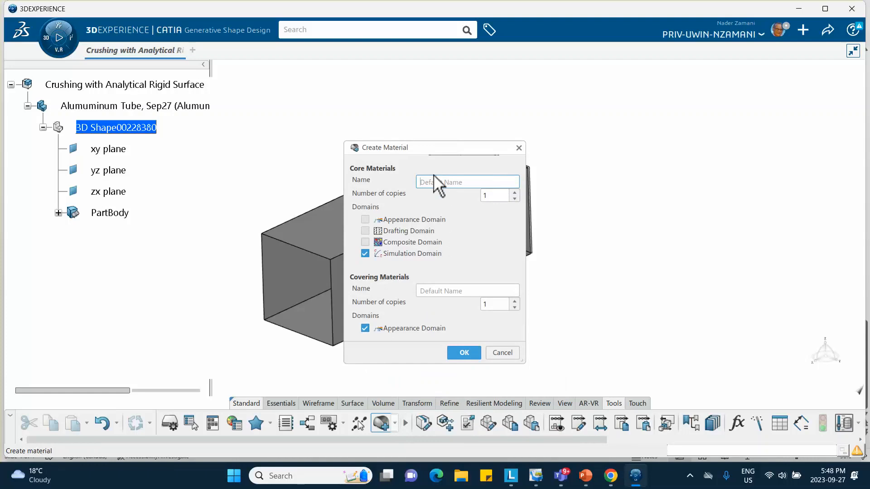
pyautogui.write('Aluminum Tube')
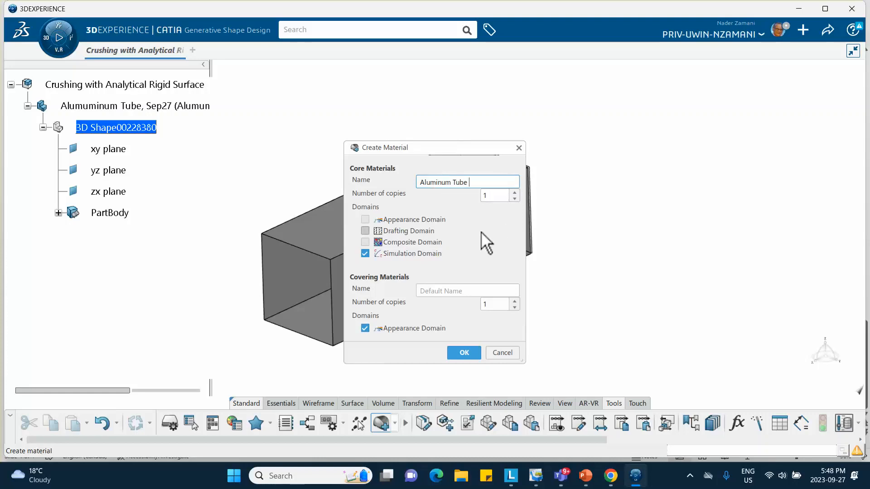
pyautogui.write(' Sep27 202')
pyautogui.write('3')
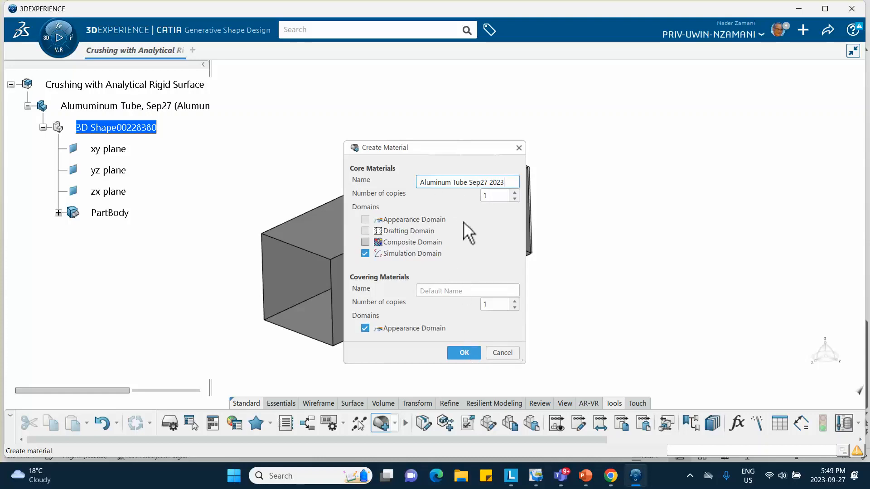
pyautogui.click(462, 352)
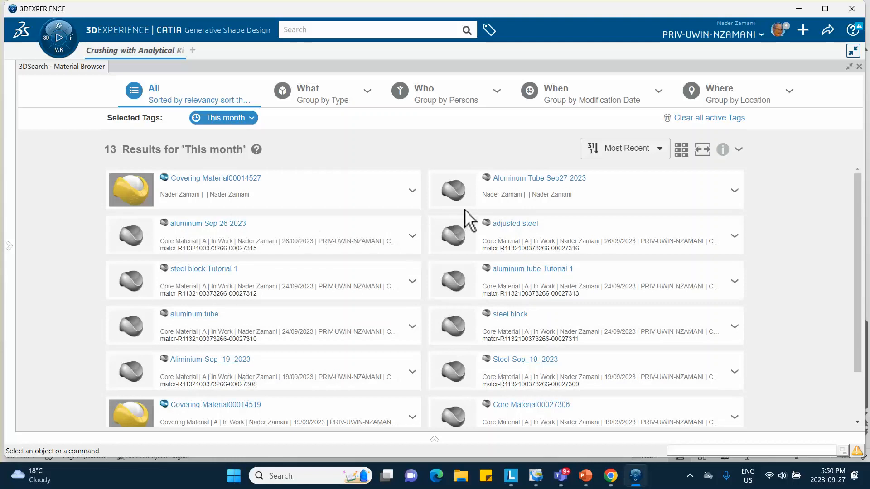
# Apply the Aluminum Tube Sep27 2023 core material to the tube part and confirm the assignment.
pyautogui.moveTo(551, 186)
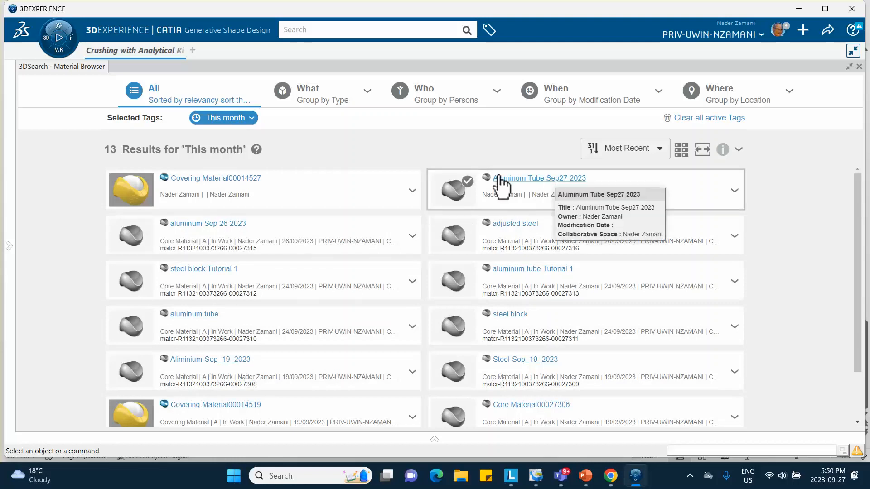
pyautogui.click(735, 192)
pyautogui.click(745, 243)
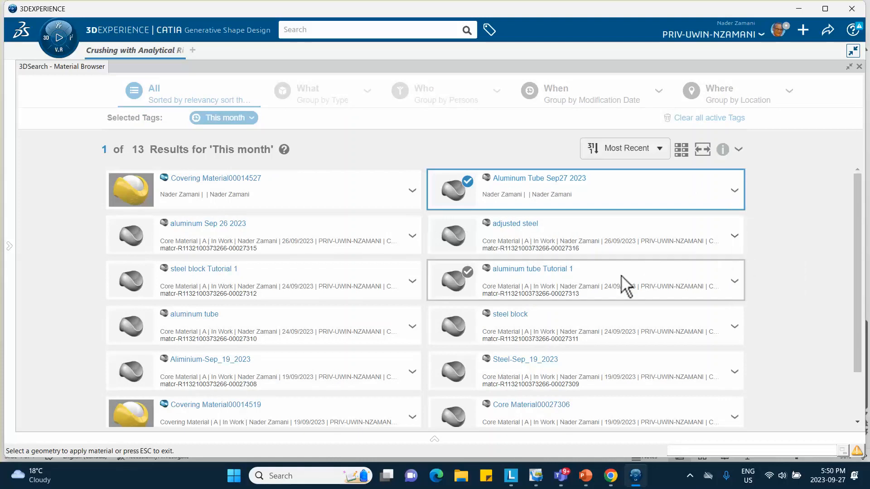
pyautogui.moveTo(602, 278)
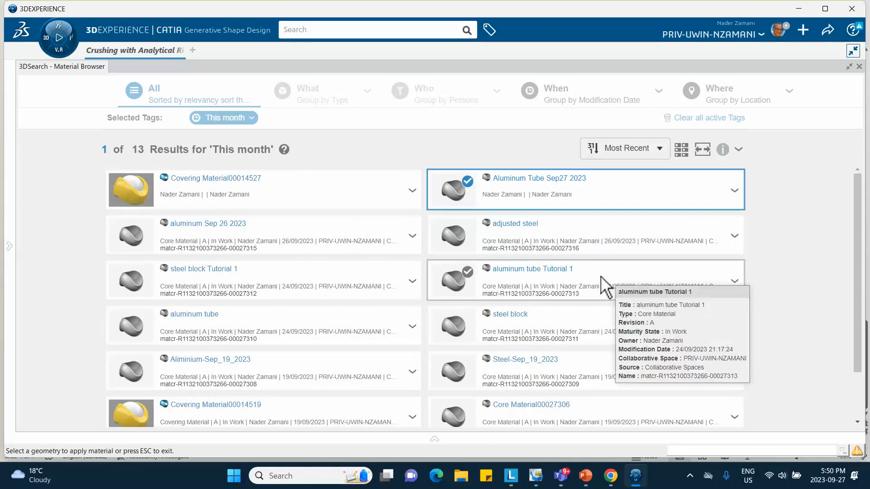
pyautogui.click(859, 67)
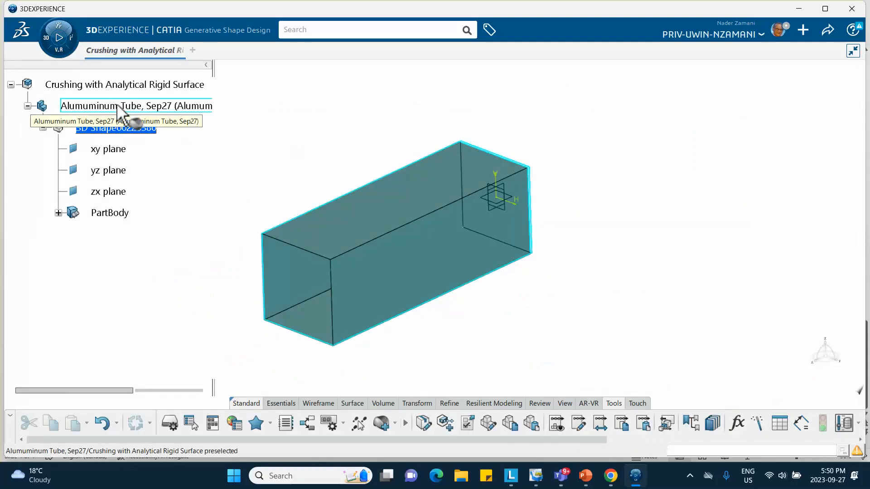
pyautogui.click(118, 108)
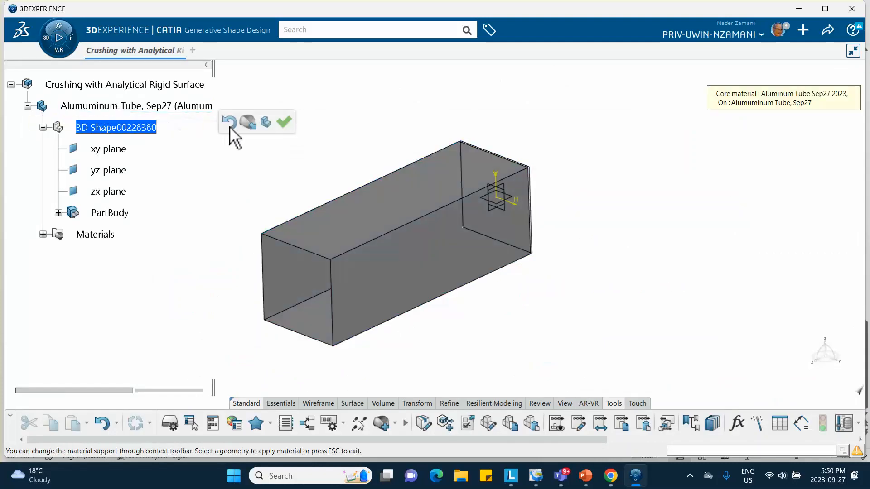
pyautogui.click(284, 122)
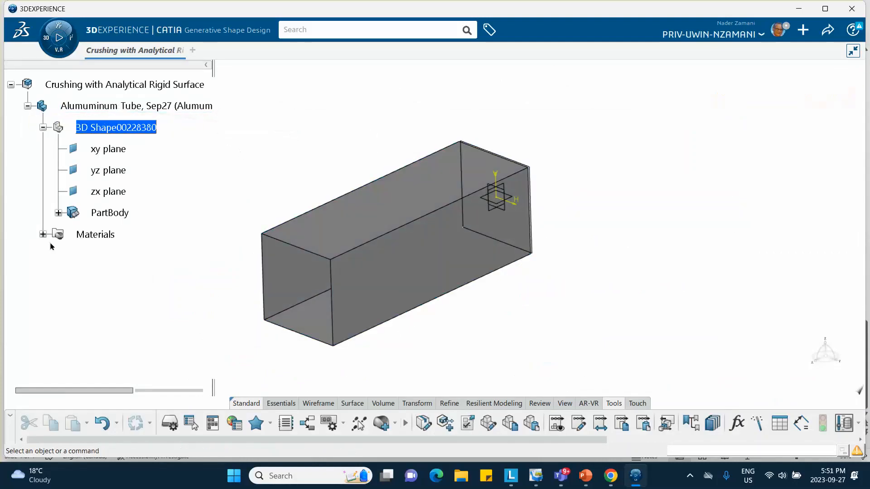
# Expand the tube's Materials branch in the tree and open the material's simulation domain definition.
pyautogui.click(43, 234)
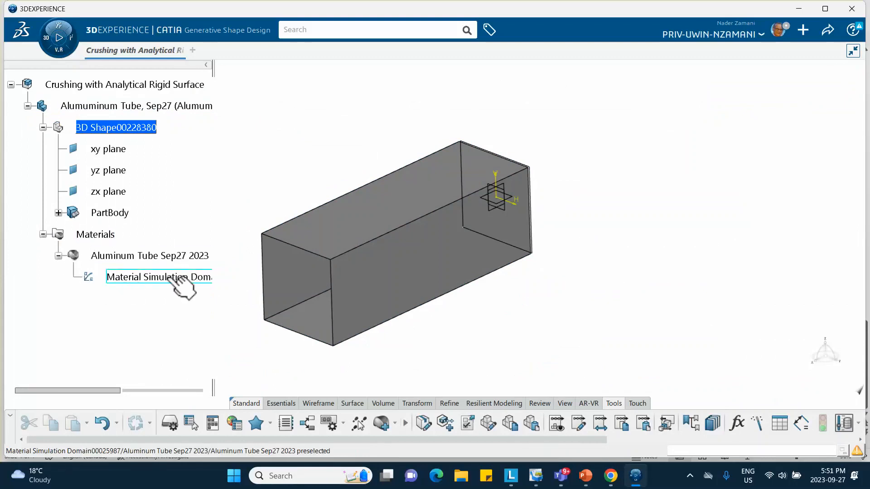
pyautogui.click(136, 277)
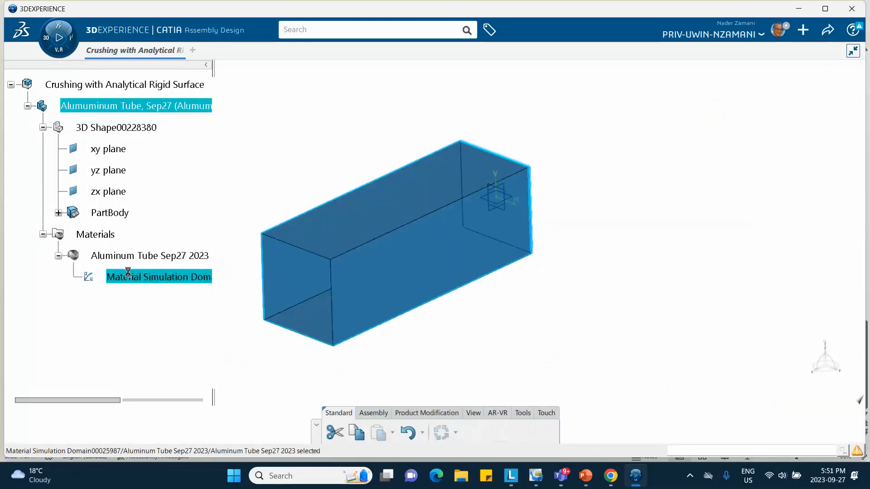
pyautogui.doubleClick(160, 277)
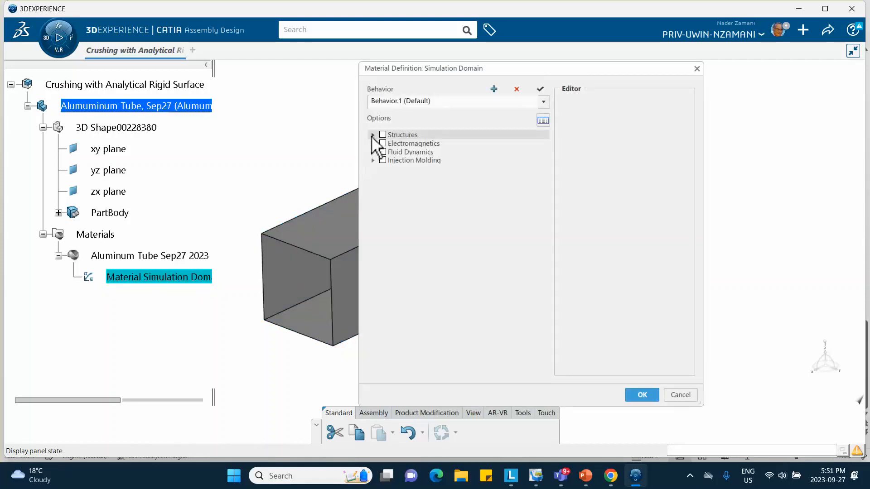
# Enable Density in the structural general options, set it to 2.5E-9 T_mm3 and check it against the PowerPoint aluminum data slide.
pyautogui.click(374, 135)
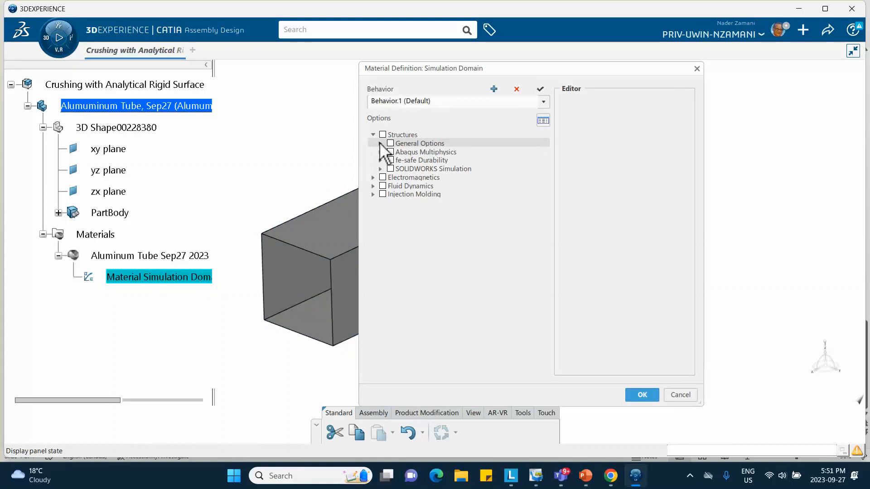
pyautogui.click(380, 143)
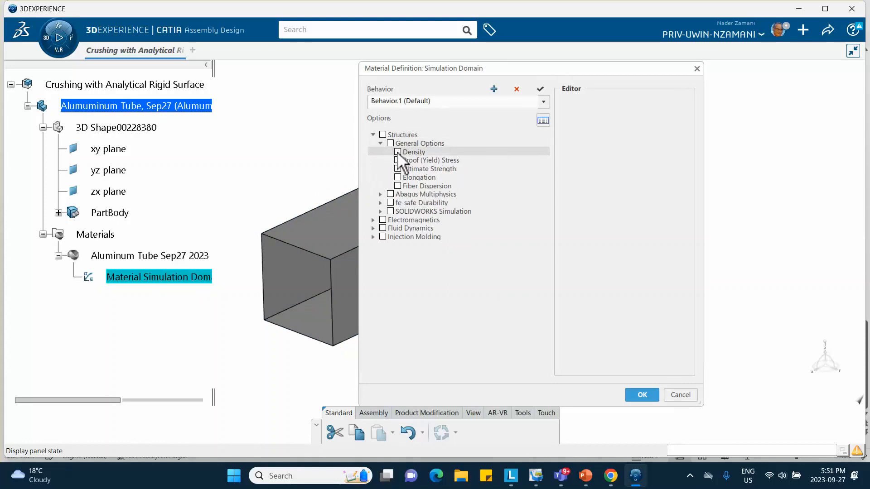
pyautogui.click(389, 152)
pyautogui.doubleClick(593, 143)
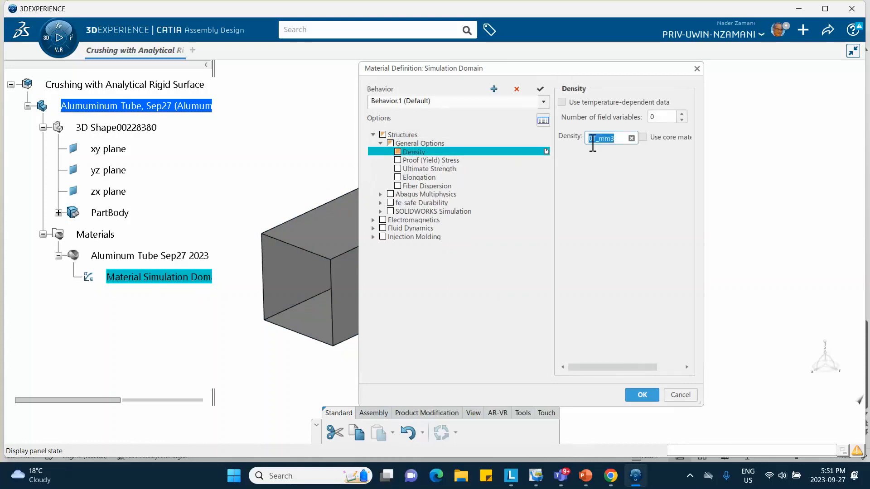
pyautogui.click(593, 143)
pyautogui.write('2.5E-9')
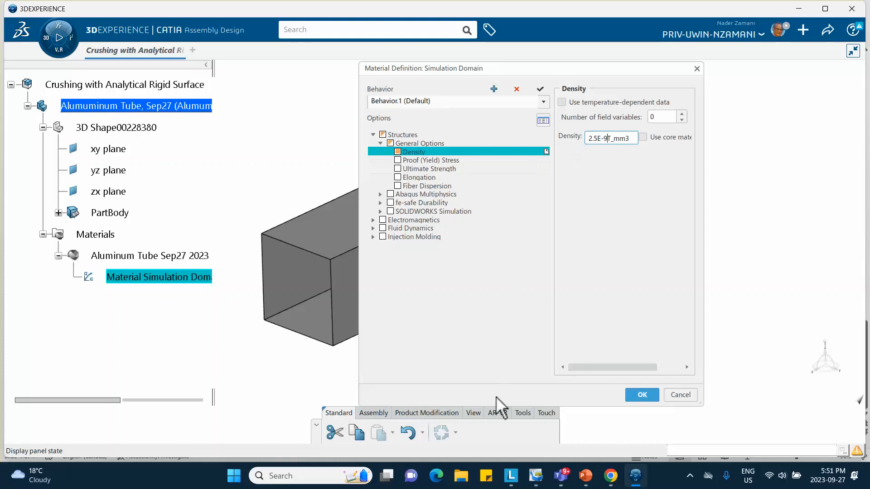
pyautogui.click(587, 475)
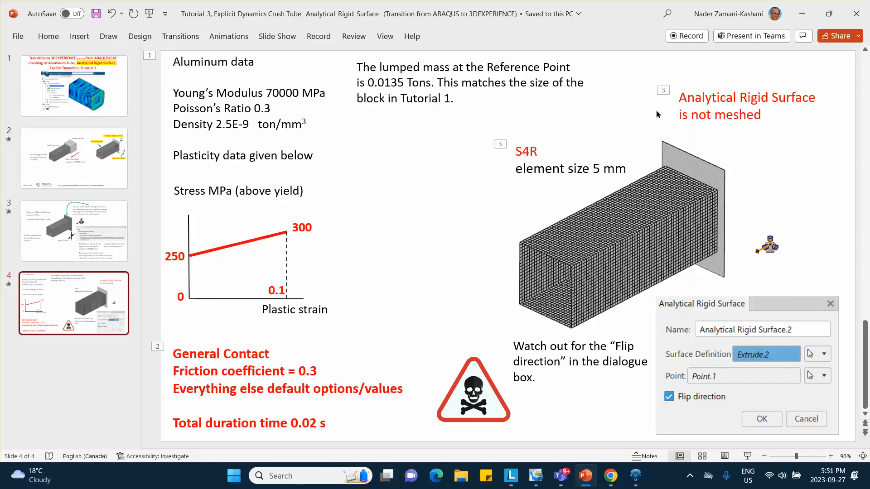
pyautogui.click(802, 14)
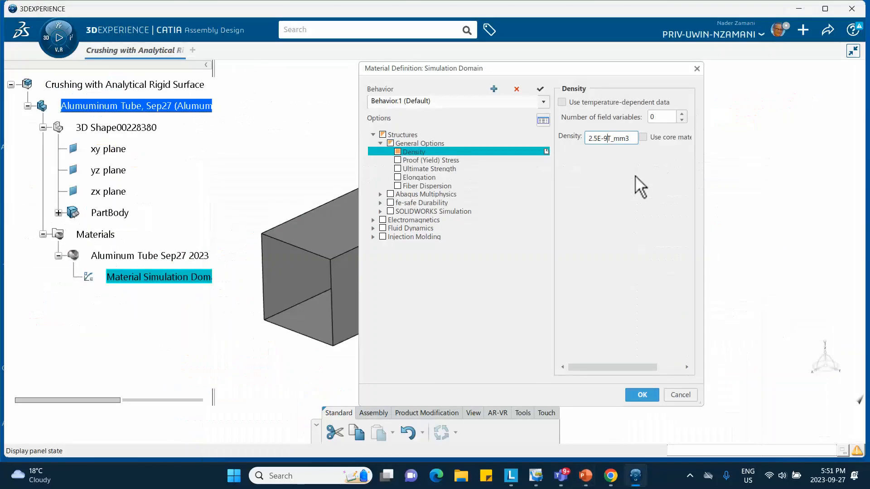
pyautogui.click(611, 176)
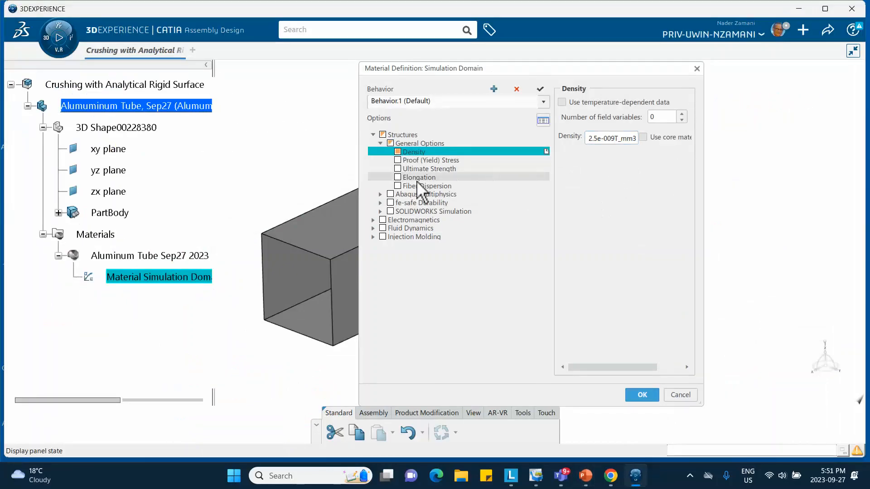
# Add isotropic Elastic behavior under Abaqus Multiphysics with Young's modulus 70000 MPa and Poisson's ratio 0.3.
pyautogui.click(380, 194)
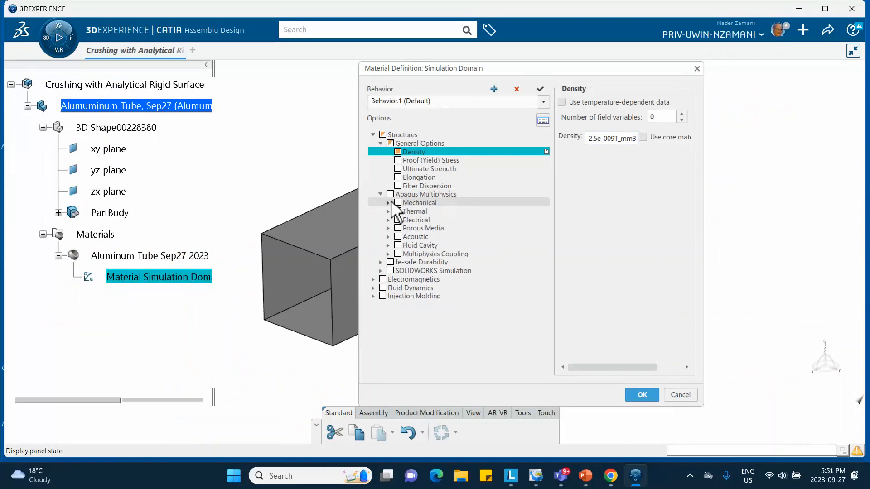
pyautogui.click(388, 203)
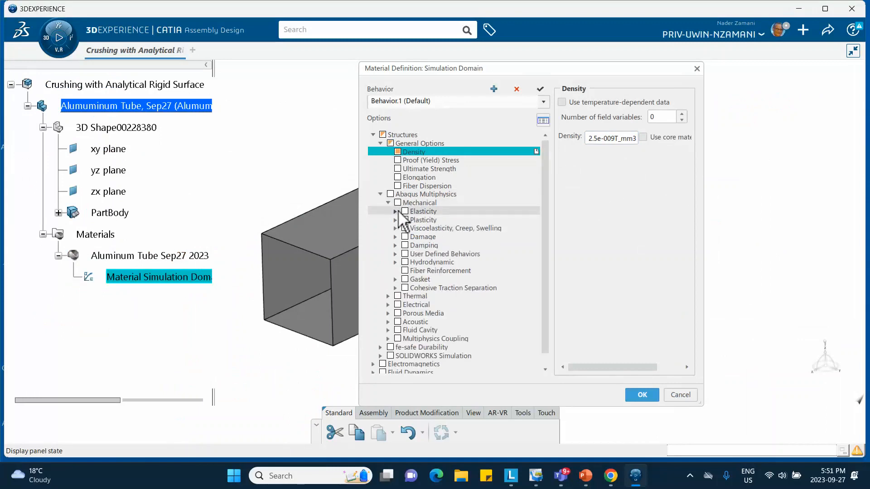
pyautogui.click(395, 211)
pyautogui.click(413, 219)
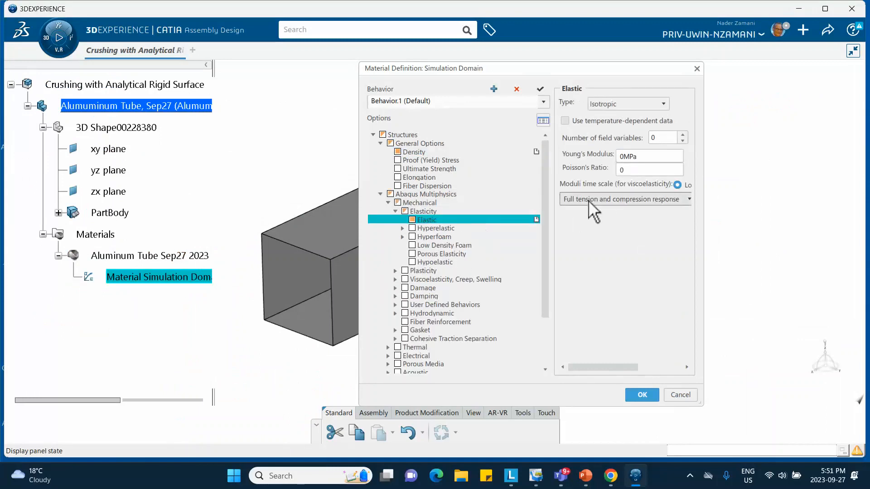
pyautogui.click(625, 156)
pyautogui.click(625, 157)
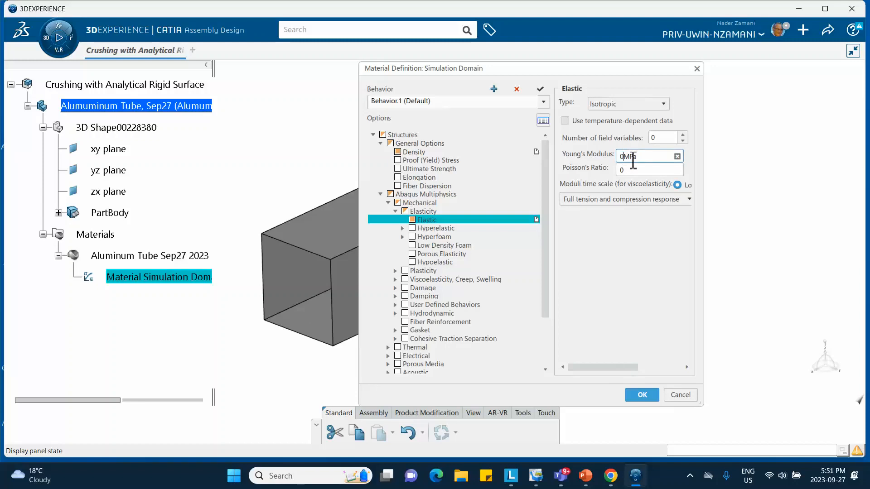
pyautogui.press('BackSpace')
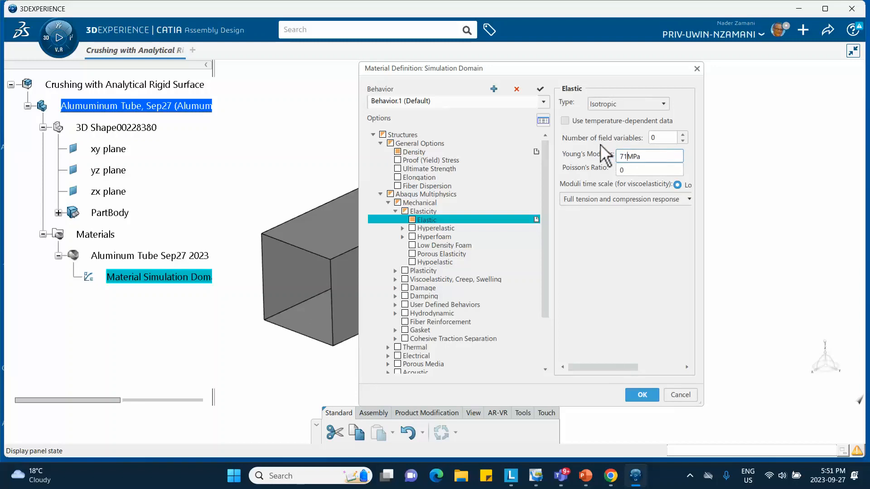
pyautogui.press('BackSpace')
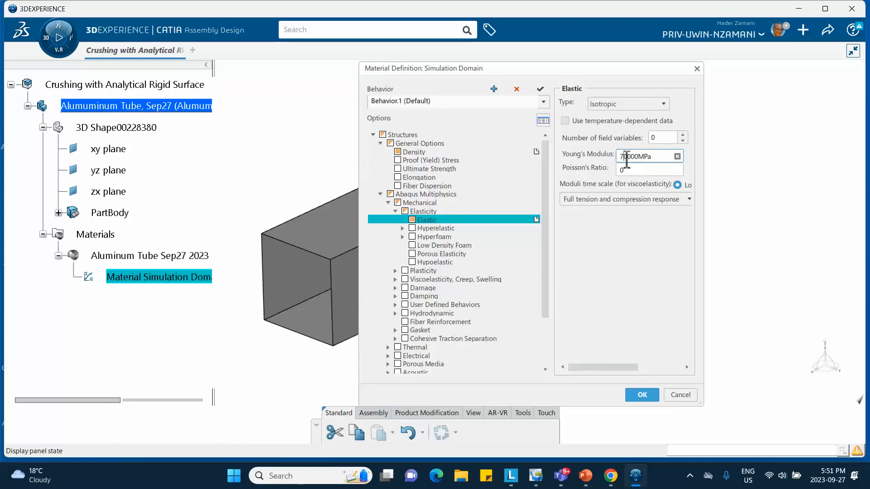
pyautogui.press('Tab')
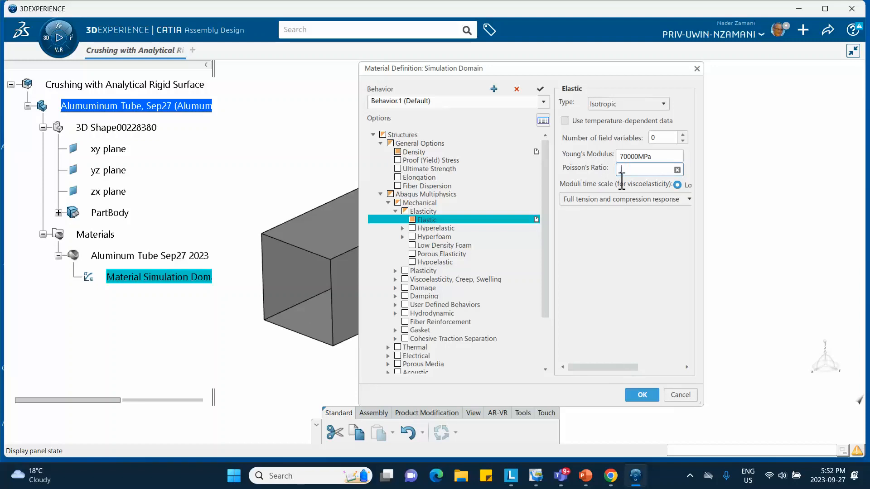
pyautogui.press('Tab')
# Add Plastic behavior under Metal Plasticity in the tube material's simulation domain definition.
pyautogui.click(395, 271)
pyautogui.click(402, 279)
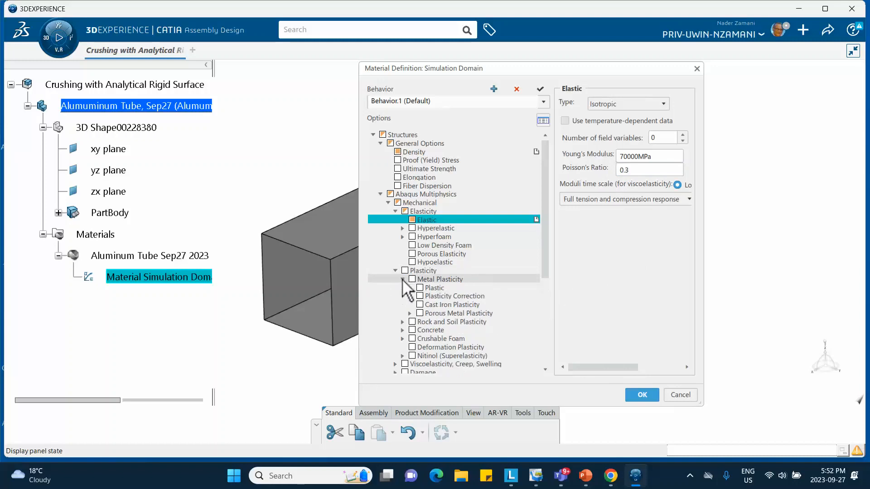
pyautogui.click(413, 288)
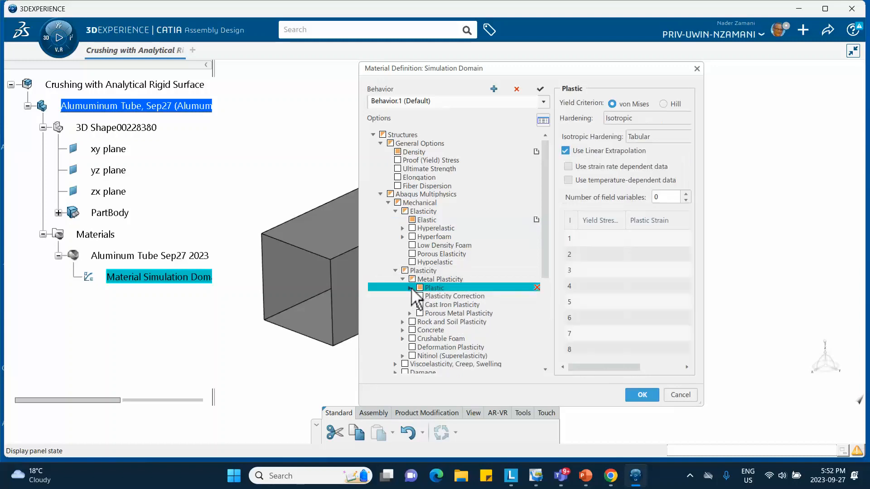
# Fill the plasticity table from the PowerPoint aluminum data with yield stress 250 at plastic strain 0 and 300 at 0.1, and confirm the material.
pyautogui.click(599, 240)
pyautogui.click(584, 478)
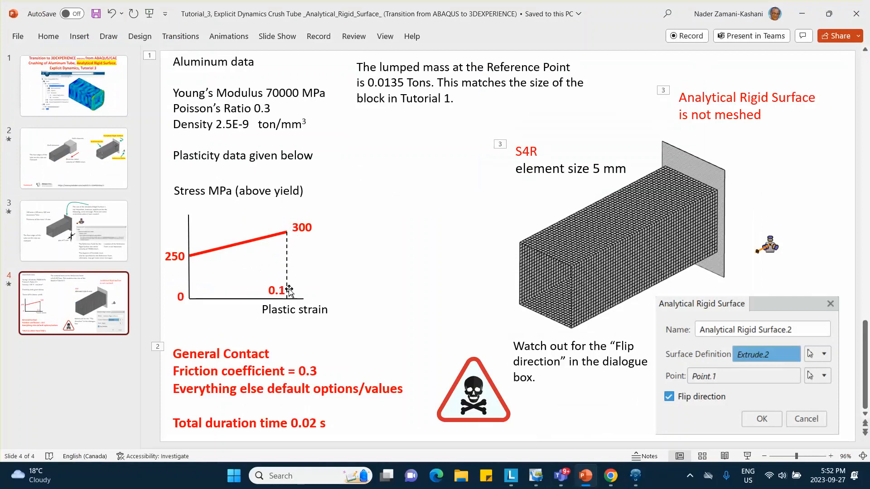
pyautogui.click(802, 13)
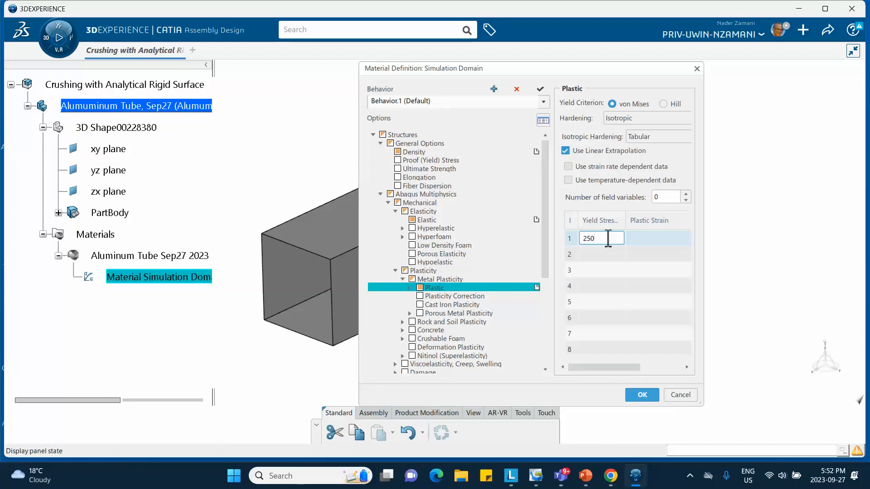
pyautogui.click(655, 239)
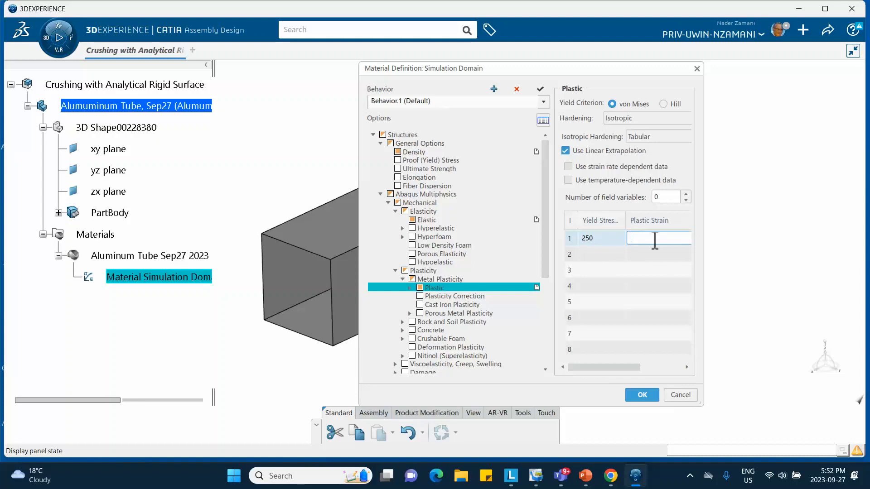
pyautogui.click(603, 254)
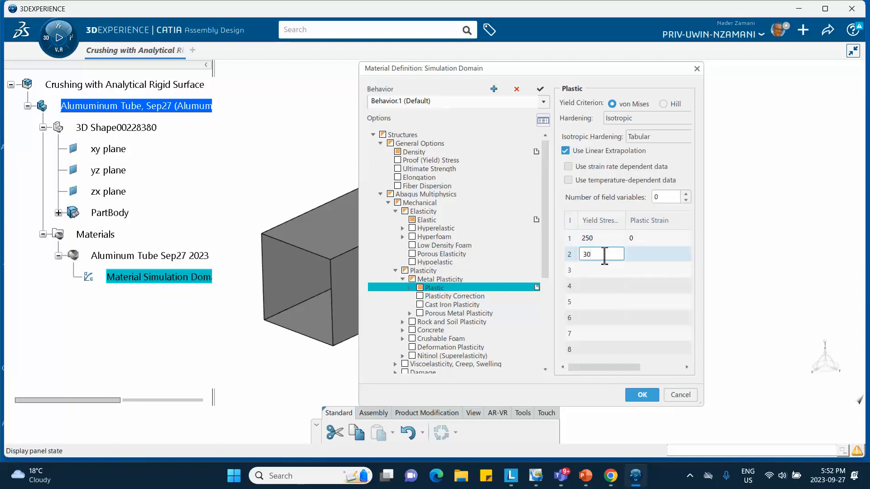
pyautogui.click(646, 254)
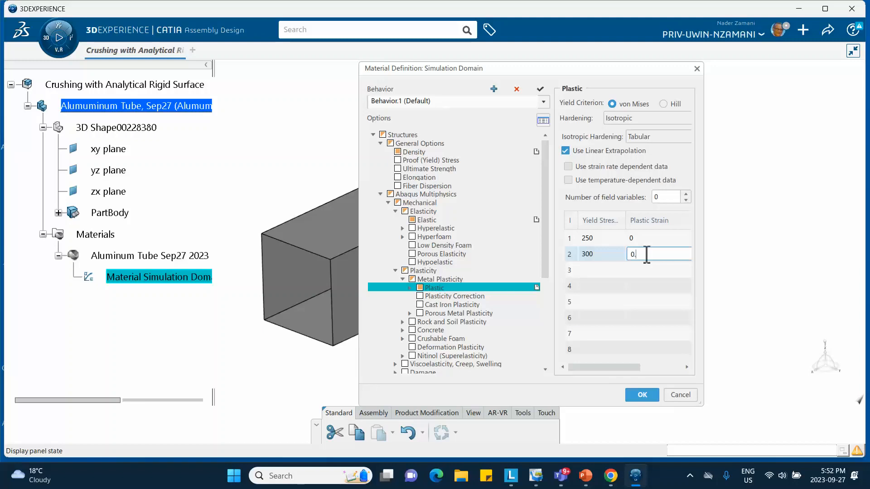
pyautogui.write('0.1')
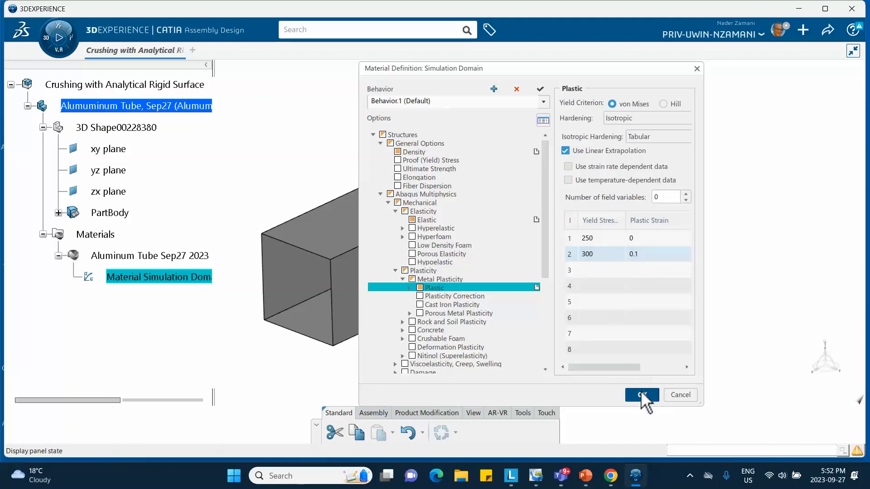
pyautogui.click(641, 395)
# Save the crushing assembly together with its aluminum tube part.
pyautogui.click(293, 142)
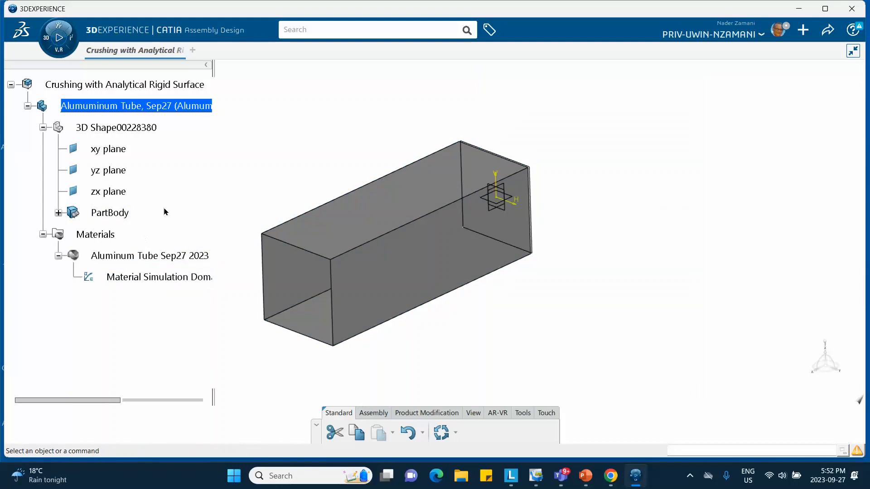
pyautogui.click(826, 29)
pyautogui.click(770, 53)
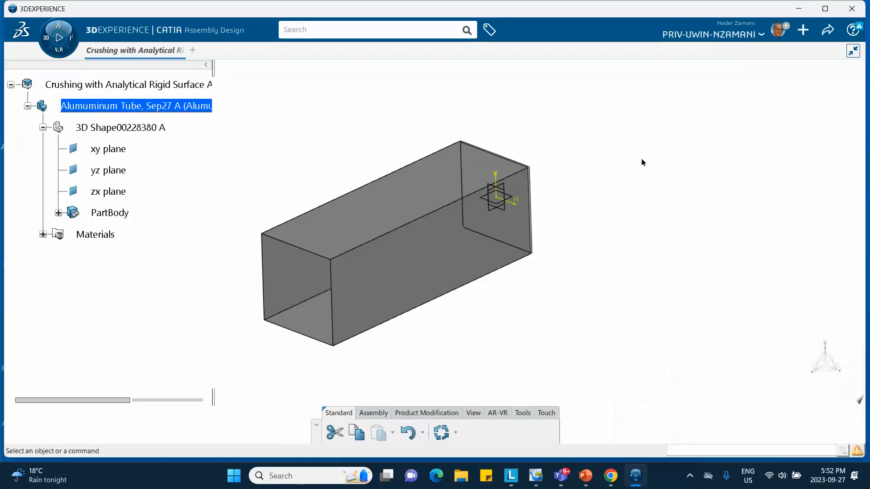
# Activate the root product Crushing with Analytical Rigid Surface and insert a new 3D Part under it.
pyautogui.click(80, 86)
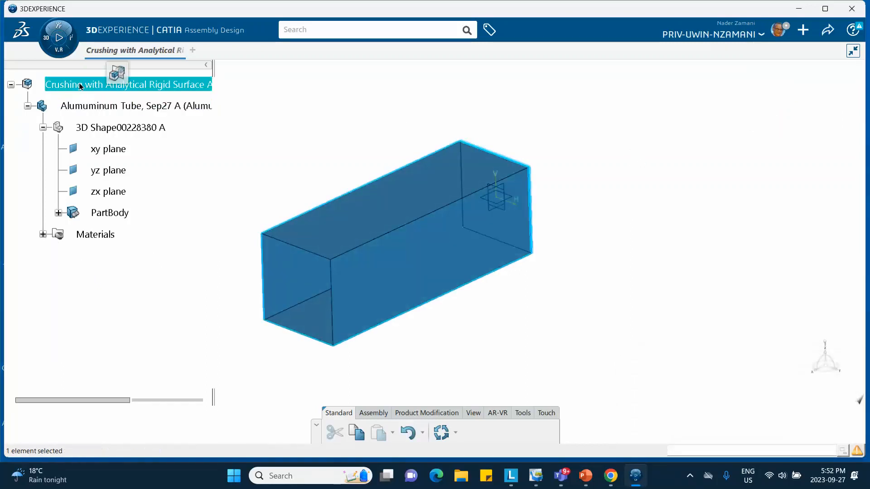
pyautogui.click(80, 83)
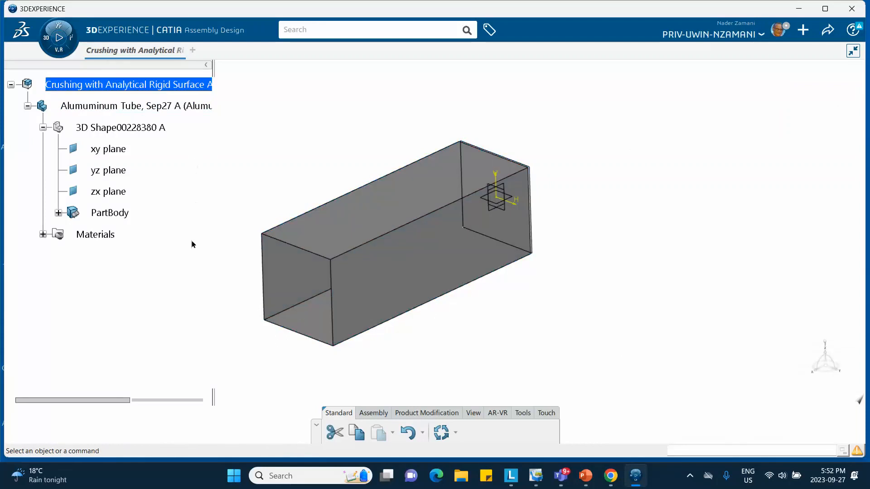
pyautogui.click(152, 84)
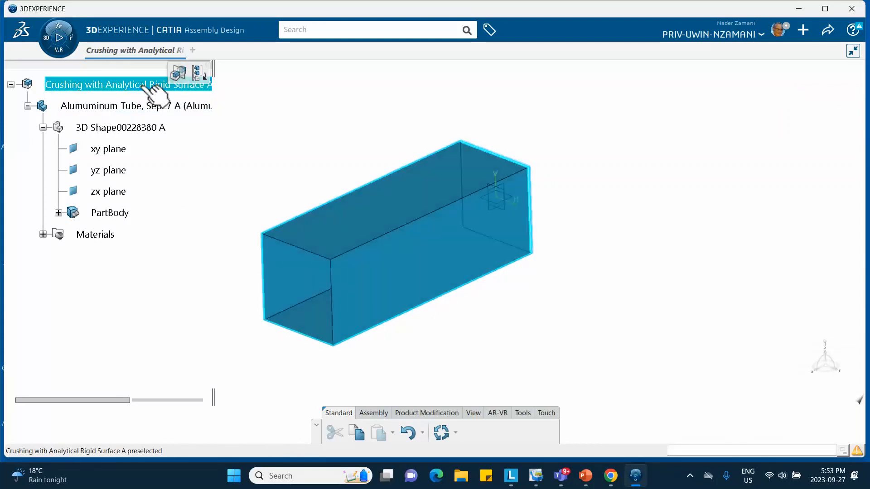
pyautogui.rightClick(154, 88)
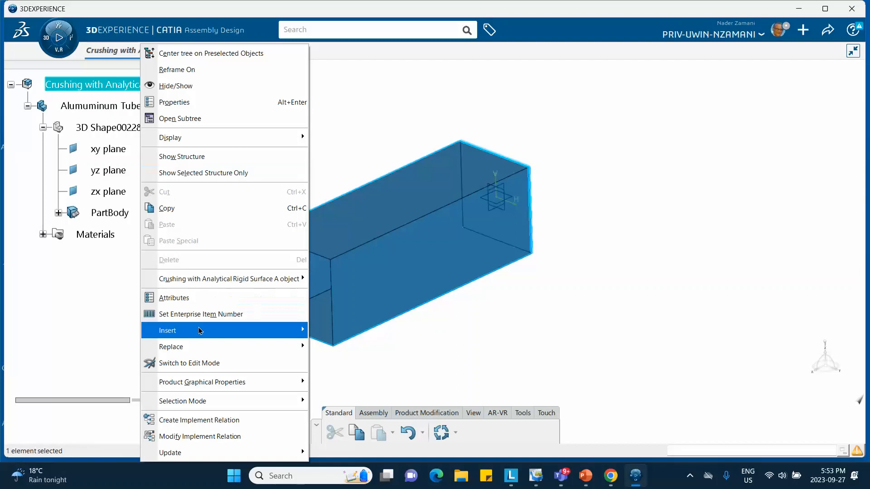
pyautogui.moveTo(200, 331)
pyautogui.click(338, 129)
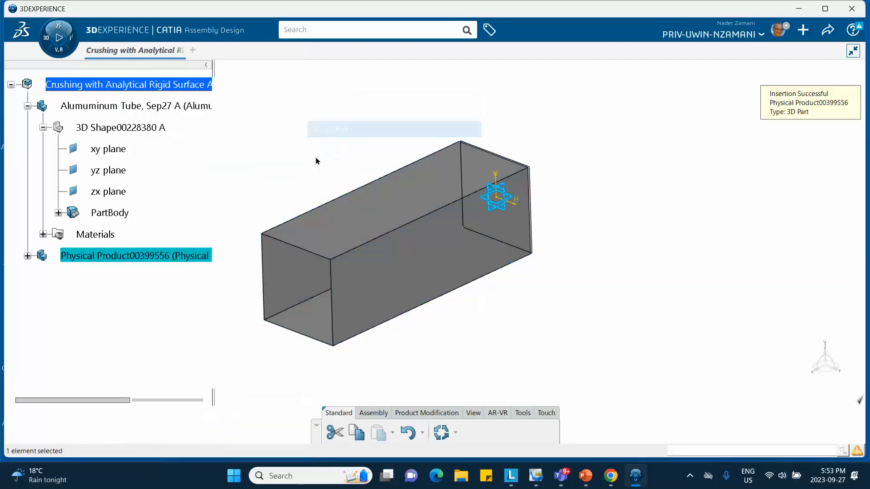
# Open the new part's properties and set its instance title to Analytical Rigid Surface Sep27.
pyautogui.rightClick(113, 256)
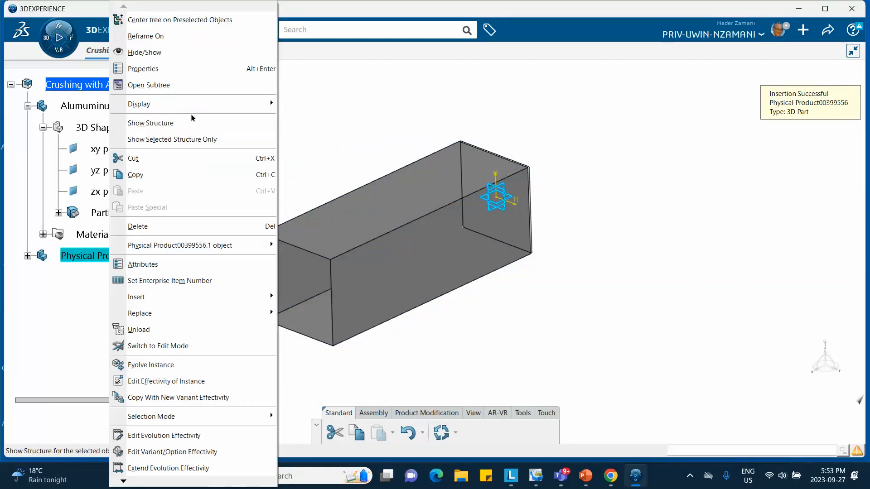
pyautogui.click(166, 68)
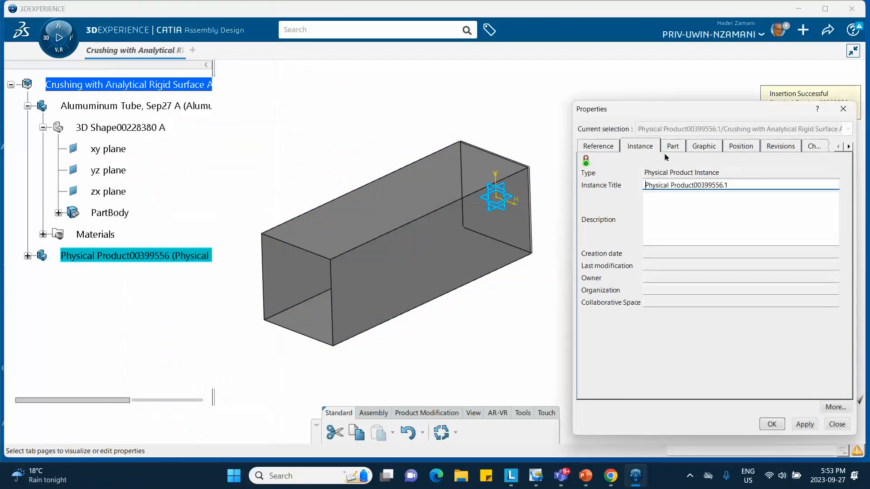
pyautogui.moveTo(726, 186); pyautogui.dragTo(599, 178)
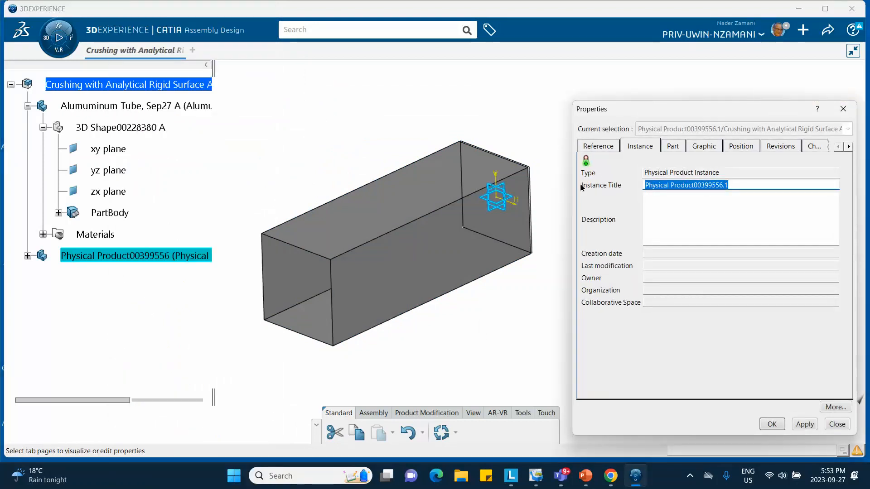
pyautogui.write('Rig')
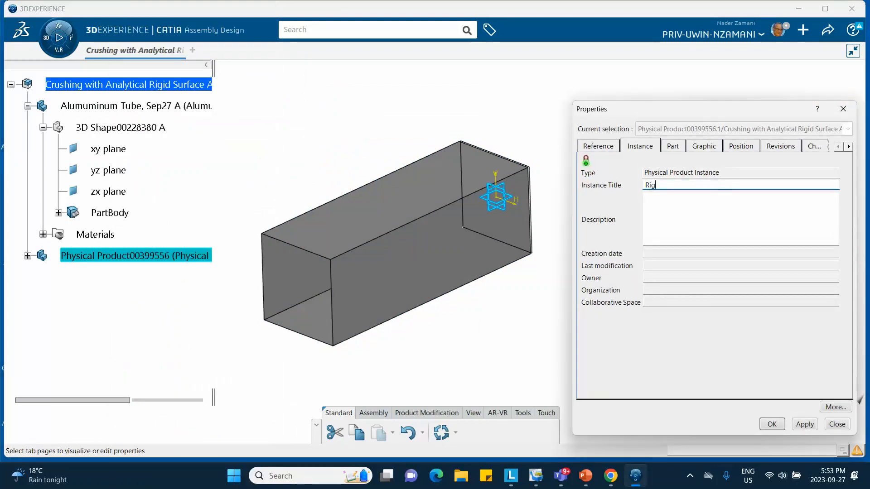
pyautogui.write('id Surfac')
pyautogui.write('Anal')
pyautogui.write('ytical')
pyautogui.click(721, 185)
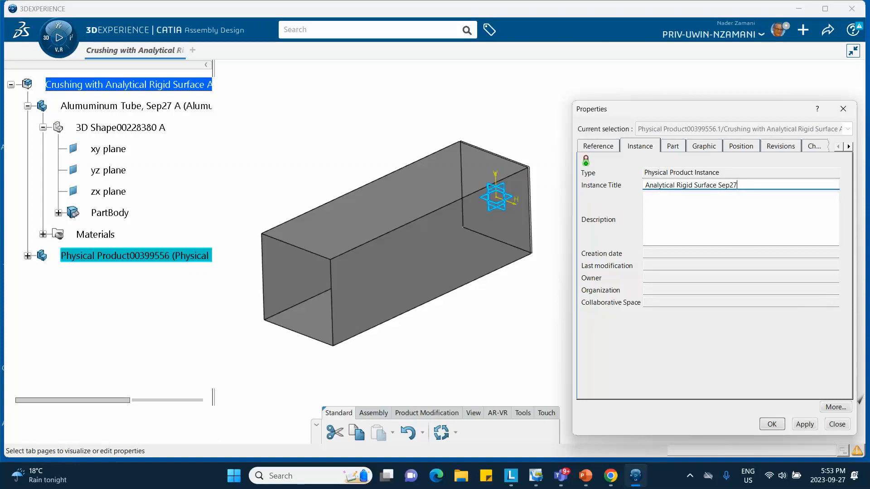
# Copy the instance title into the part's reference title, Analytical Rigid Surface Sep27, and confirm the properties.
pyautogui.moveTo(739, 186); pyautogui.dragTo(665, 177)
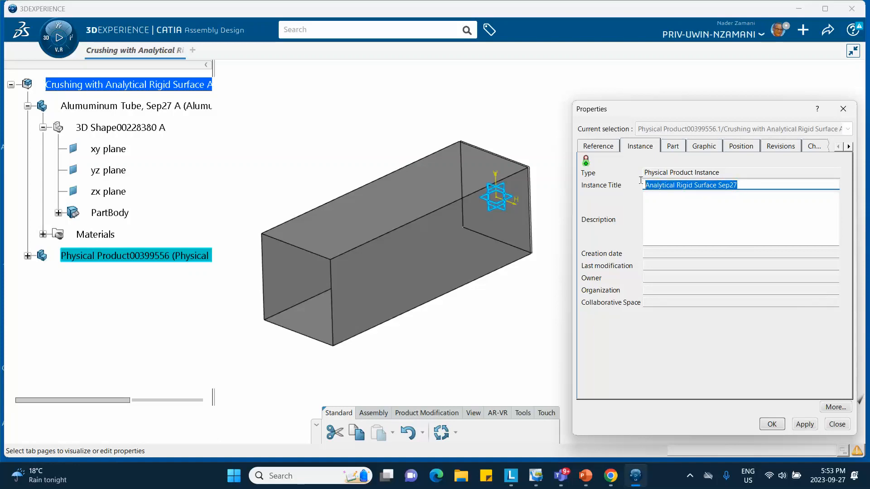
pyautogui.rightClick(654, 185)
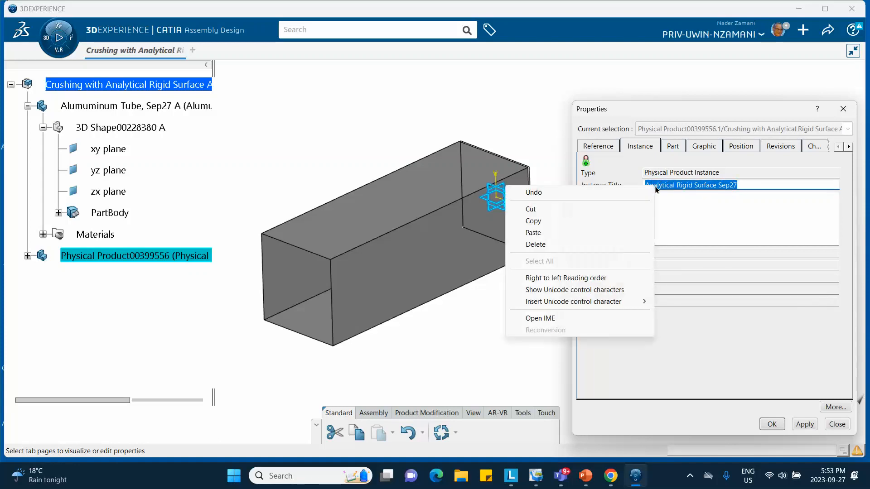
pyautogui.click(584, 229)
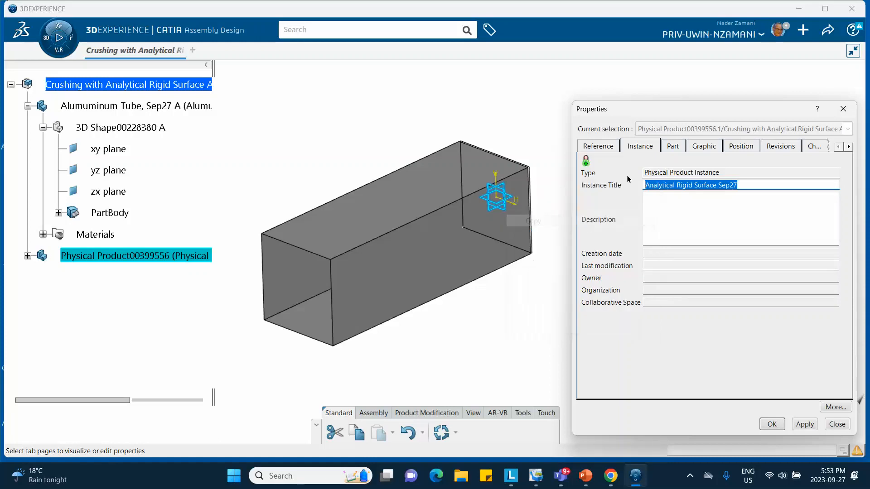
pyautogui.click(599, 145)
pyautogui.moveTo(747, 185); pyautogui.dragTo(643, 173)
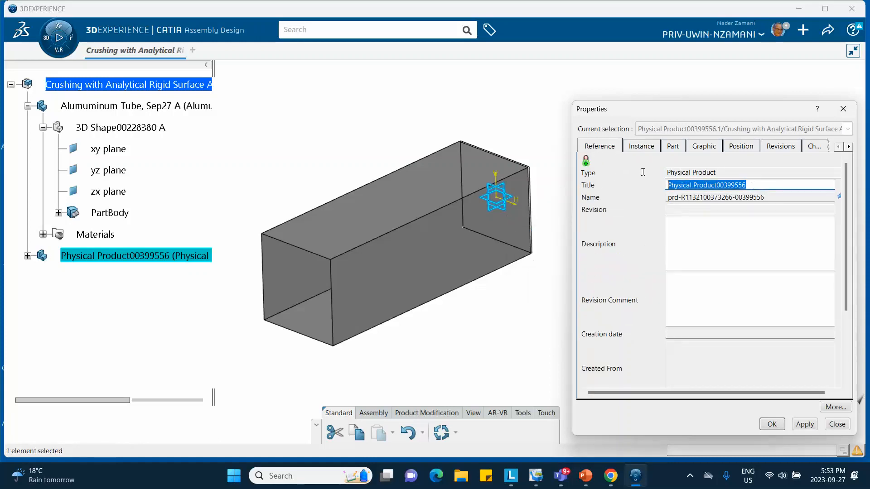
pyautogui.rightClick(686, 184)
pyautogui.click(671, 229)
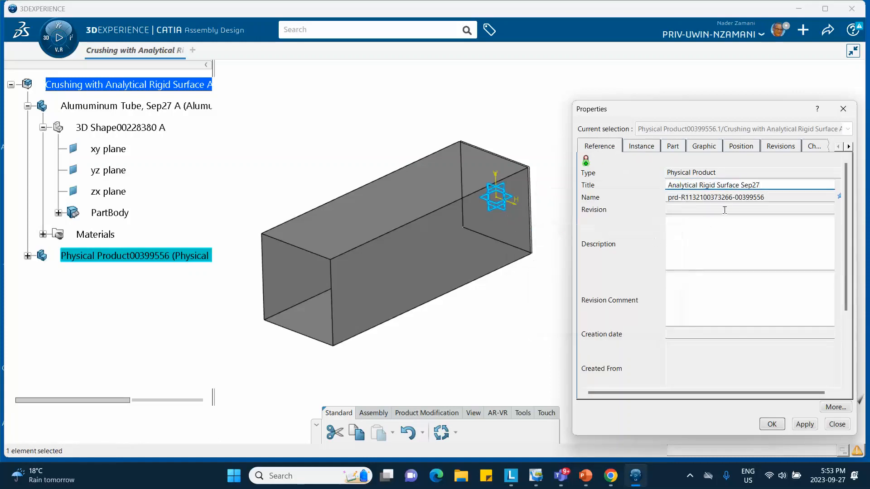
pyautogui.click(772, 424)
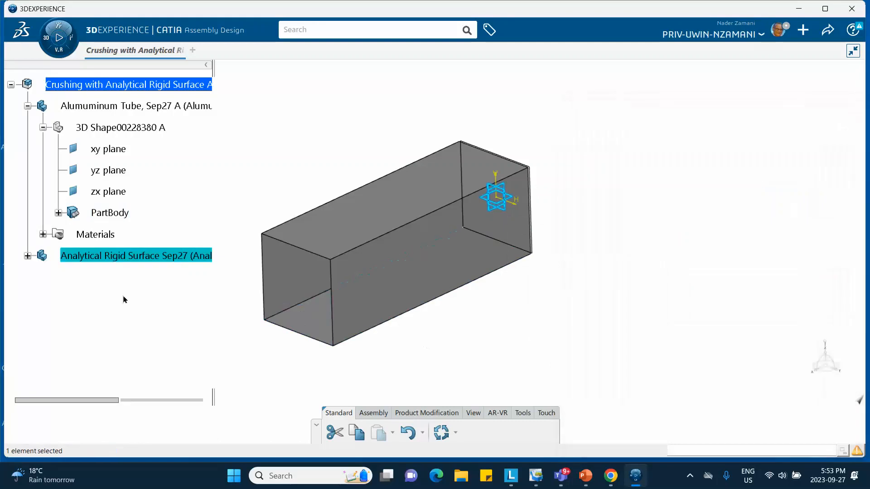
# Expand the Analytical Rigid Surface Sep27 part and activate its 3D Shape for editing in Generative Shape Design.
pyautogui.click(27, 256)
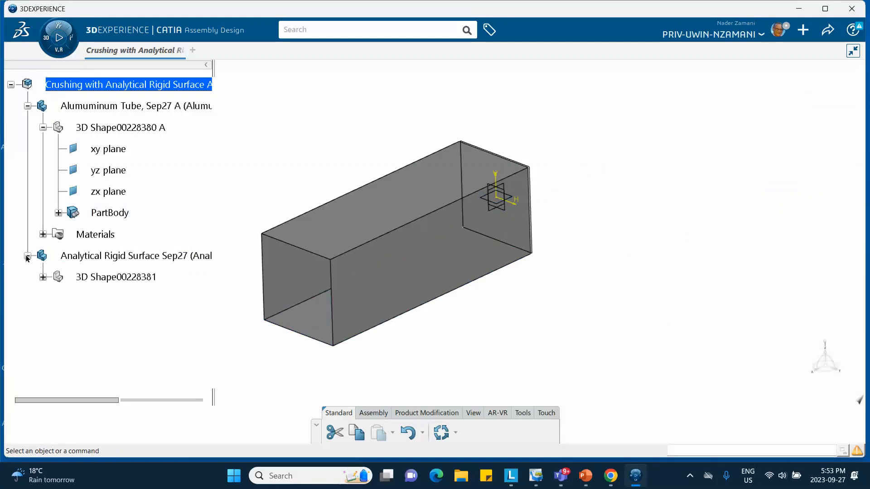
pyautogui.click(43, 277)
pyautogui.click(111, 278)
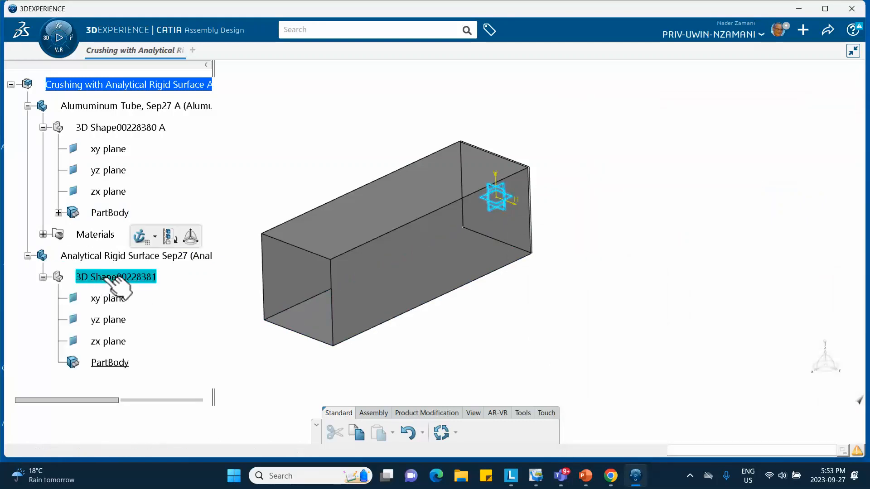
pyautogui.doubleClick(103, 276)
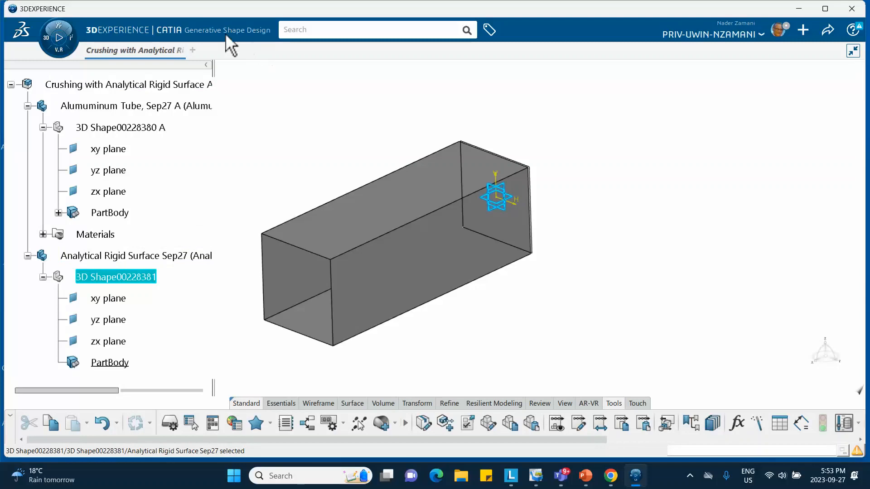
pyautogui.click(279, 91)
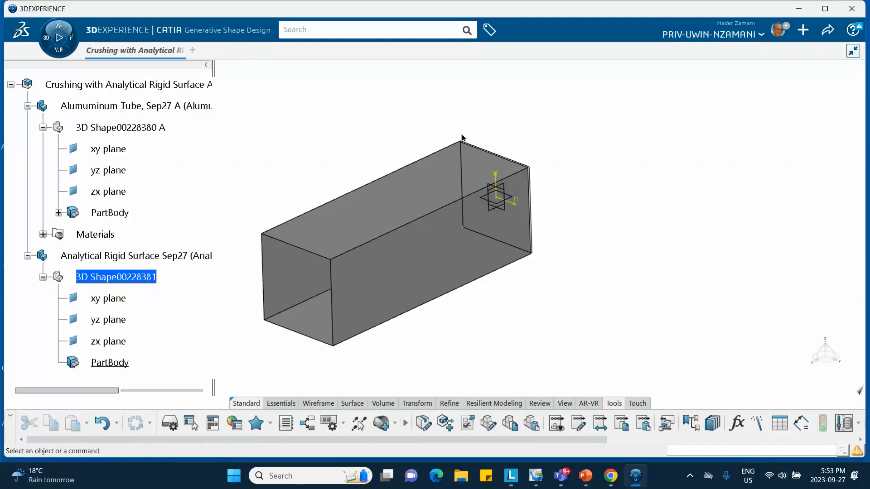
# Start a sketch on the rigid surface part's yz plane and consult PowerPoint slide 3 for the surface layout and gap.
pyautogui.click(506, 191)
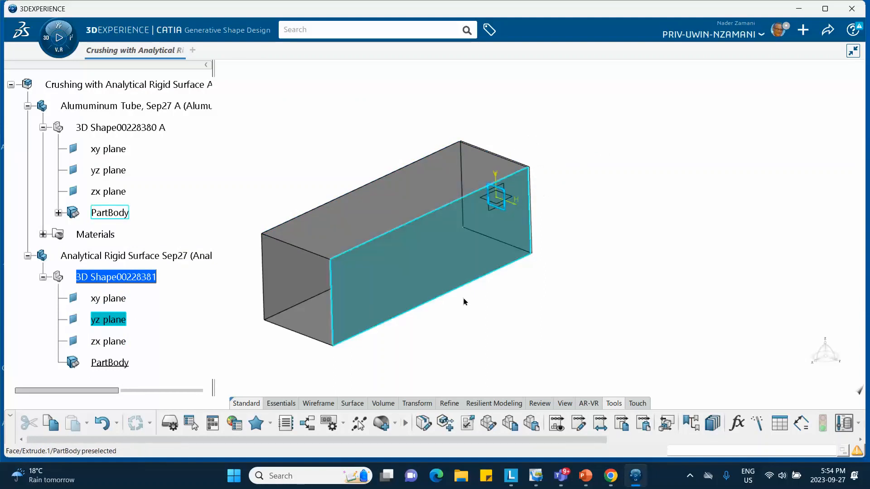
pyautogui.click(272, 403)
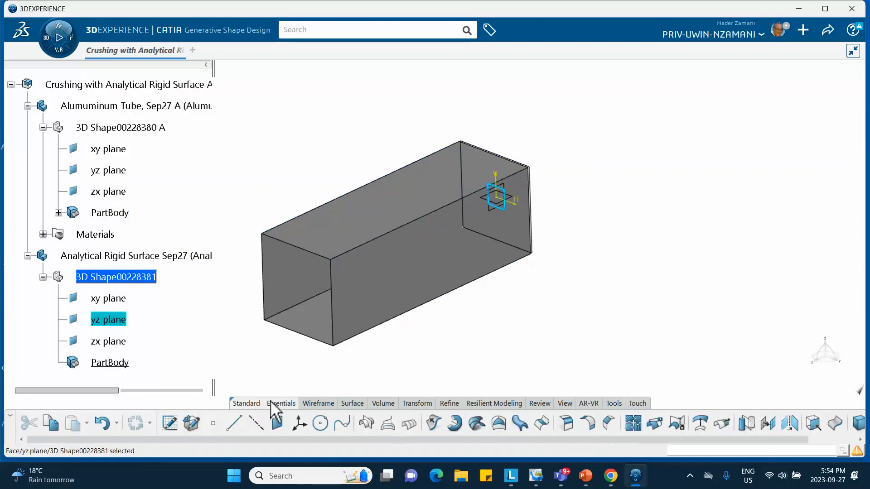
pyautogui.click(167, 423)
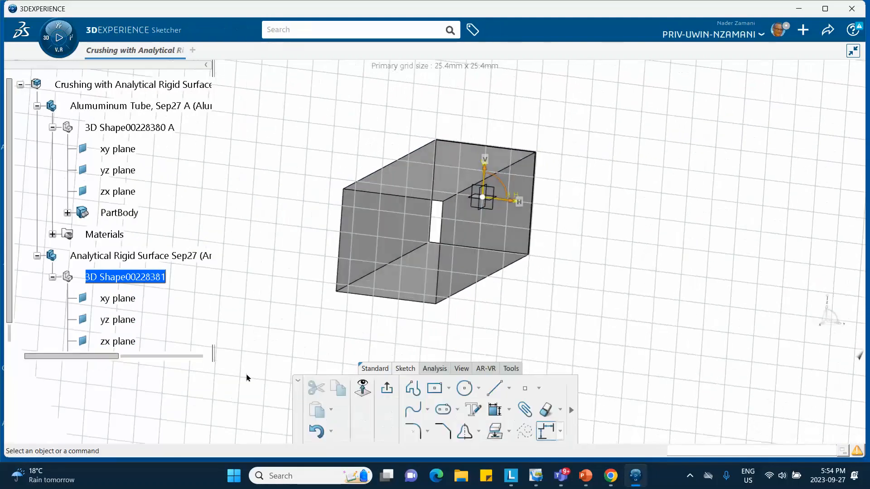
pyautogui.click(585, 476)
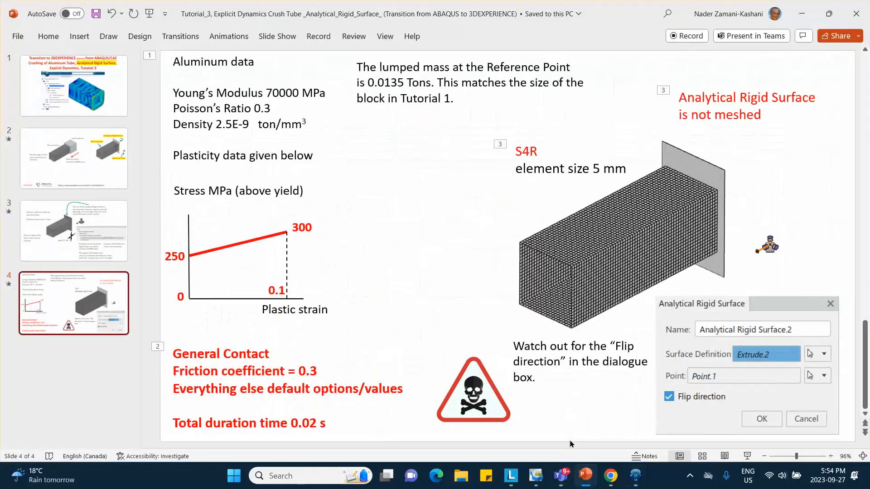
pyautogui.click(91, 224)
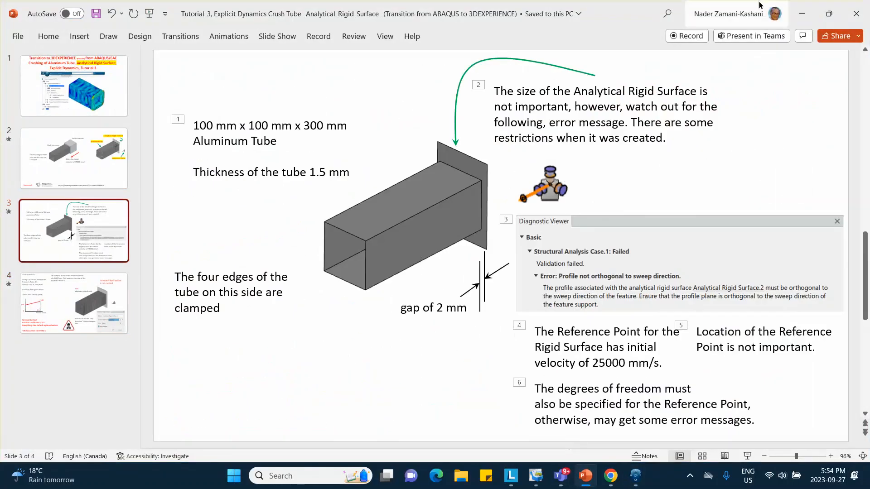
# Return from the slides to 3DEXPERIENCE, leave the yz plane sketch, and start a sketch on the rigid surface part's zx plane.
pyautogui.click(628, 254)
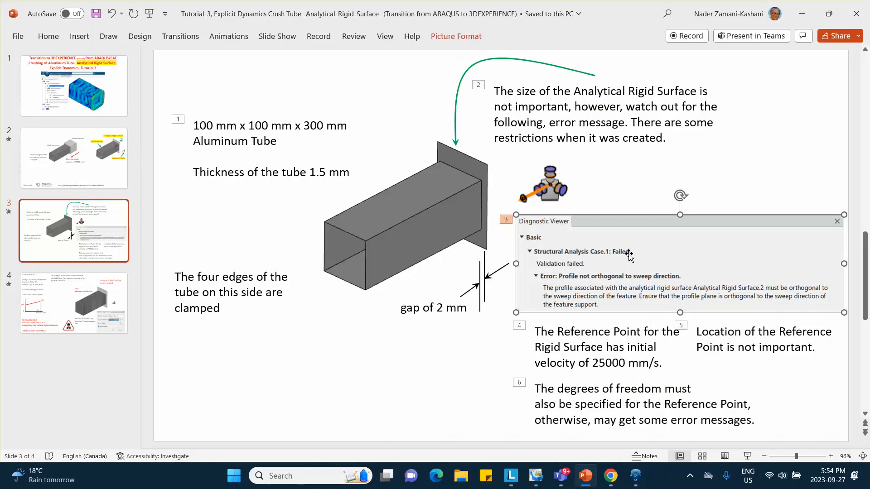
pyautogui.click(801, 13)
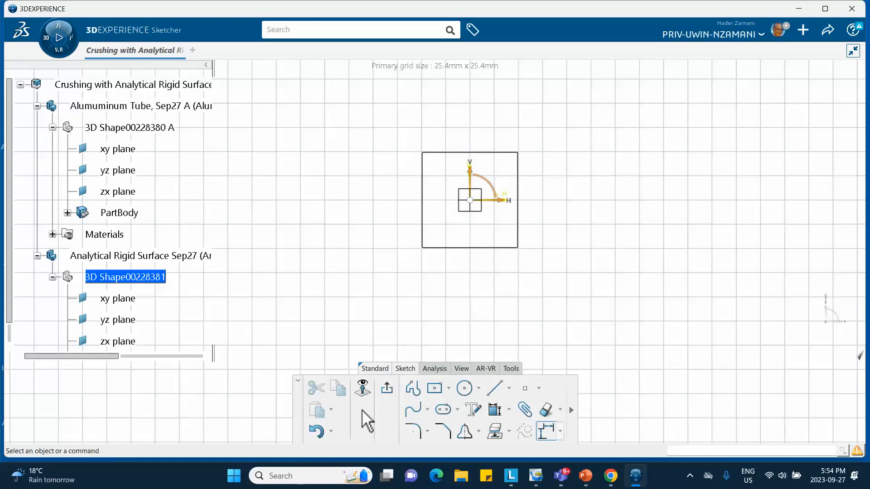
pyautogui.click(388, 378)
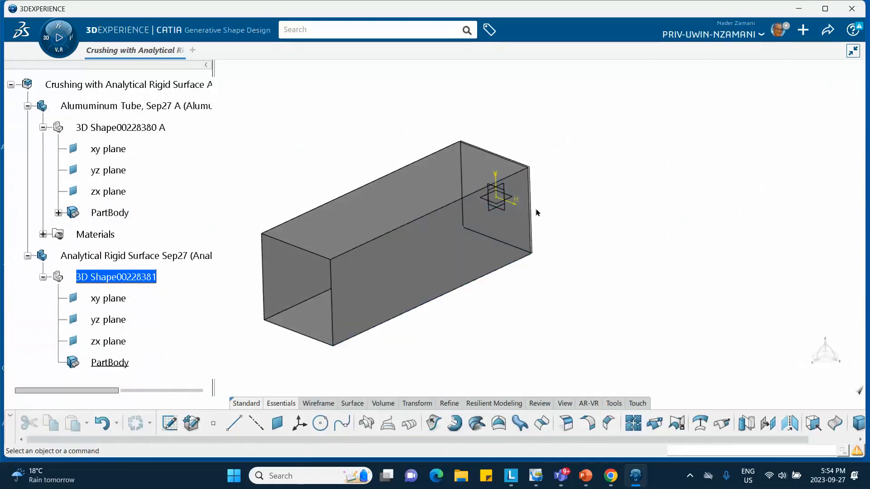
pyautogui.click(508, 188)
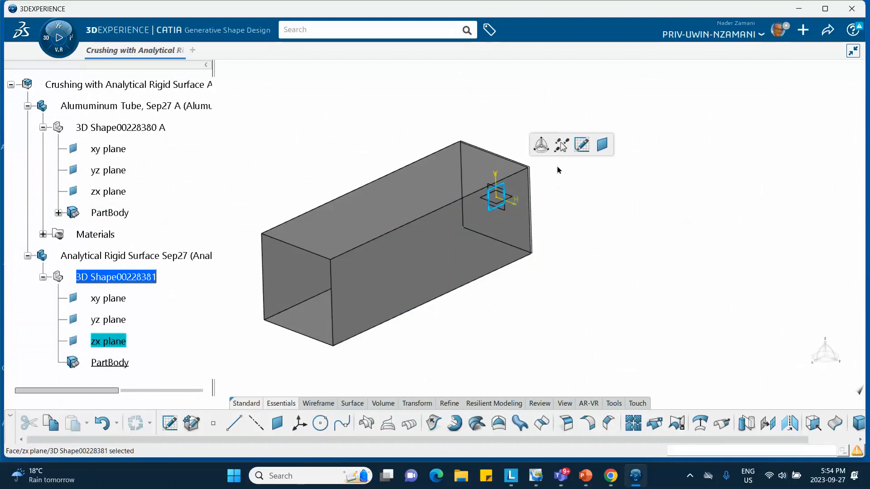
pyautogui.click(582, 147)
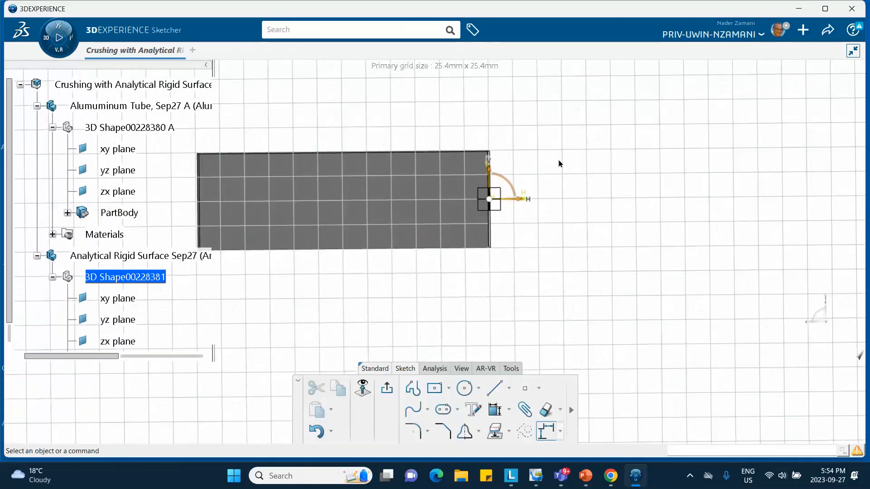
# Sketch a vertical line about 138 mm long just beyond the tube's end, extending past both its upper and lower edges.
pyautogui.moveTo(558, 158)
pyautogui.mouseDown(button='middle')
pyautogui.moveTo(544, 200)
pyautogui.moveTo(547, 147)
pyautogui.moveTo(500, 150)
pyautogui.mouseUp(button='middle')
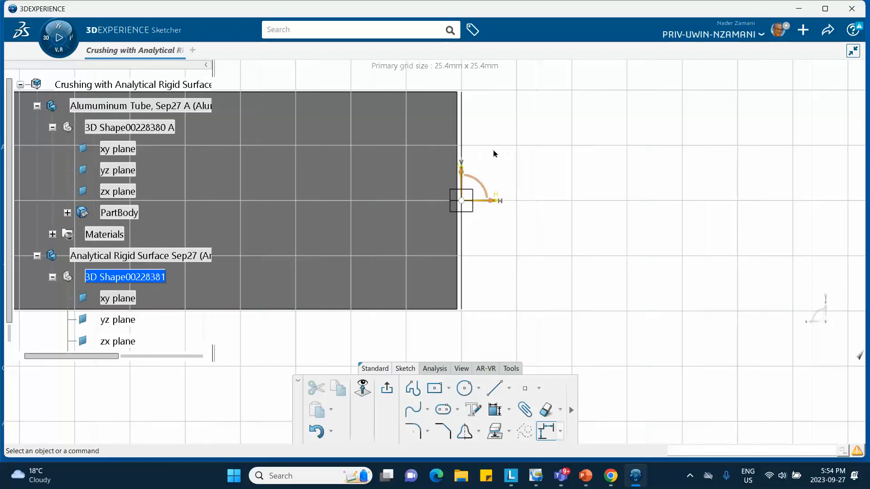
pyautogui.click(495, 388)
pyautogui.moveTo(474, 99); pyautogui.dragTo(462, 136, button='middle')
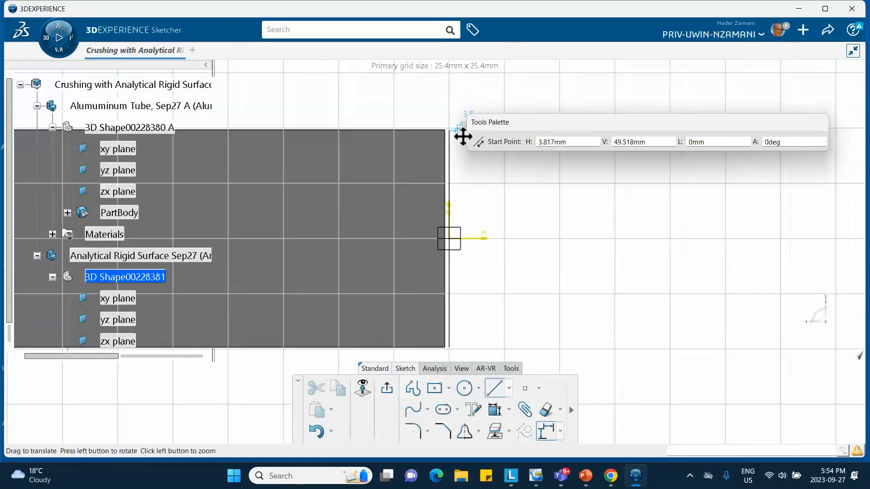
pyautogui.click(458, 90)
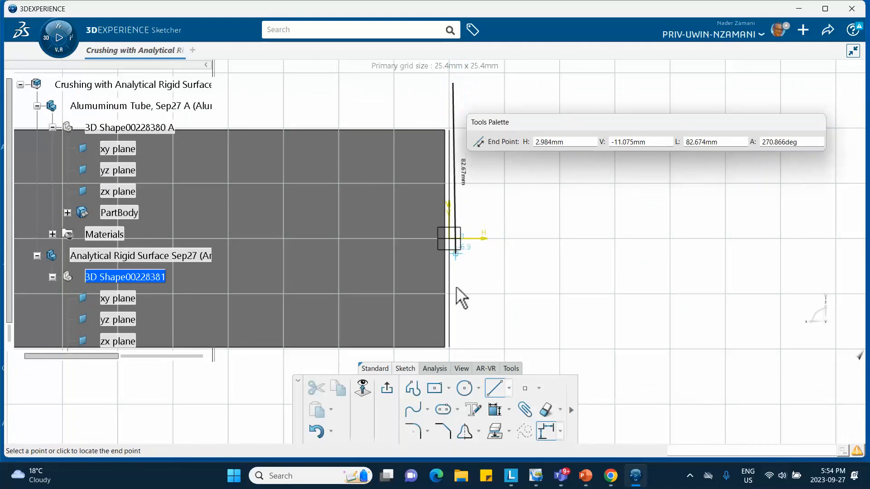
pyautogui.moveTo(461, 328); pyautogui.dragTo(452, 310, button='middle')
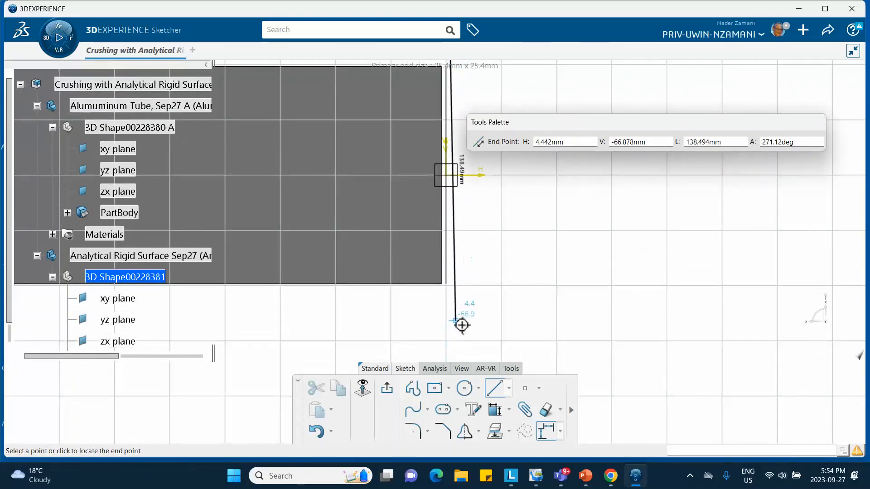
pyautogui.click(454, 325)
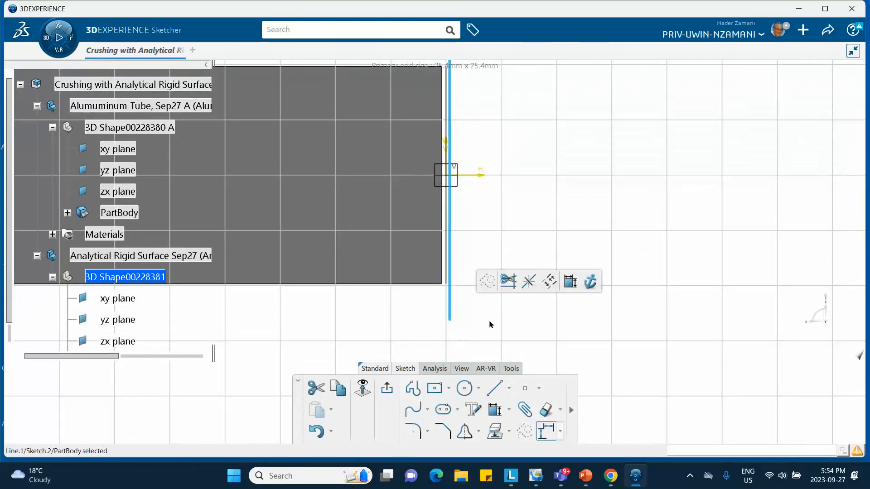
# Dimension the vertical line's length and set it to 120 mm.
pyautogui.moveTo(516, 219)
pyautogui.mouseDown(button='middle')
pyautogui.moveTo(536, 247)
pyautogui.moveTo(509, 231)
pyautogui.mouseUp(button='middle')
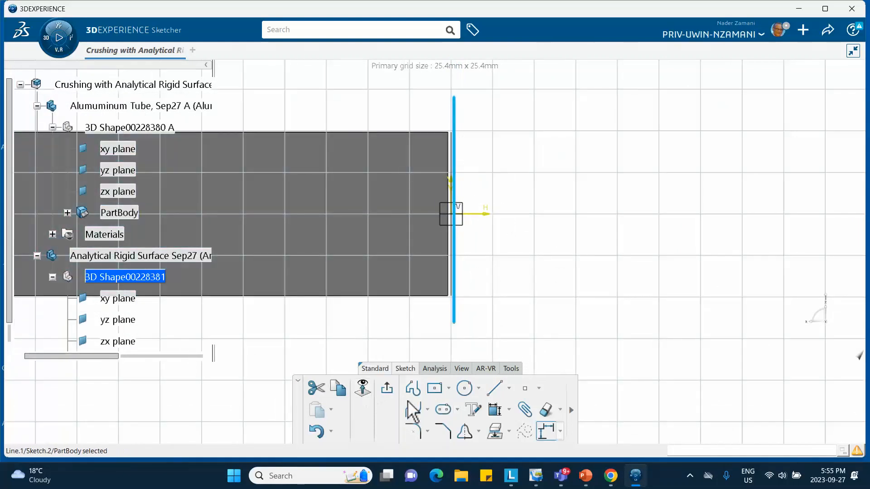
pyautogui.click(494, 410)
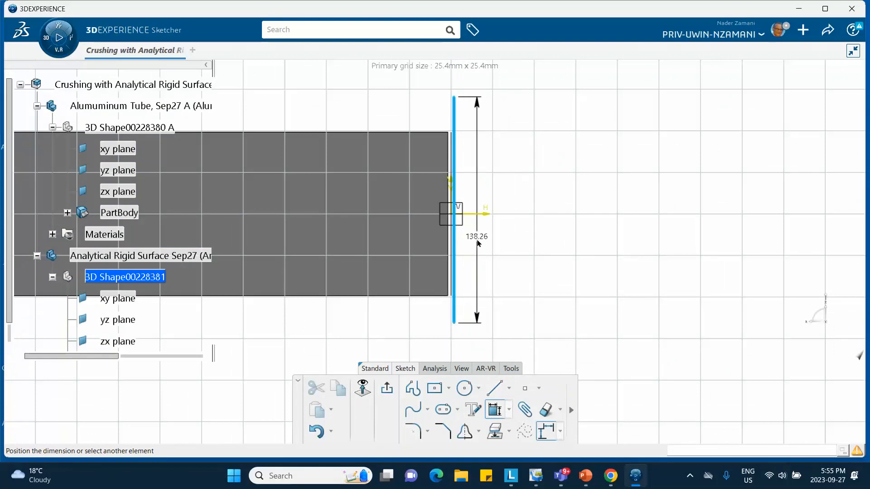
pyautogui.click(476, 239)
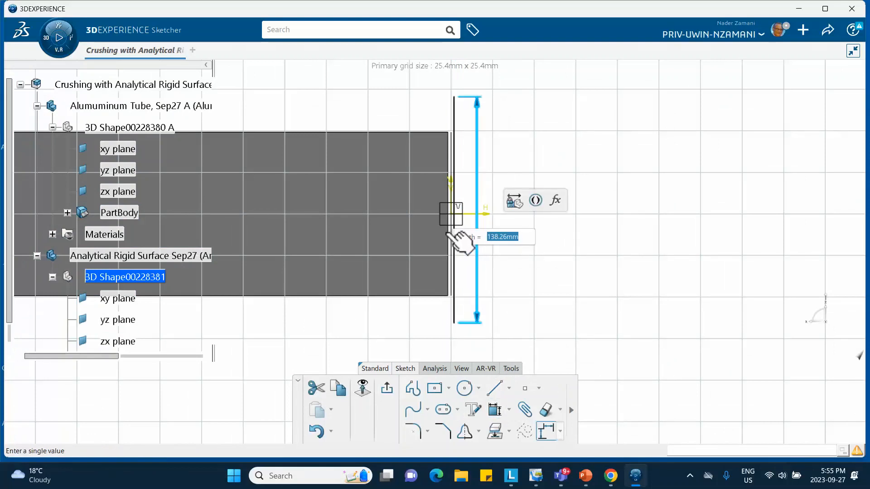
pyautogui.write('120')
pyautogui.press('Return')
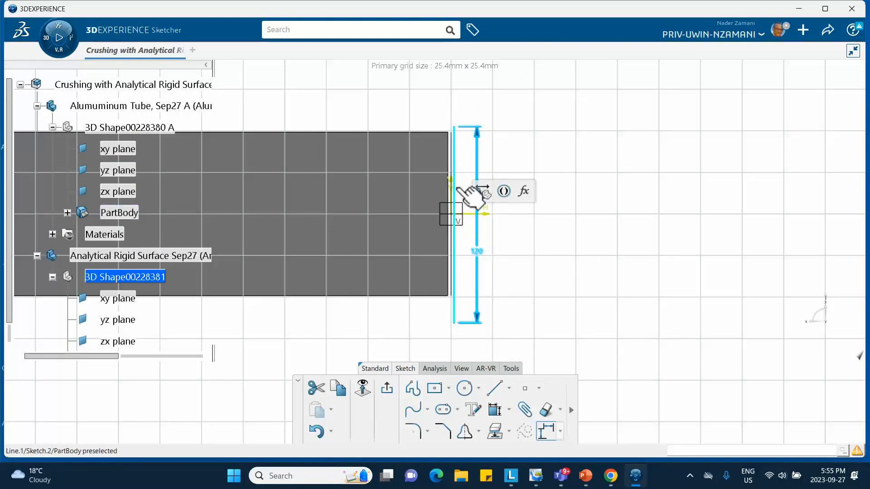
pyautogui.click(596, 175)
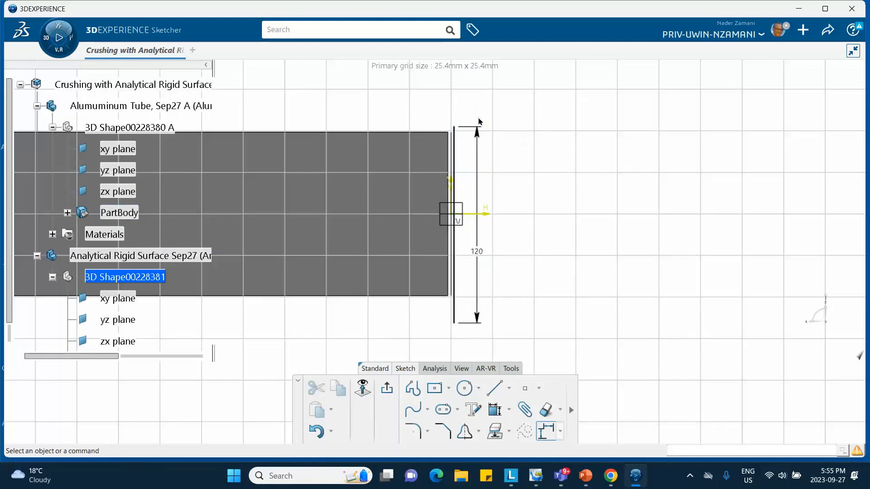
# Constrain the vertical line's two endpoints to be symmetric about the horizontal axis.
pyautogui.click(454, 127)
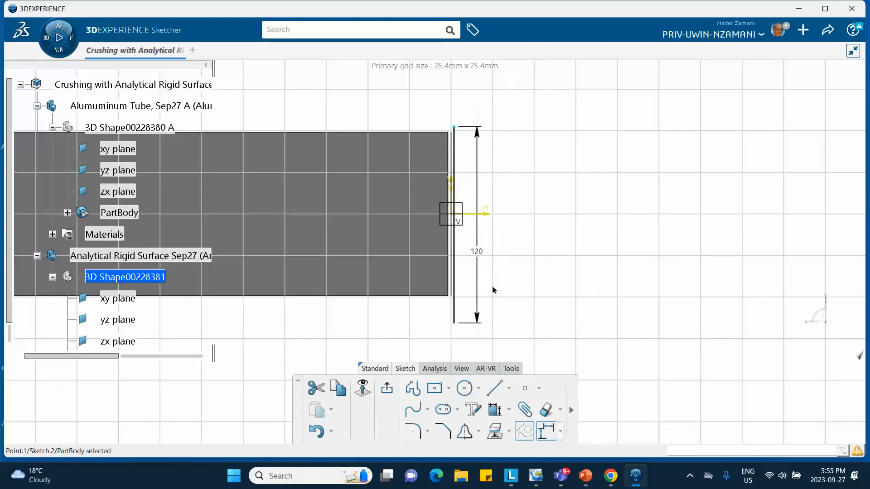
pyautogui.keyDown('ctrl'); pyautogui.click(454, 323); pyautogui.keyUp('ctrl')
pyautogui.keyDown('ctrl'); pyautogui.click(487, 215); pyautogui.keyUp('ctrl')
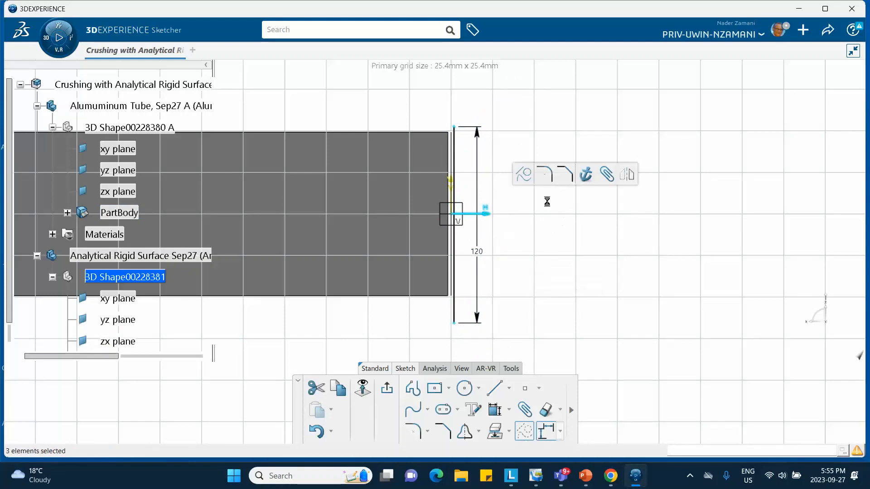
pyautogui.click(508, 409)
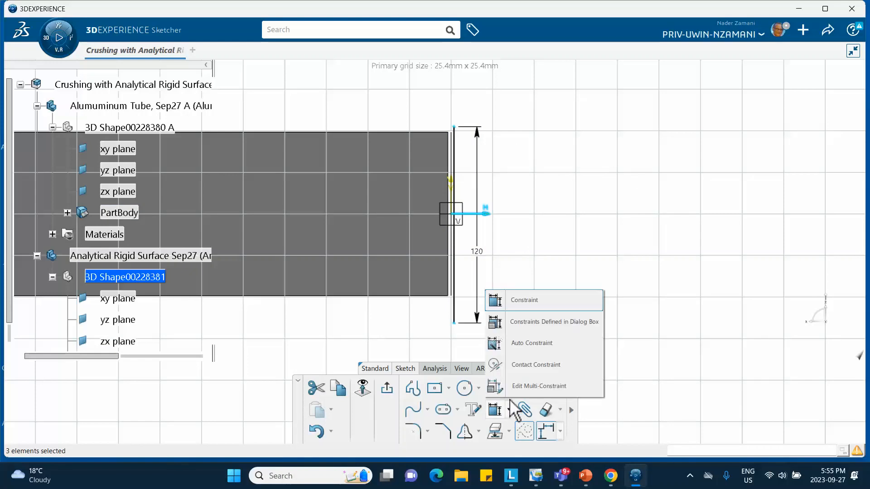
pyautogui.click(521, 323)
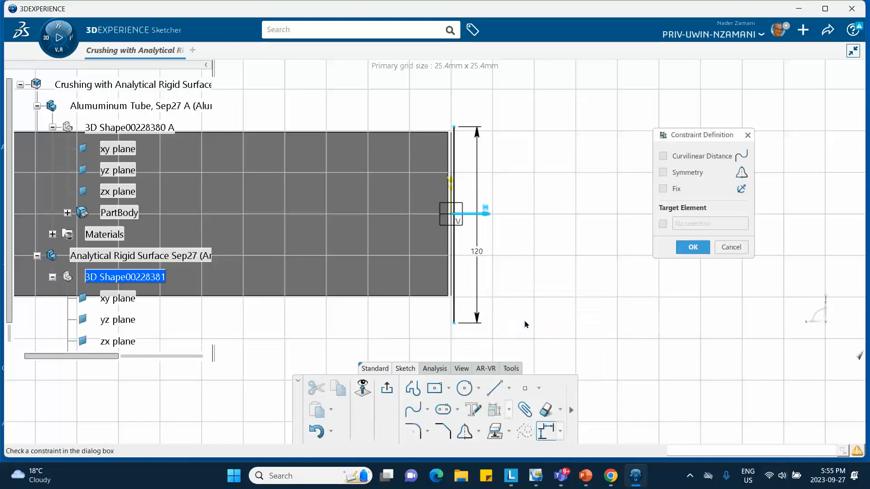
pyautogui.click(663, 173)
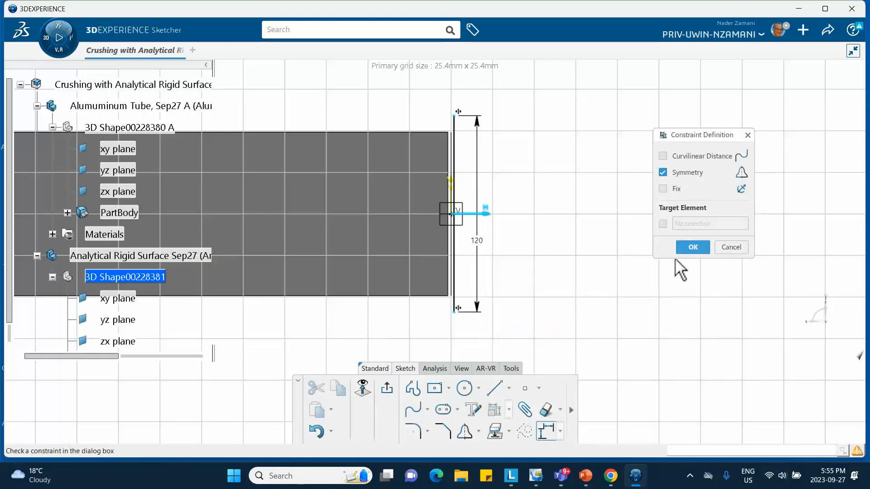
pyautogui.click(692, 246)
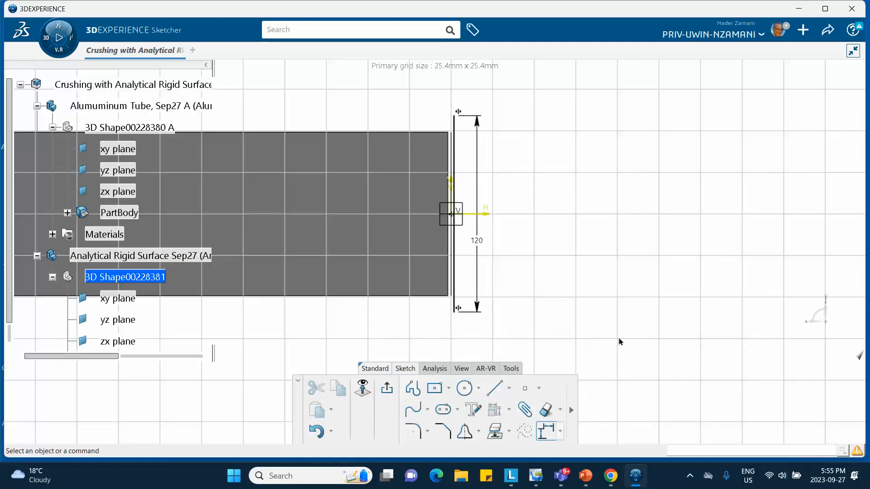
# Constrain the gap between the vertical line and the tube's end edge to 2 mm.
pyautogui.click(509, 410)
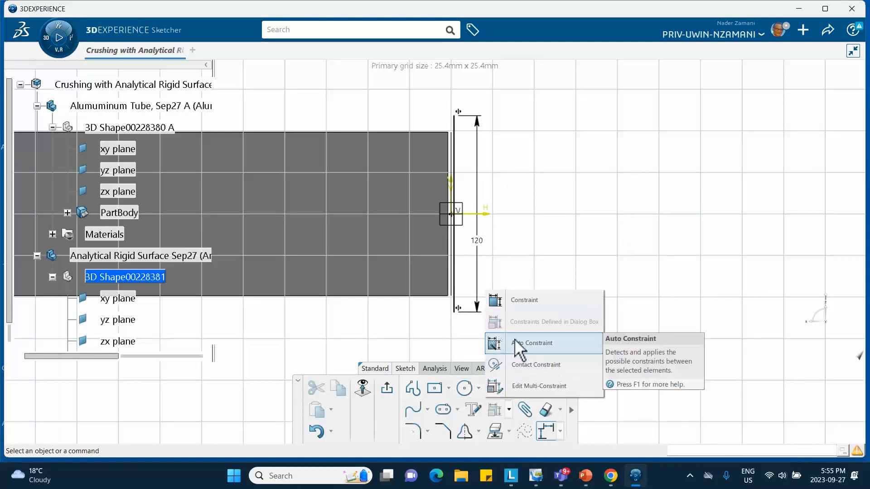
pyautogui.click(521, 300)
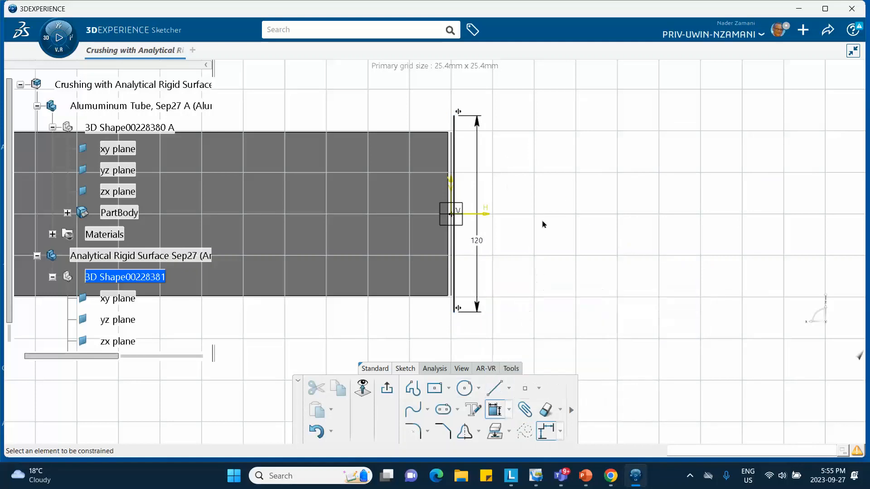
pyautogui.click(454, 130)
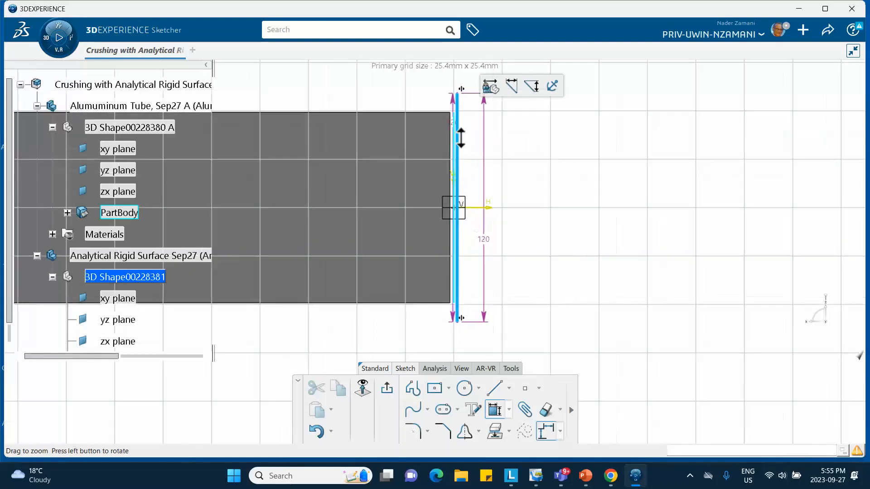
pyautogui.scroll(3, 458, 127)
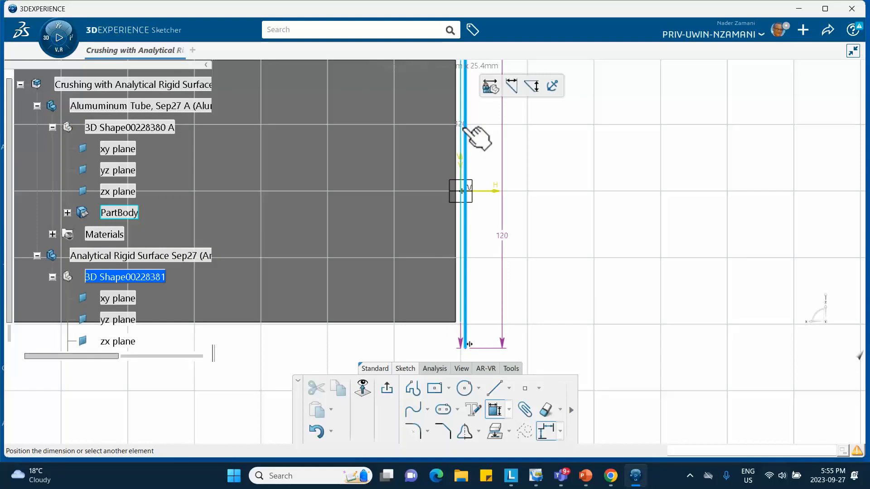
pyautogui.click(463, 129)
pyautogui.click(570, 189)
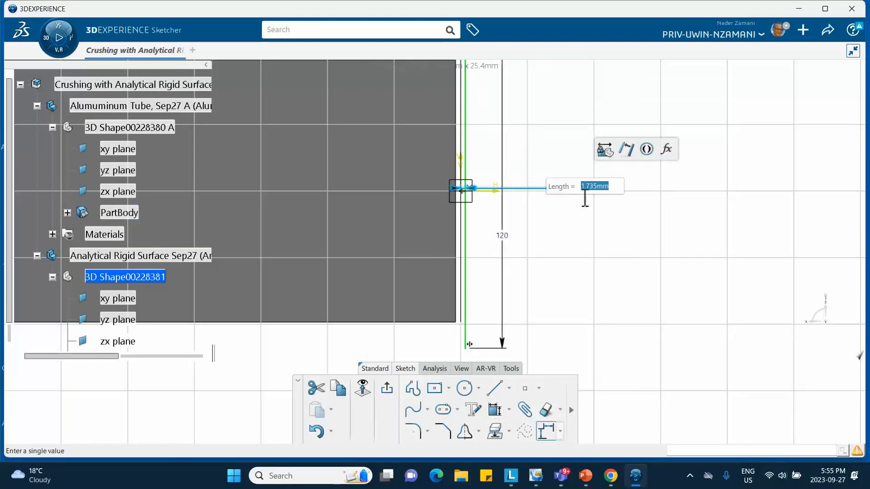
pyautogui.press('Return')
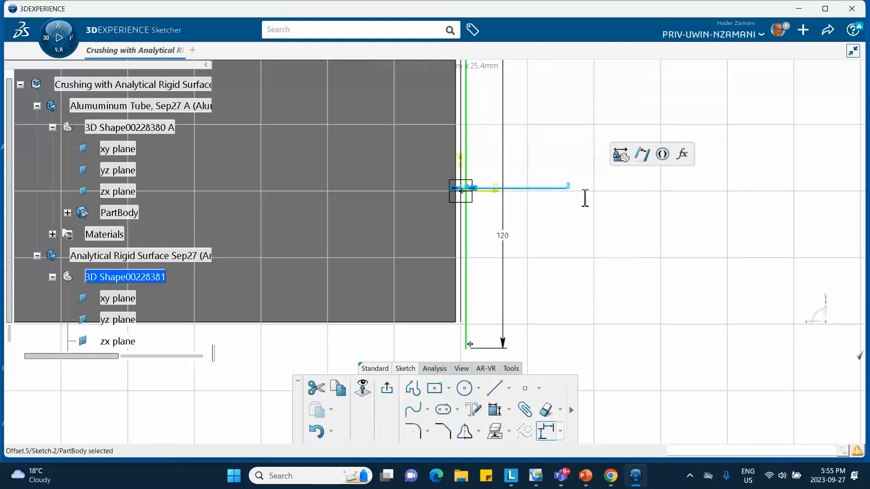
pyautogui.click(584, 226)
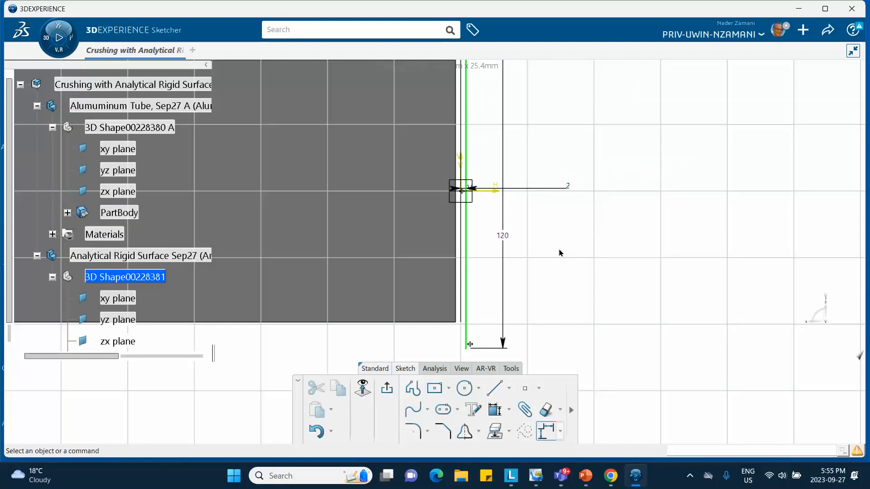
pyautogui.moveTo(560, 253); pyautogui.dragTo(569, 285, button='middle')
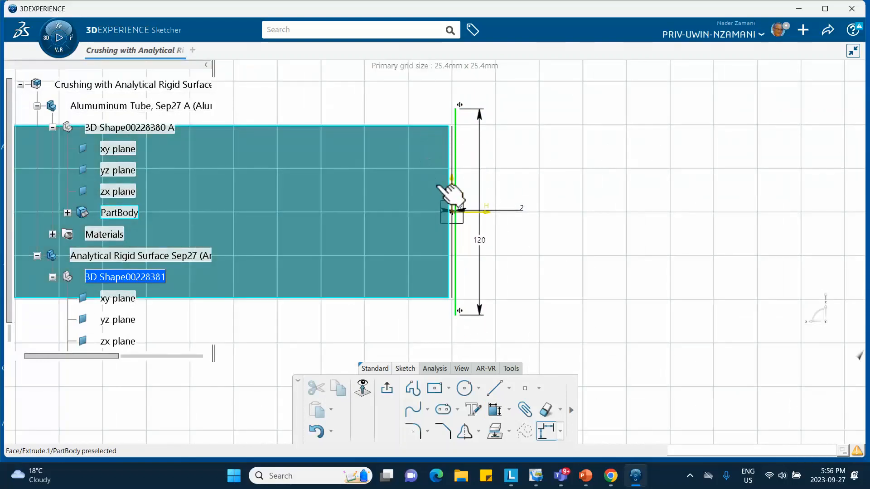
pyautogui.moveTo(530, 203); pyautogui.dragTo(537, 189, button='middle')
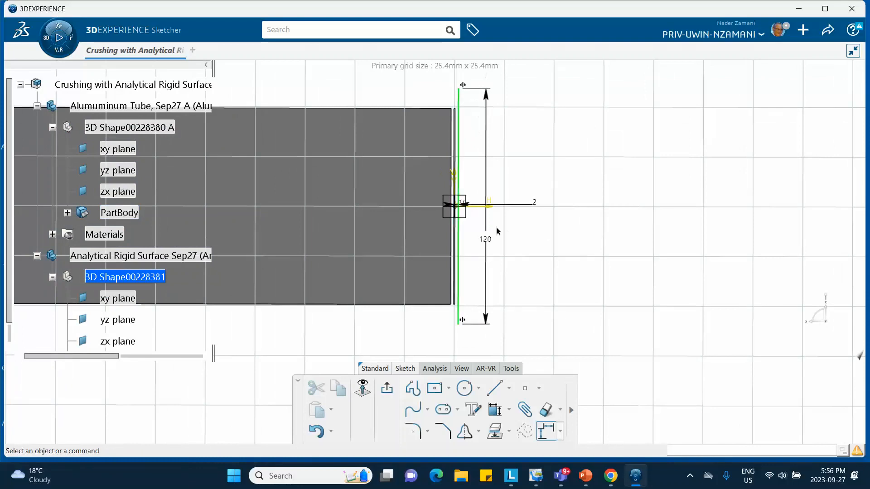
pyautogui.moveTo(512, 193); pyautogui.dragTo(512, 193, button='middle')
pyautogui.click(511, 193)
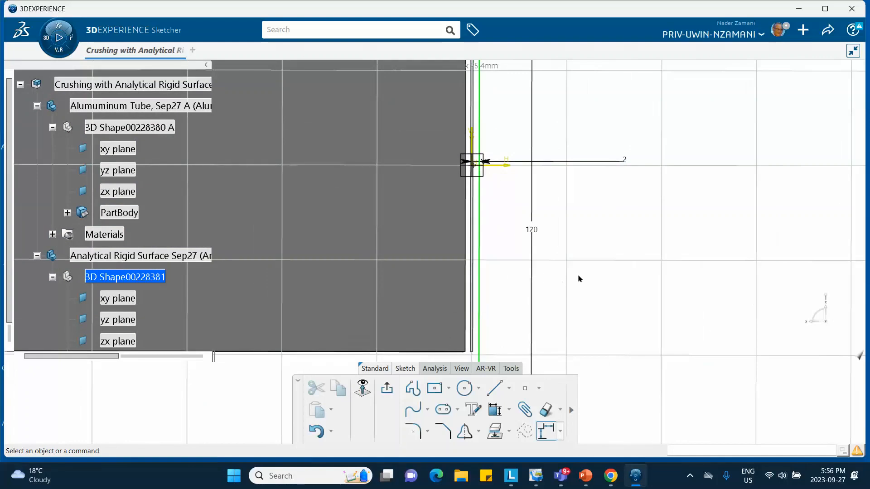
pyautogui.moveTo(583, 273); pyautogui.dragTo(593, 316, button='middle')
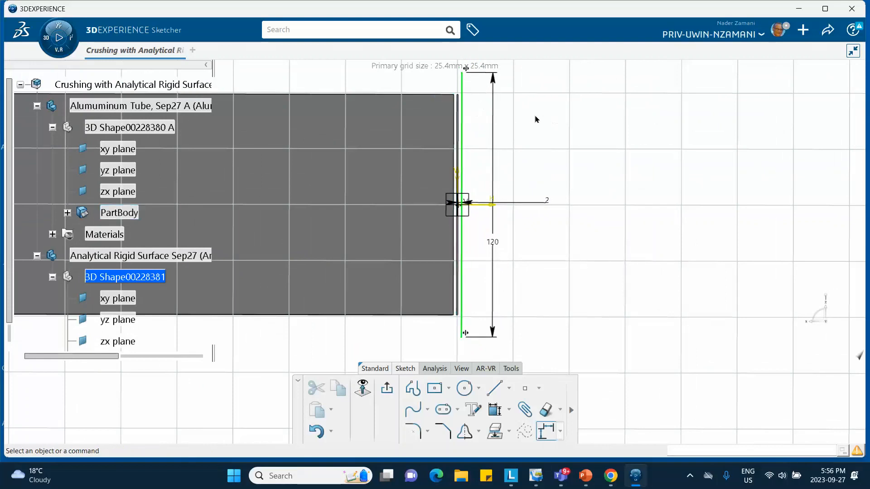
# Try to add a 2 mm distance constraint between the vertical line and the adjacent edge at the tube's end.
pyautogui.click(495, 410)
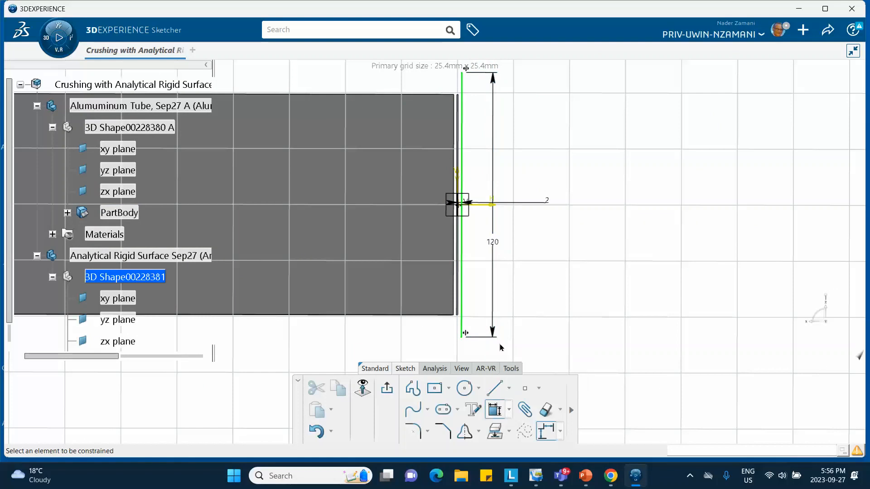
pyautogui.click(462, 109)
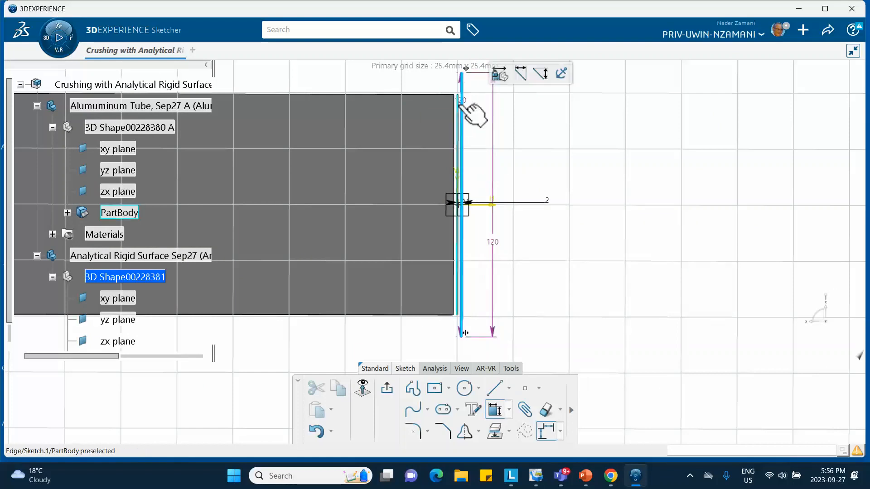
pyautogui.click(524, 125)
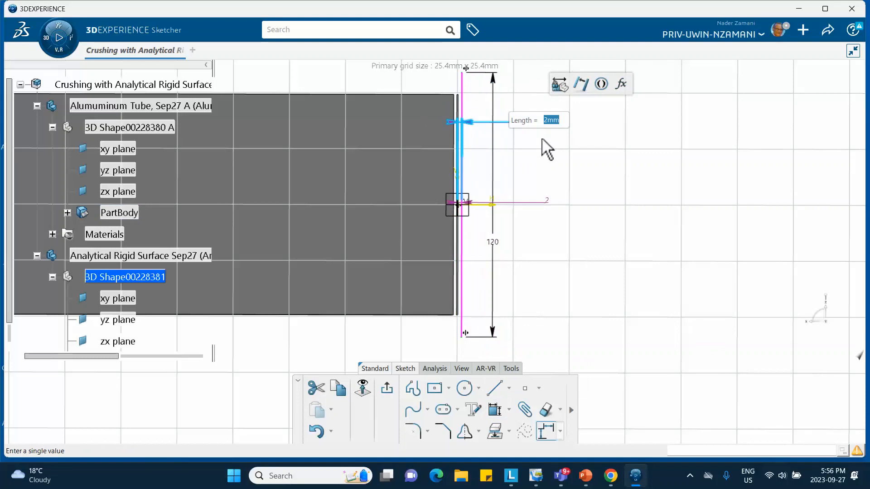
pyautogui.press('Return')
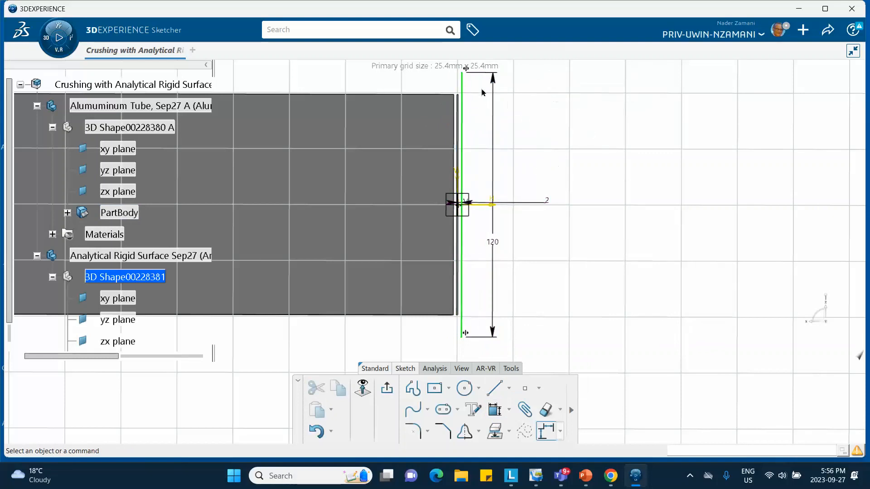
pyautogui.click(463, 90)
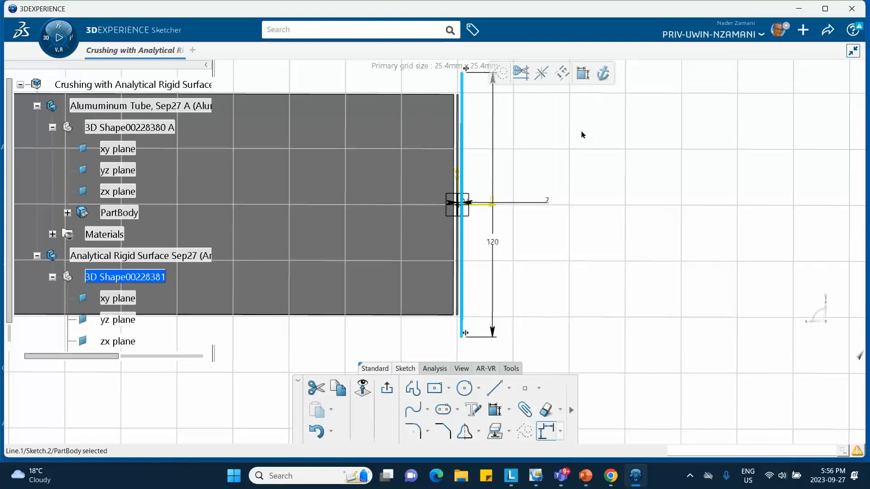
pyautogui.keyDown('ctrl'); pyautogui.click(459, 107); pyautogui.keyUp('ctrl')
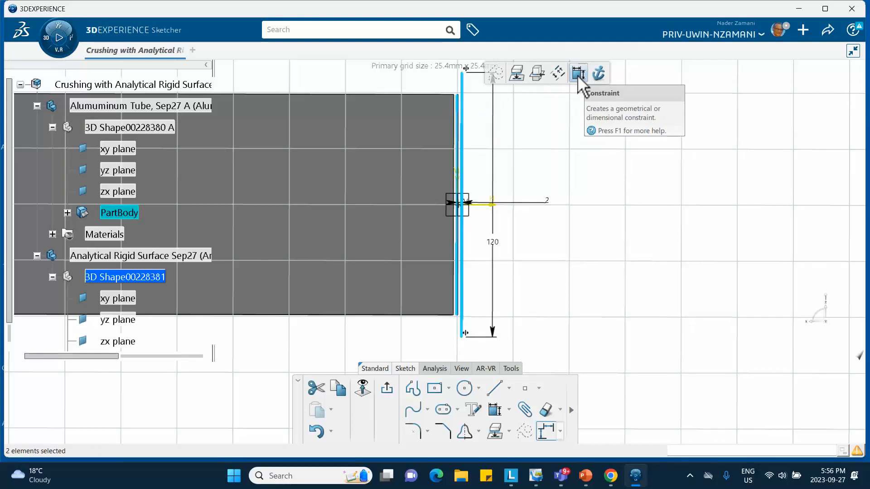
pyautogui.click(510, 410)
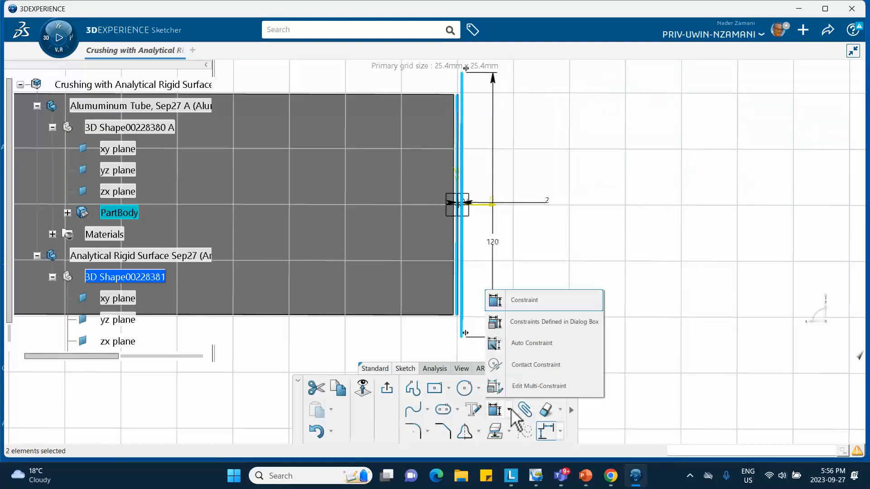
pyautogui.click(521, 325)
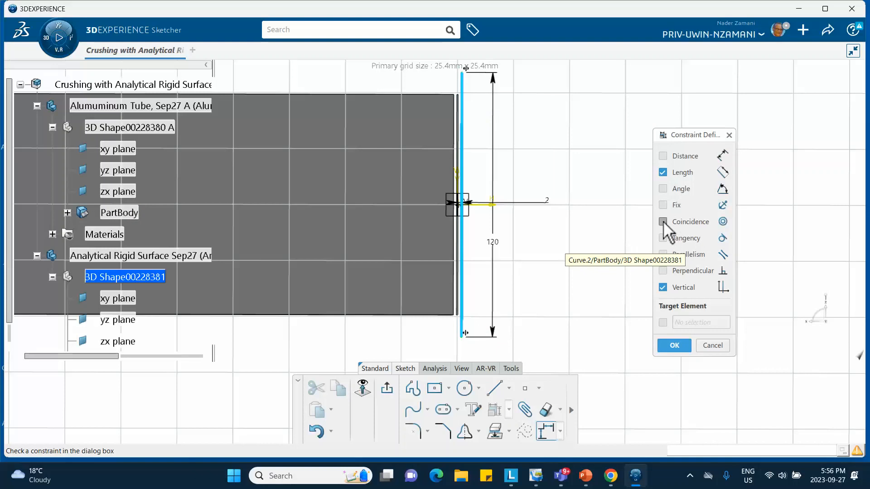
pyautogui.click(663, 222)
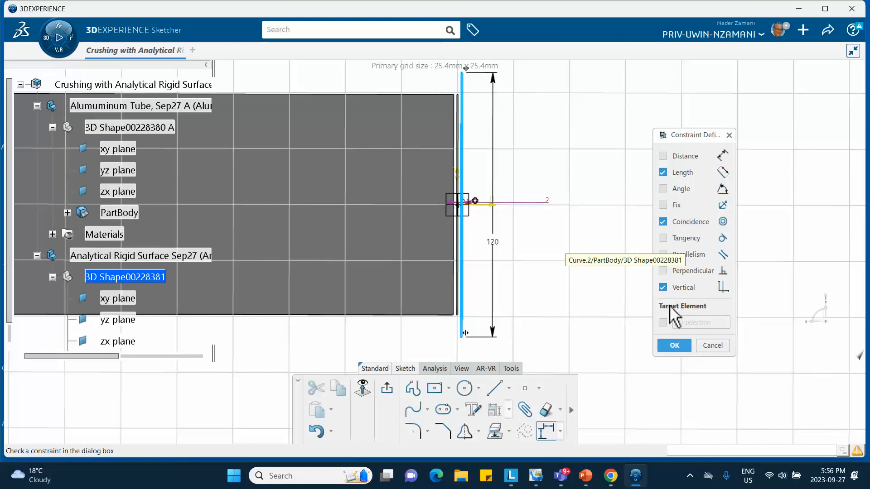
pyautogui.click(713, 345)
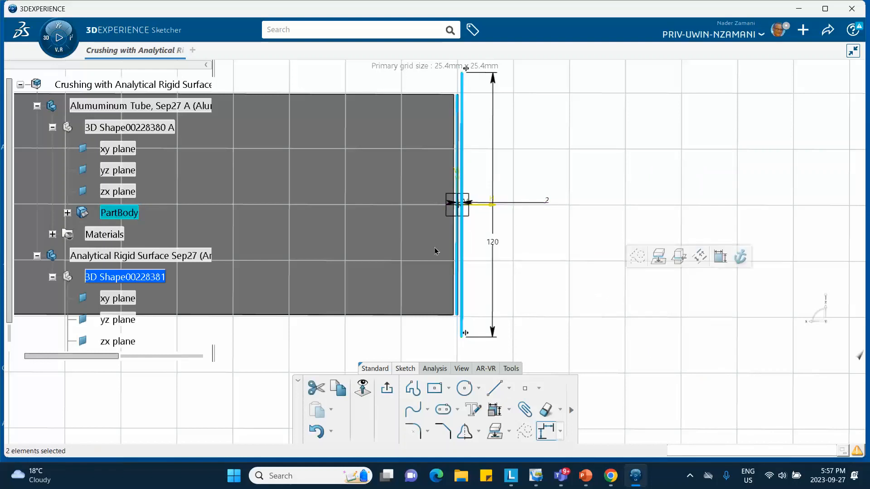
# Delete the 2 mm gap constraint between the vertical line and the tube's end.
pyautogui.scroll(-3, 218, 215)
pyautogui.moveTo(483, 268)
pyautogui.mouseDown(button='middle')
pyautogui.moveTo(488, 183)
pyautogui.moveTo(437, 321)
pyautogui.moveTo(448, 271)
pyautogui.moveTo(424, 330)
pyautogui.moveTo(429, 312)
pyautogui.mouseUp(button='middle')
pyautogui.click(486, 268)
pyautogui.click(437, 323)
pyautogui.click(424, 330)
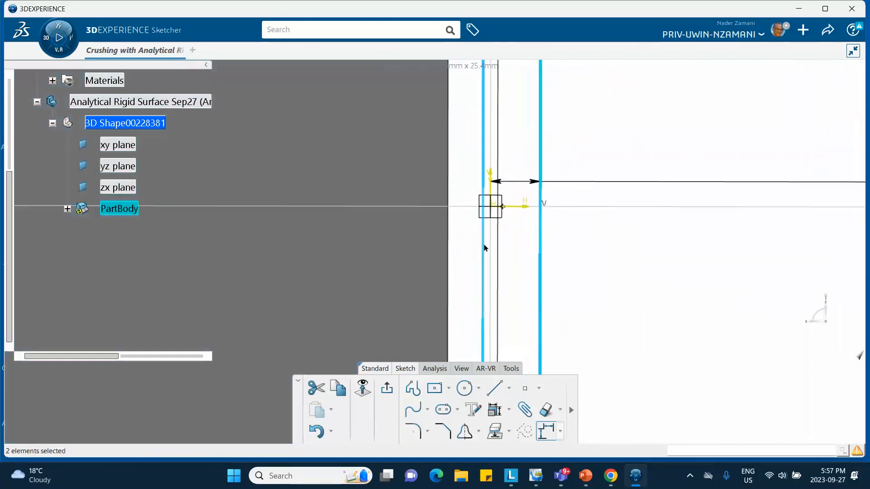
pyautogui.click(546, 188)
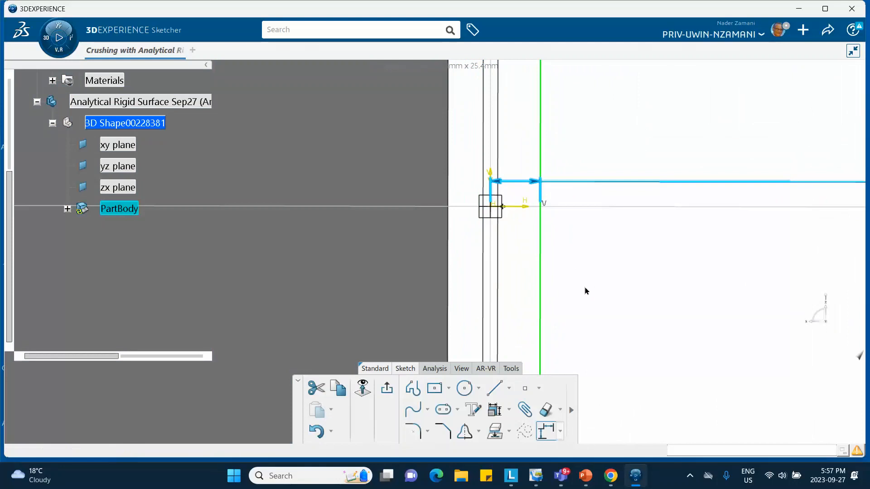
pyautogui.press('Delete')
pyautogui.moveTo(582, 265); pyautogui.dragTo(584, 428, button='middle')
pyautogui.click(588, 270)
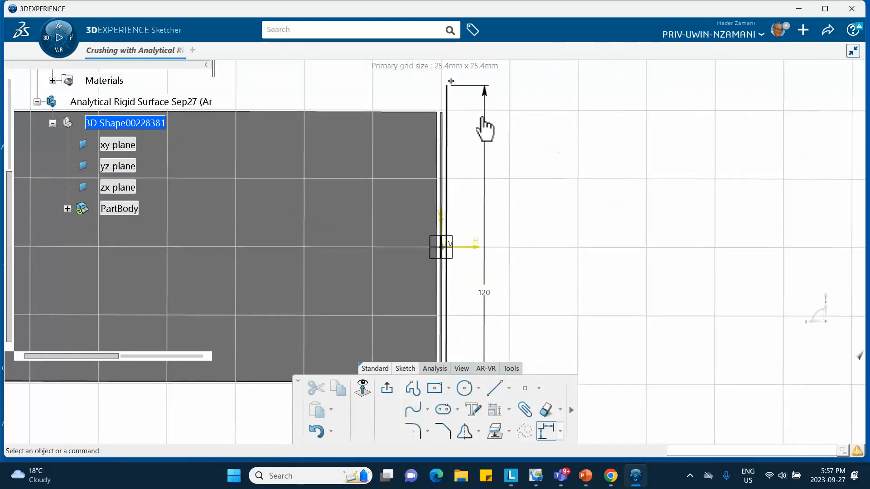
# Make the vertical line coincident with the adjacent edge at the tube's end and exit the sketch.
pyautogui.click(447, 95)
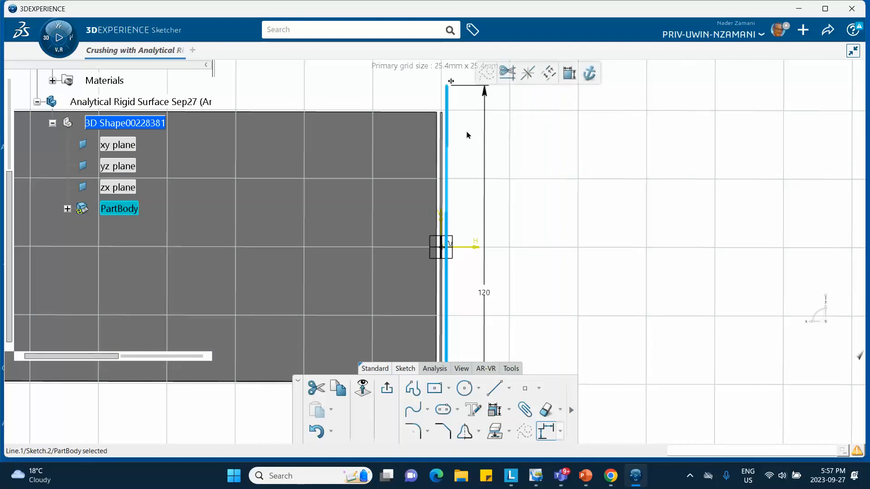
pyautogui.keyDown('ctrl'); pyautogui.click(443, 131); pyautogui.keyUp('ctrl')
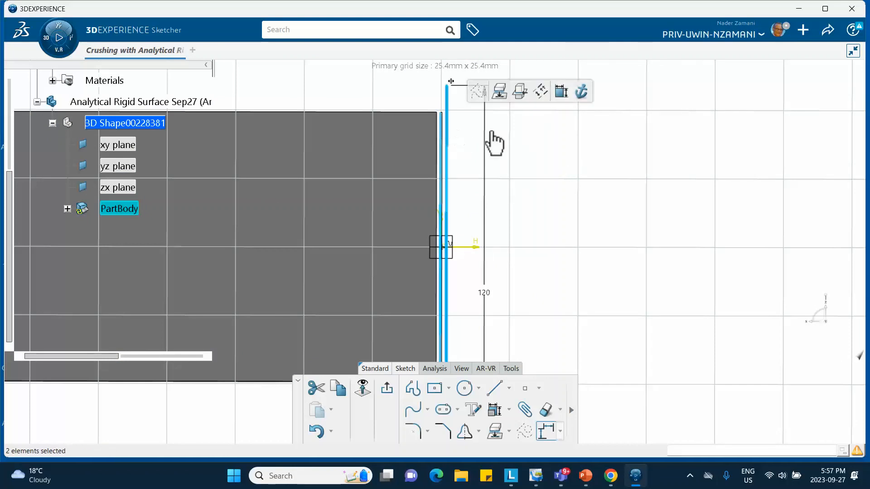
pyautogui.click(560, 96)
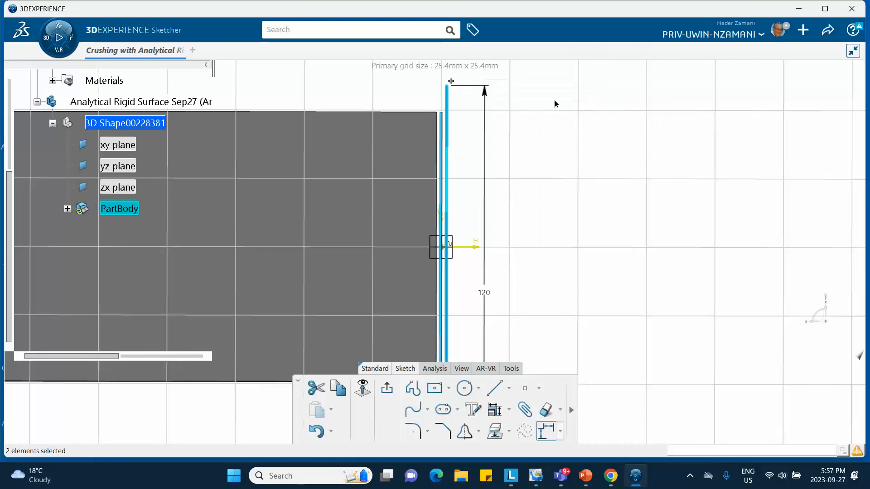
pyautogui.click(509, 410)
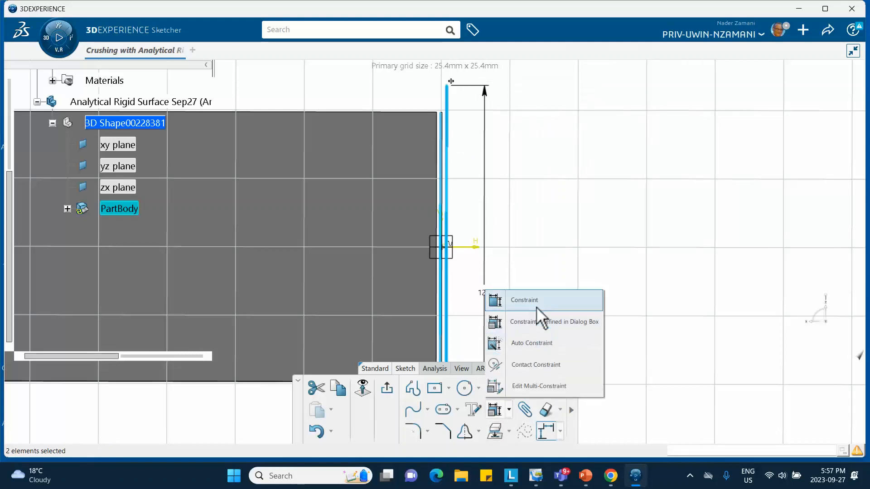
pyautogui.click(537, 321)
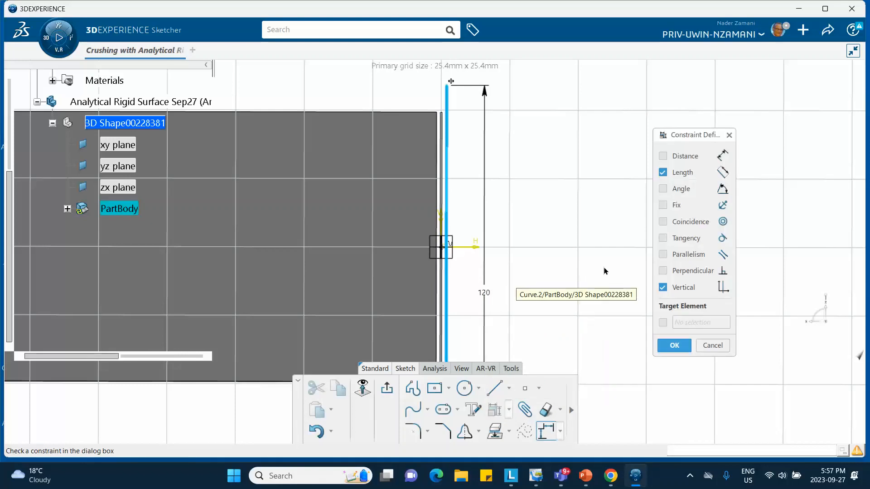
pyautogui.click(673, 222)
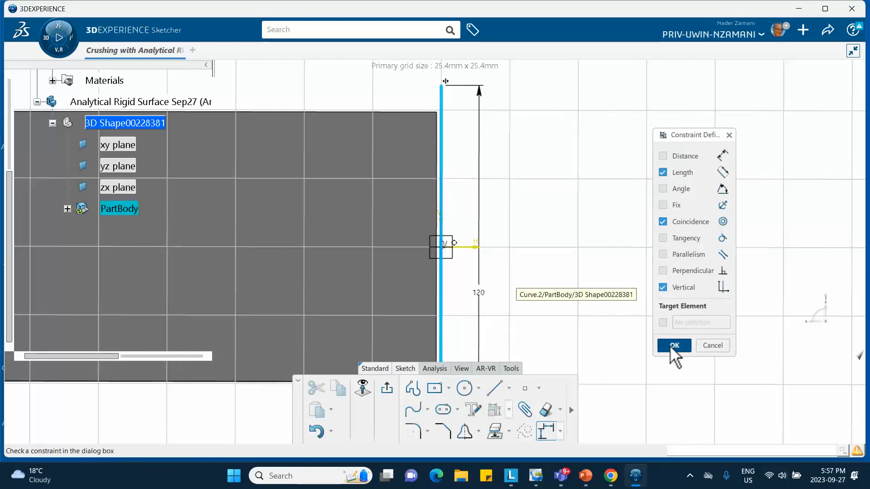
pyautogui.click(674, 346)
pyautogui.moveTo(569, 219); pyautogui.dragTo(580, 255, button='middle')
pyautogui.moveTo(511, 276)
pyautogui.mouseDown(button='middle')
pyautogui.moveTo(596, 289)
pyautogui.moveTo(586, 273)
pyautogui.mouseUp(button='middle')
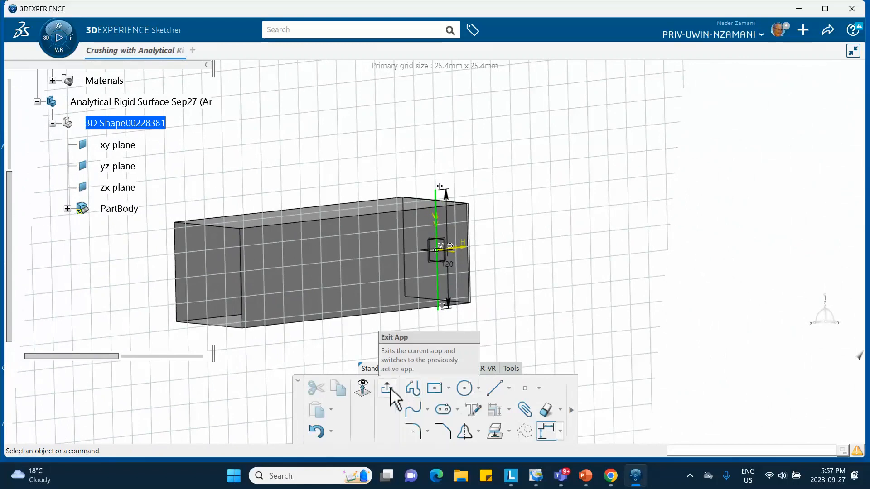
pyautogui.click(413, 390)
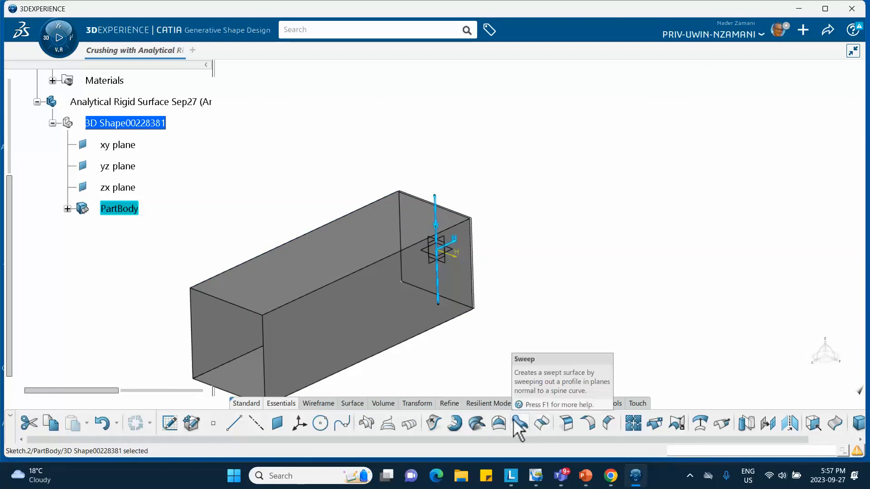
# Extrude the line sketch into a surface along the Y axis with mirrored limits of 60 mm on each side.
pyautogui.click(438, 421)
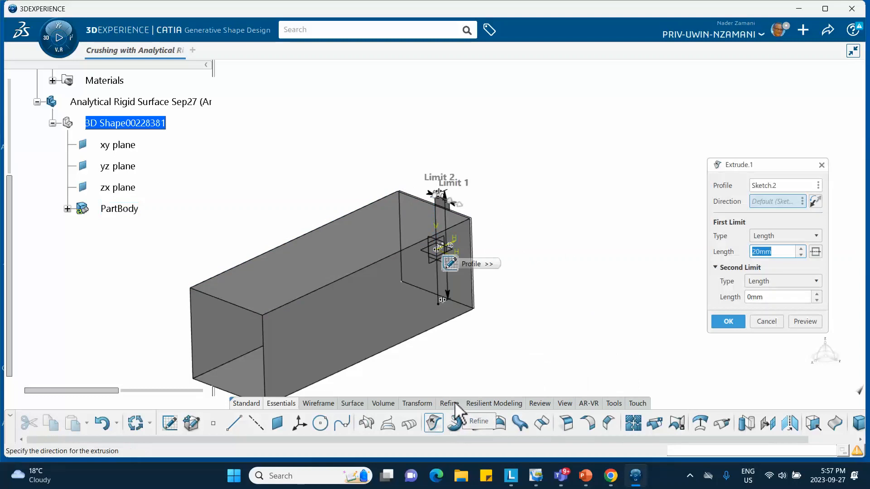
pyautogui.rightClick(775, 211)
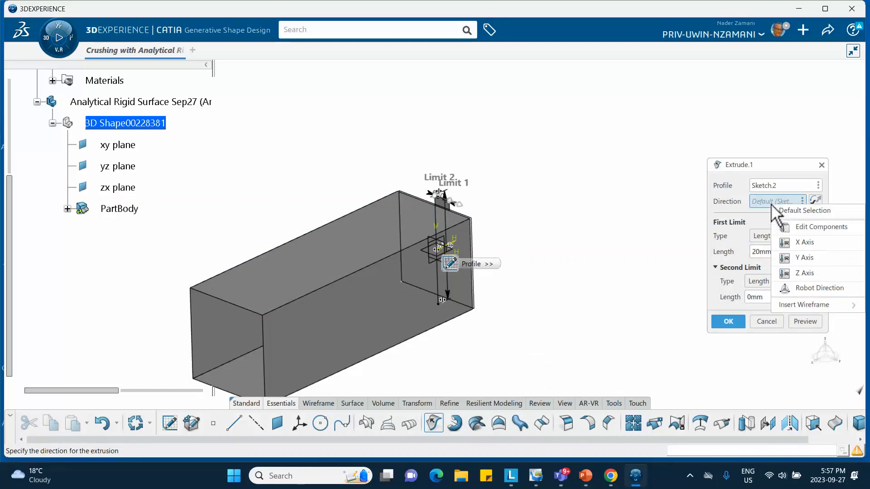
pyautogui.click(790, 257)
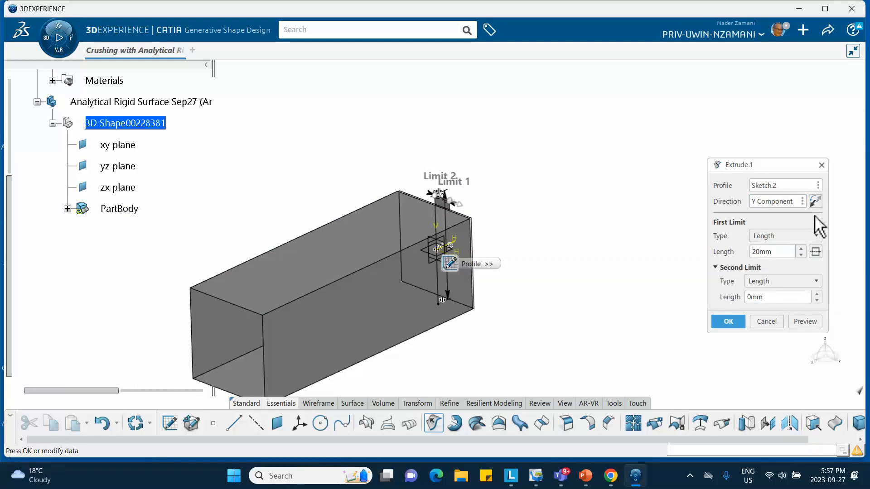
pyautogui.click(815, 252)
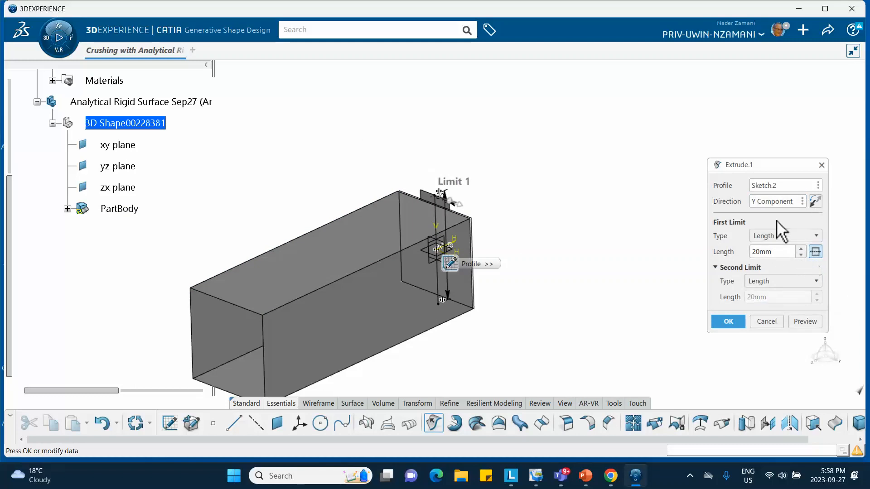
pyautogui.moveTo(781, 252); pyautogui.dragTo(708, 245)
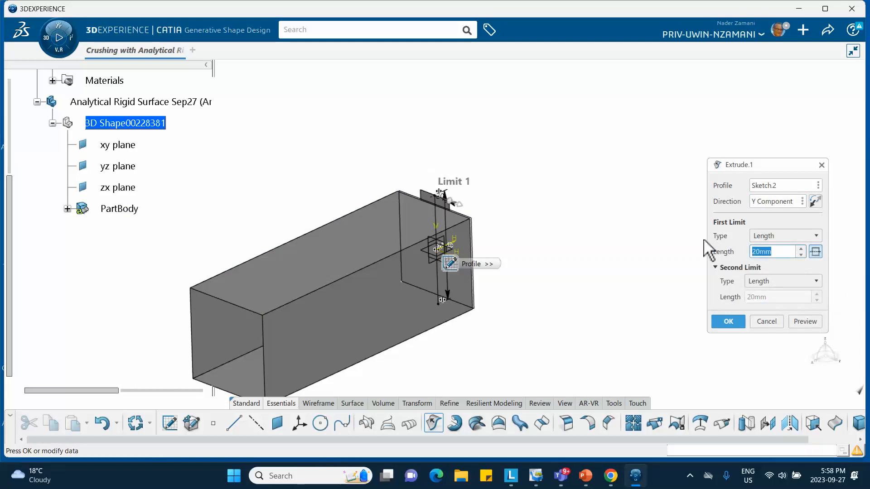
pyautogui.write('60')
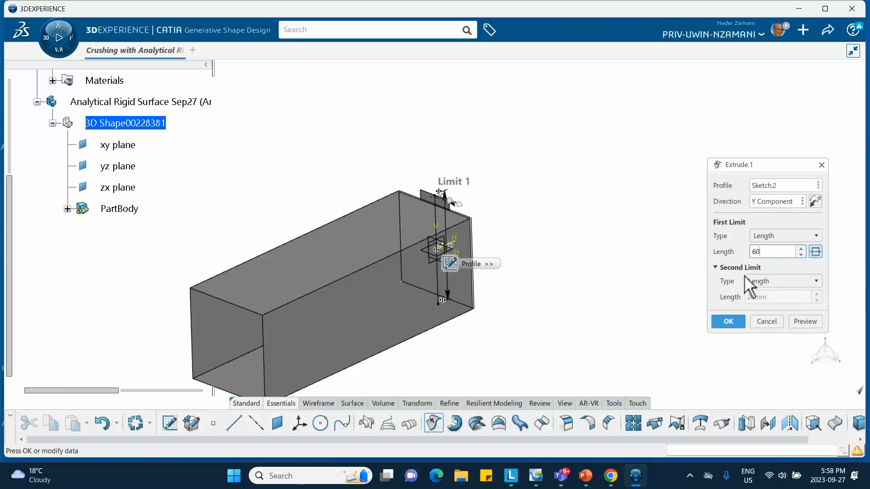
pyautogui.click(728, 321)
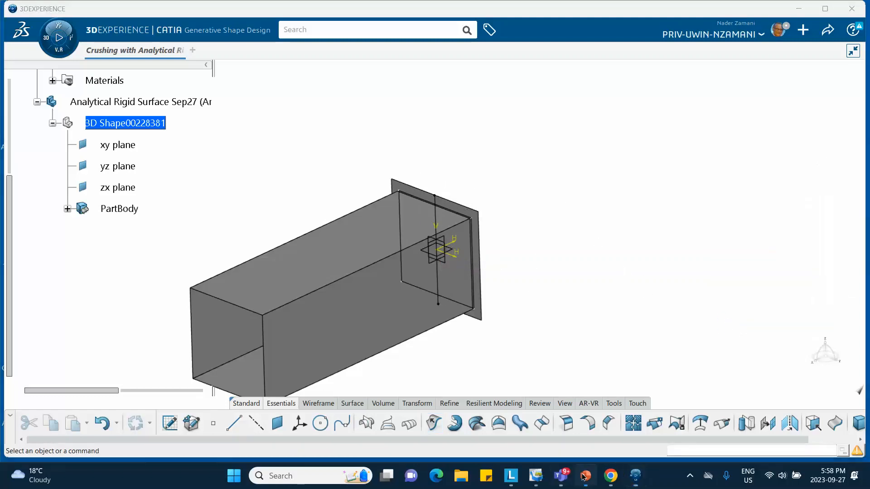
# Switch to the PowerPoint deck to check the tube and rigid surface specification slide, and return to the 3DEXPERIENCE model.
pyautogui.click(585, 476)
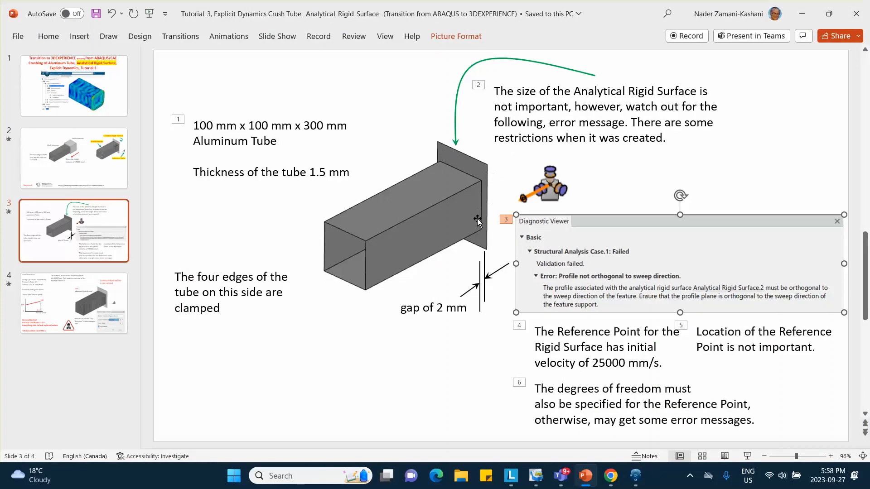
pyautogui.click(799, 13)
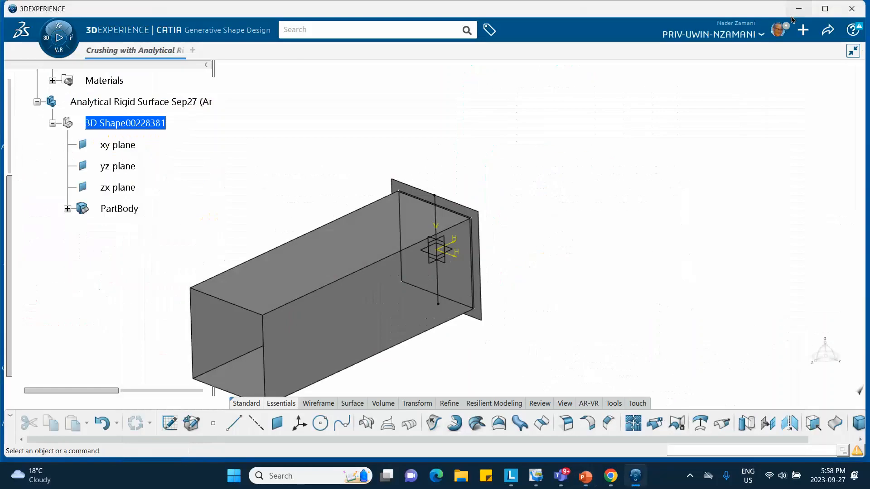
pyautogui.moveTo(545, 168); pyautogui.dragTo(588, 116, button='middle')
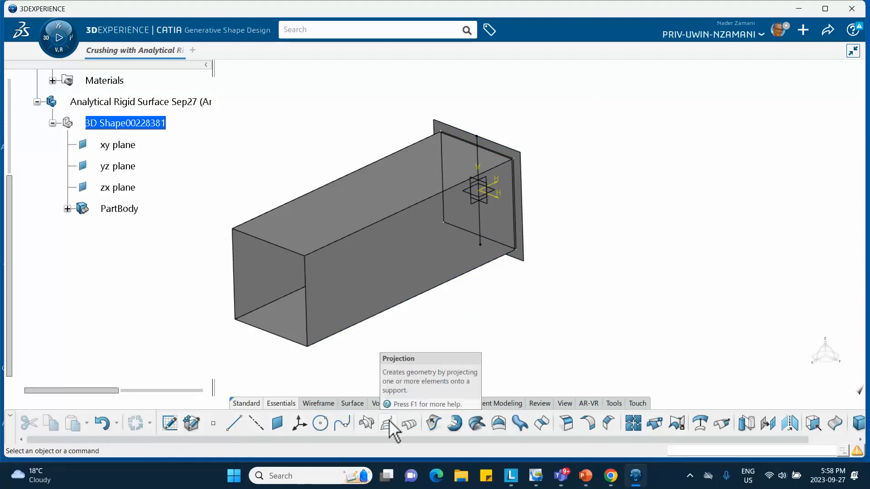
# Create a reference point in the rigid surface part at coordinates X 0, Y 150 and Z 0 mm.
pyautogui.click(212, 424)
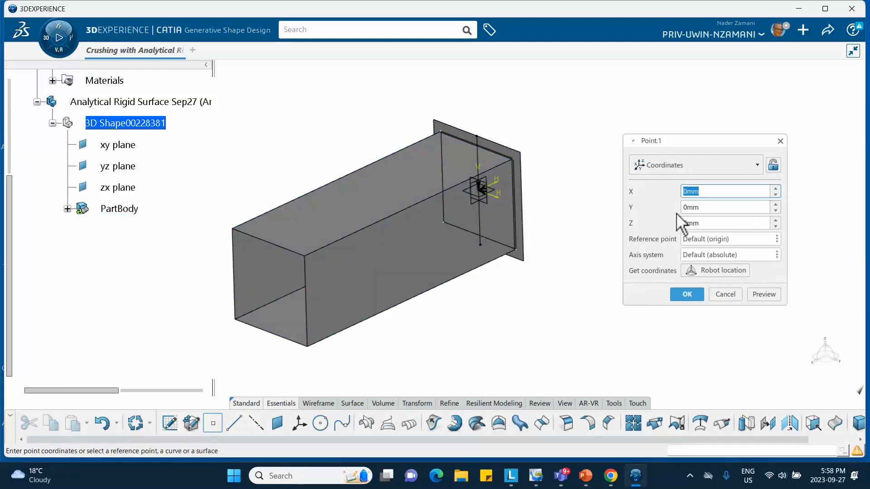
pyautogui.click(705, 207)
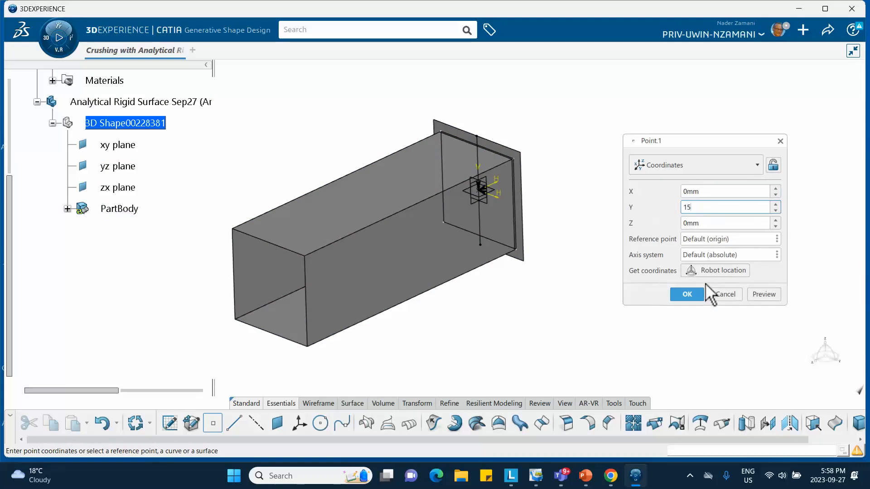
pyautogui.write('150')
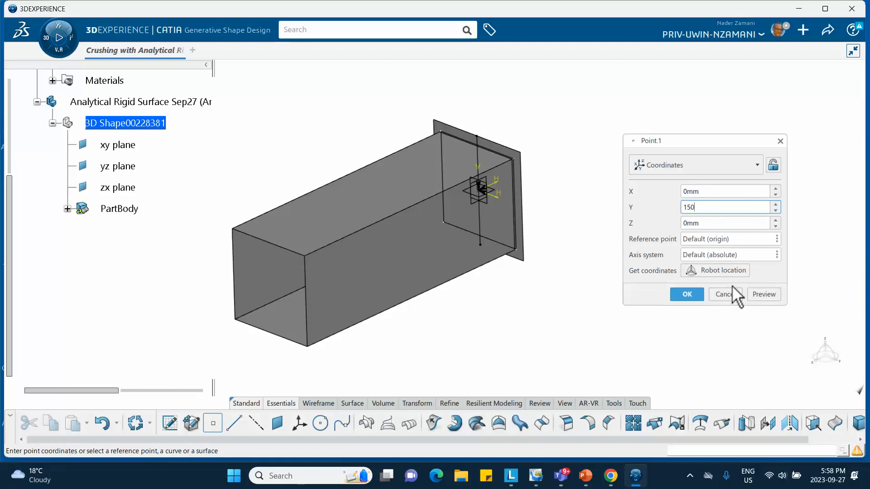
pyautogui.click(756, 295)
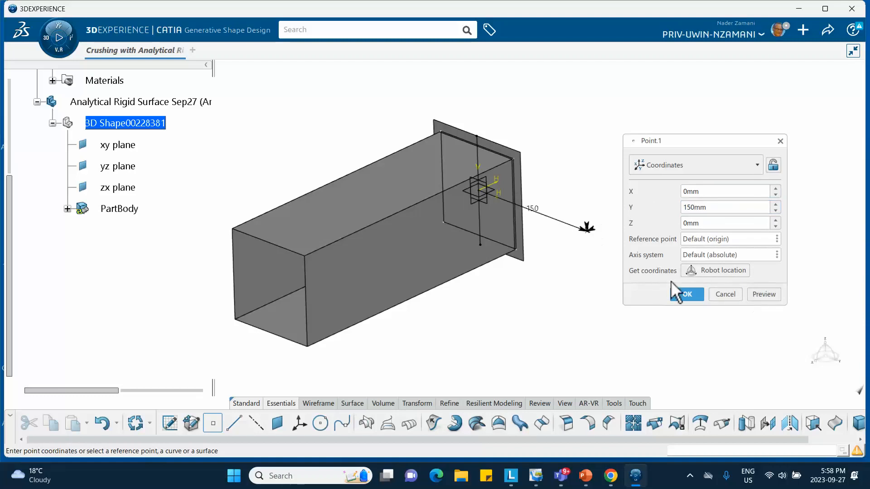
pyautogui.click(686, 295)
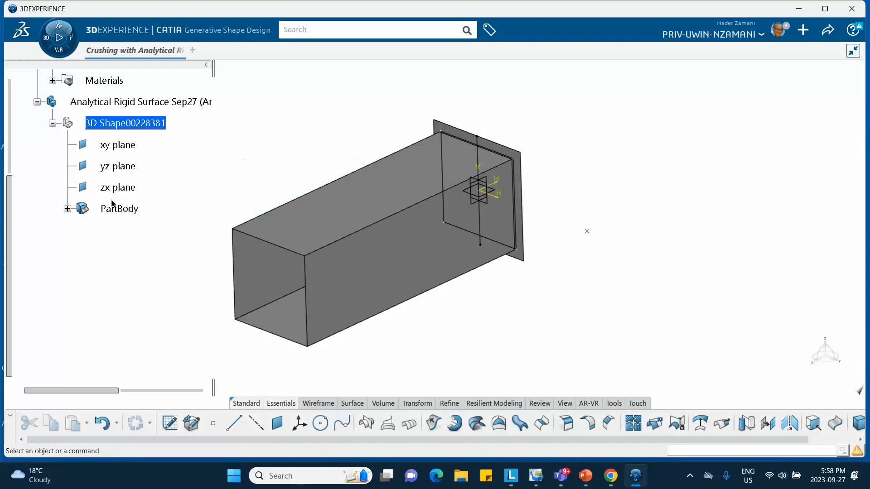
# Activate the root crushing assembly and save it with its parts.
pyautogui.moveTo(322, 138); pyautogui.dragTo(324, 190, button='middle')
pyautogui.scroll(5, 211, 179)
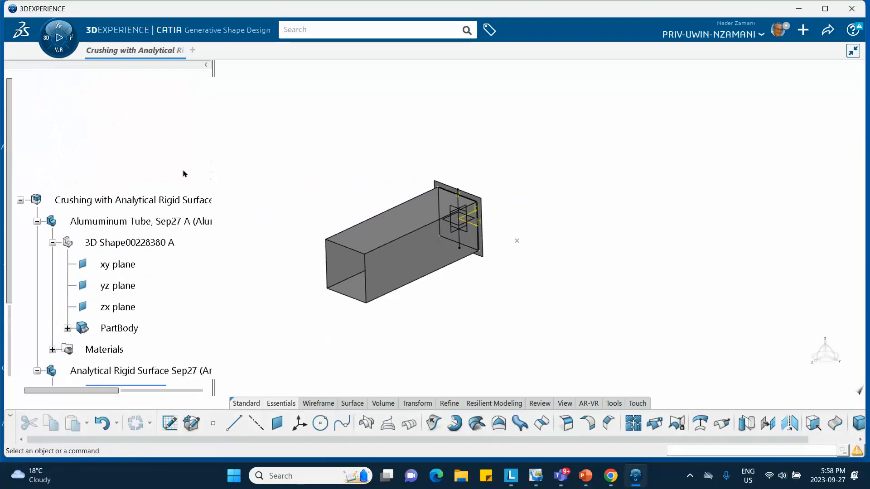
pyautogui.doubleClick(138, 200)
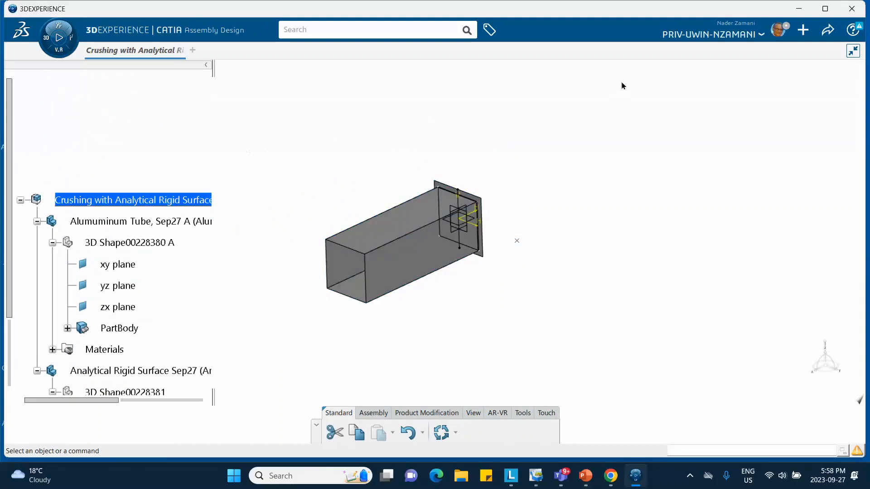
pyautogui.click(827, 29)
pyautogui.click(768, 52)
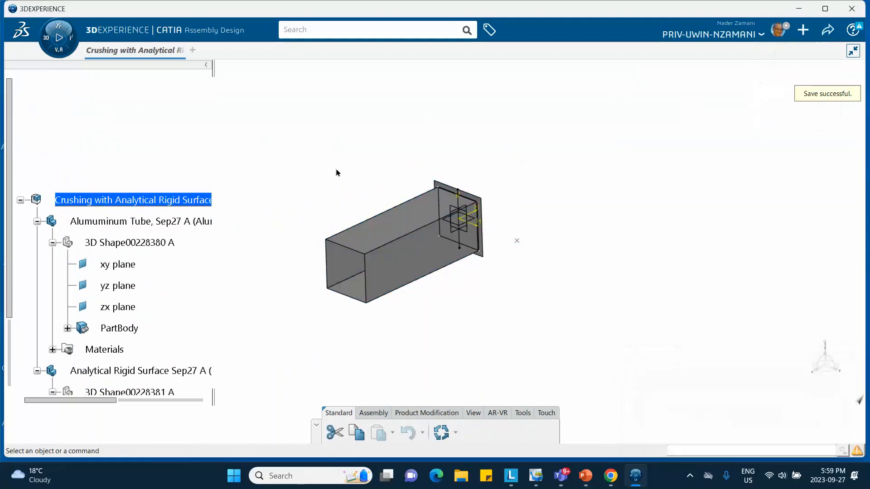
# Switch to Structural Model Creation and create an empty FEM with both the tube and the rigid surface as contributing shapes.
pyautogui.scroll(-5, 196, 169)
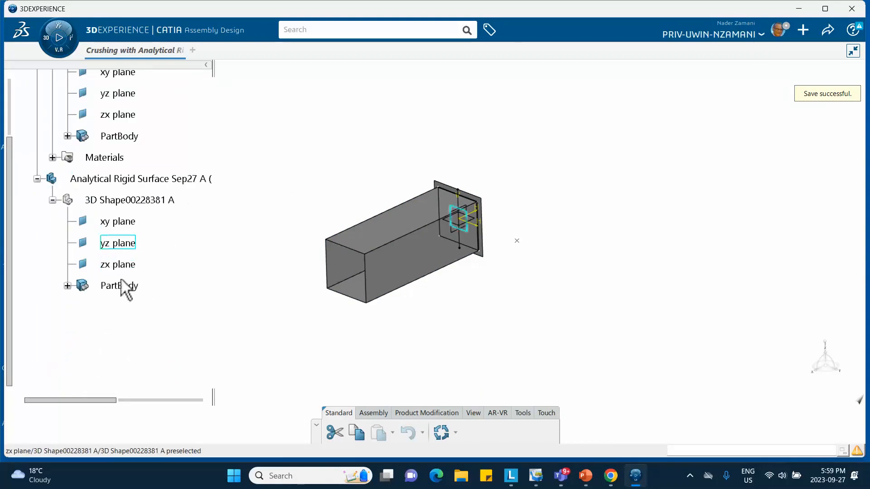
pyautogui.scroll(1, 154, 276)
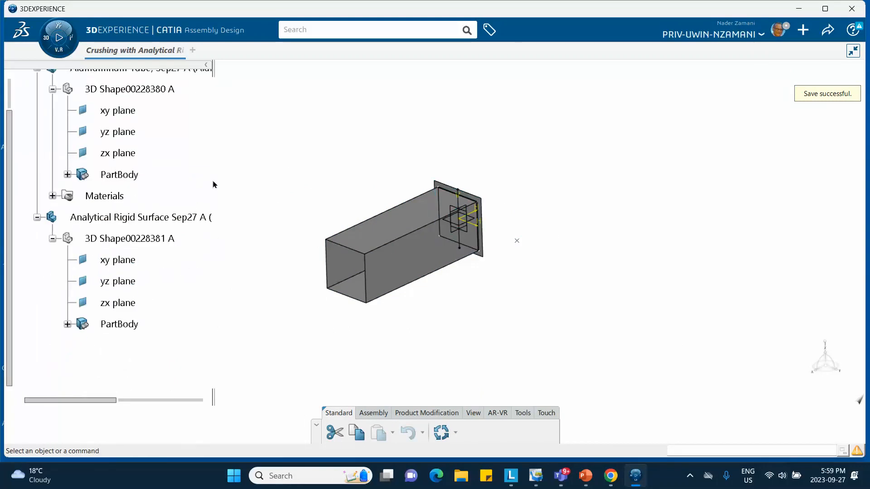
pyautogui.click(48, 38)
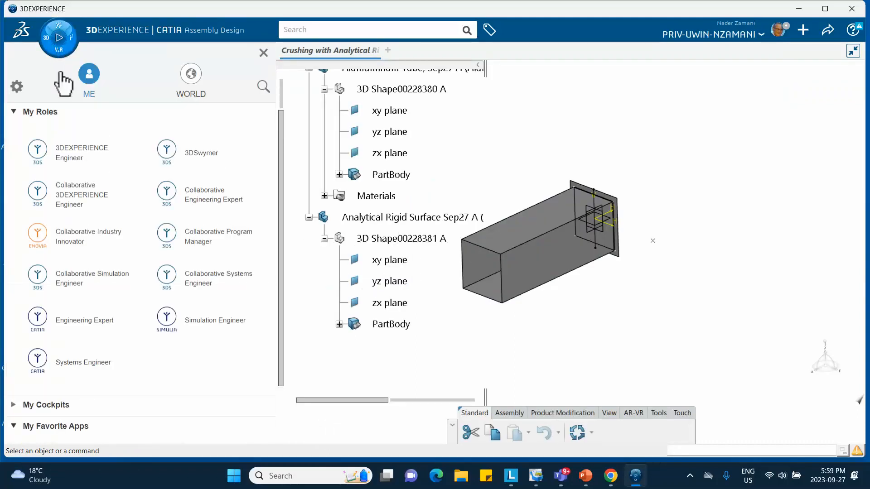
pyautogui.scroll(-5, 96, 177)
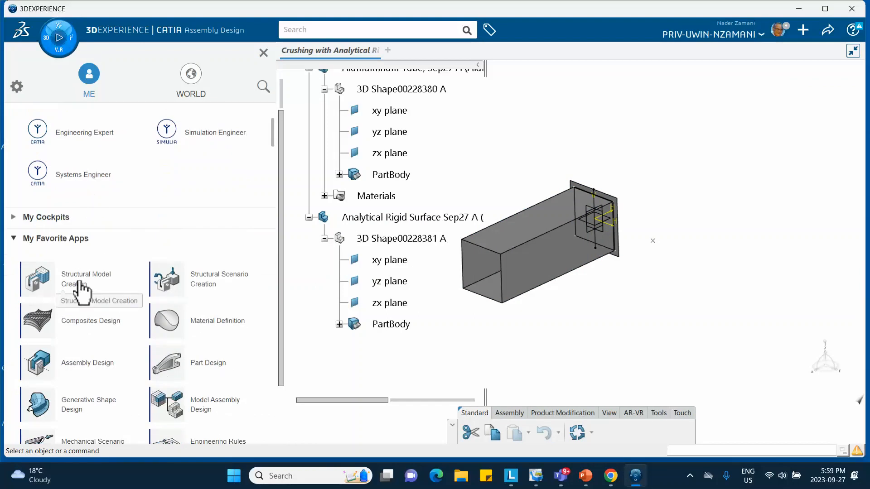
pyautogui.click(80, 284)
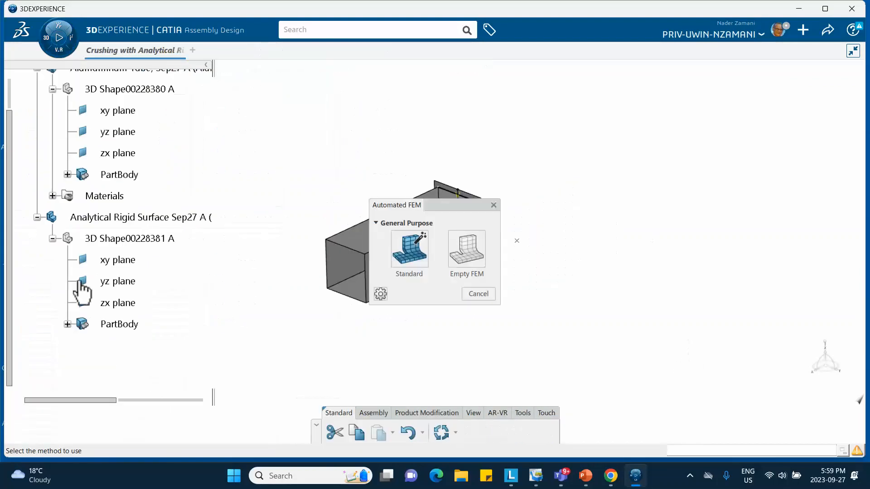
pyautogui.click(471, 254)
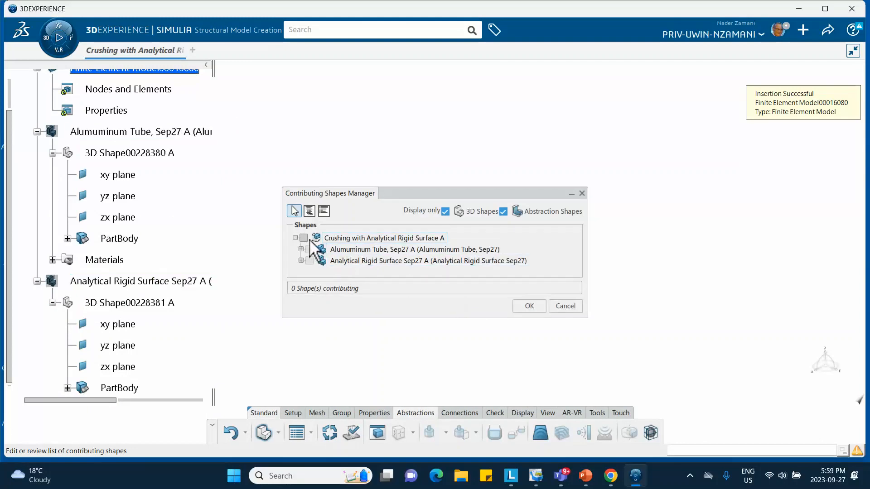
pyautogui.click(303, 237)
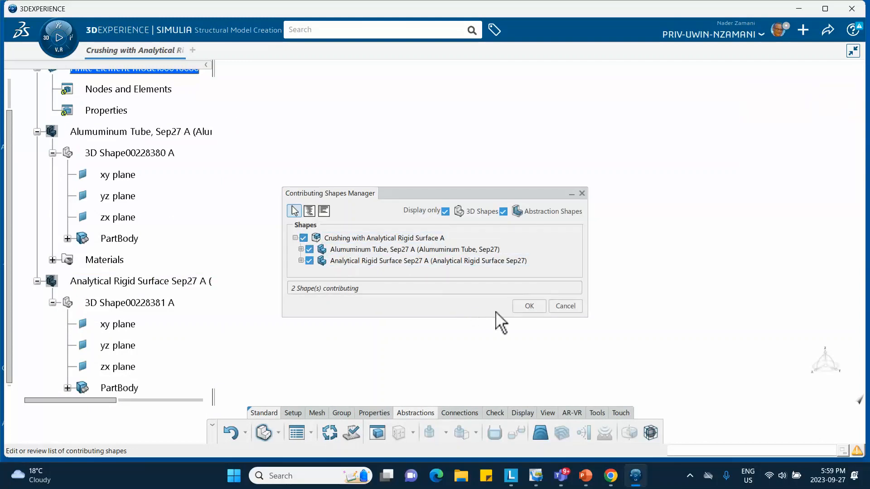
pyautogui.click(529, 306)
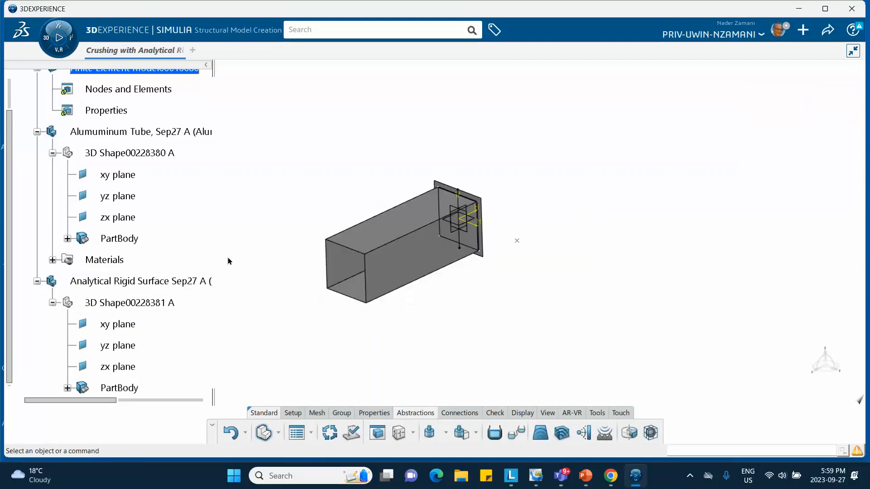
# Set up an analytical rigid surface abstraction using the extruded surface as its definition and the offset point as its reference point.
pyautogui.scroll(-5, 190, 216)
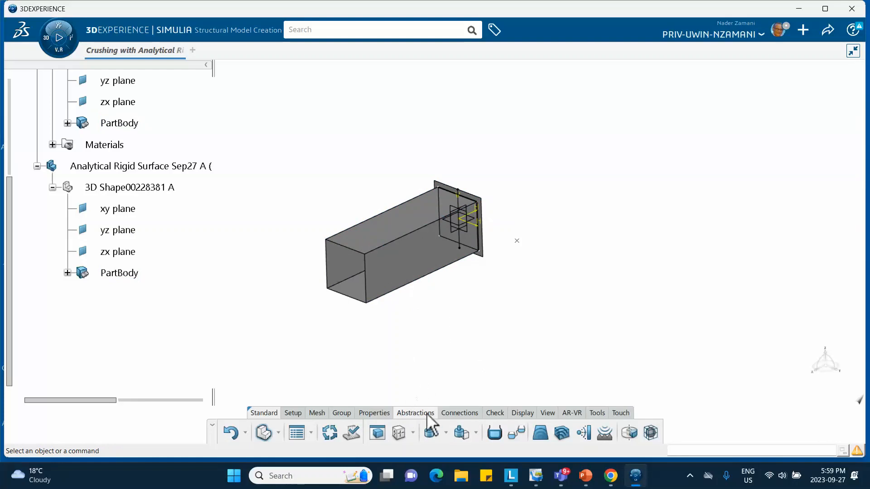
pyautogui.click(413, 434)
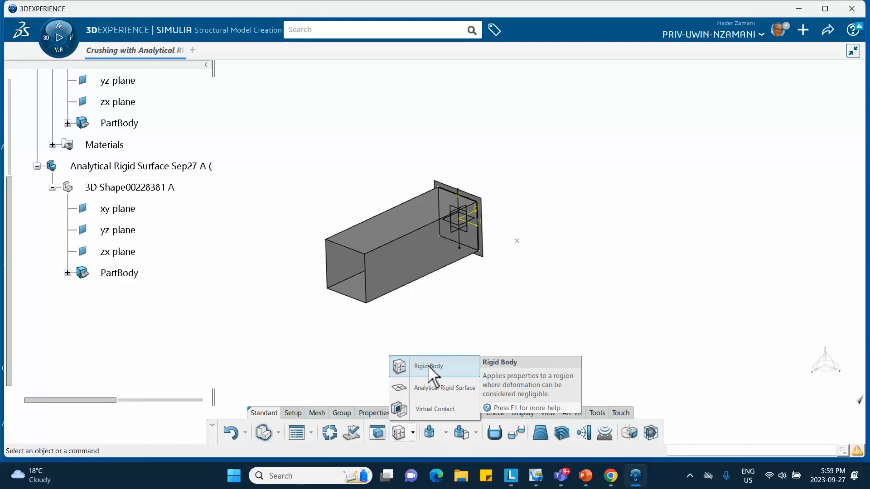
pyautogui.click(429, 391)
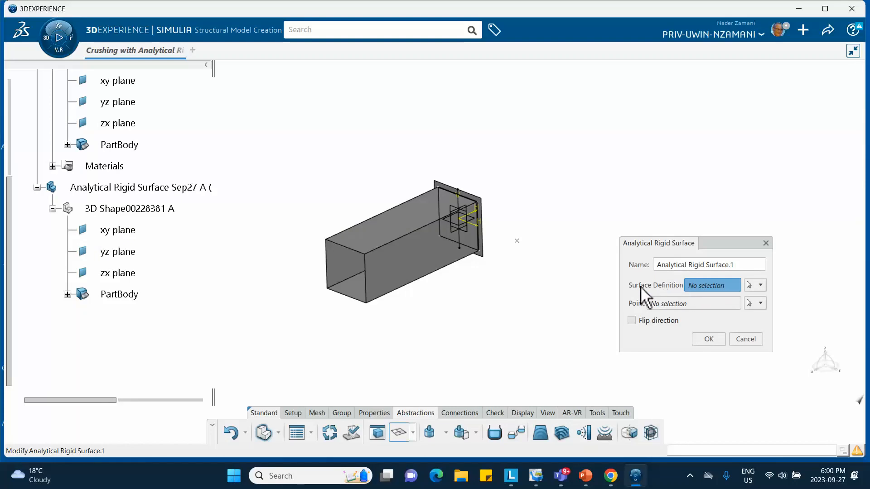
pyautogui.moveTo(499, 285); pyautogui.dragTo(549, 131, button='middle')
pyautogui.click(550, 132)
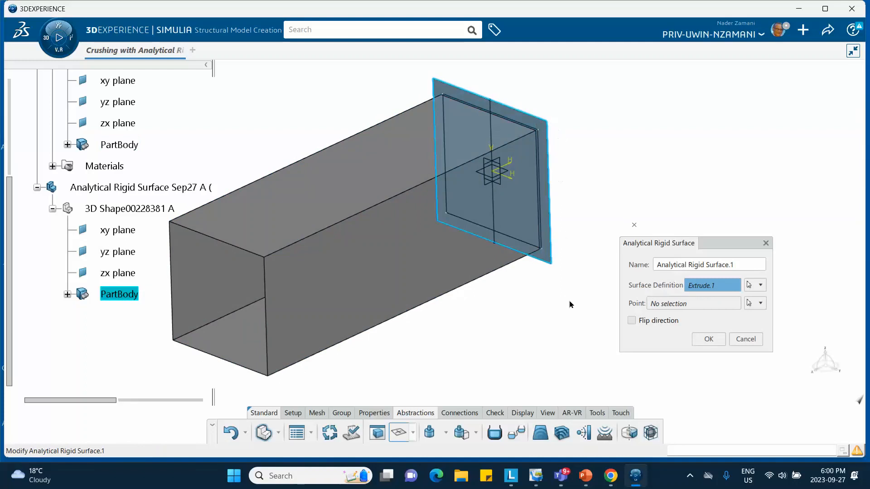
pyautogui.click(682, 304)
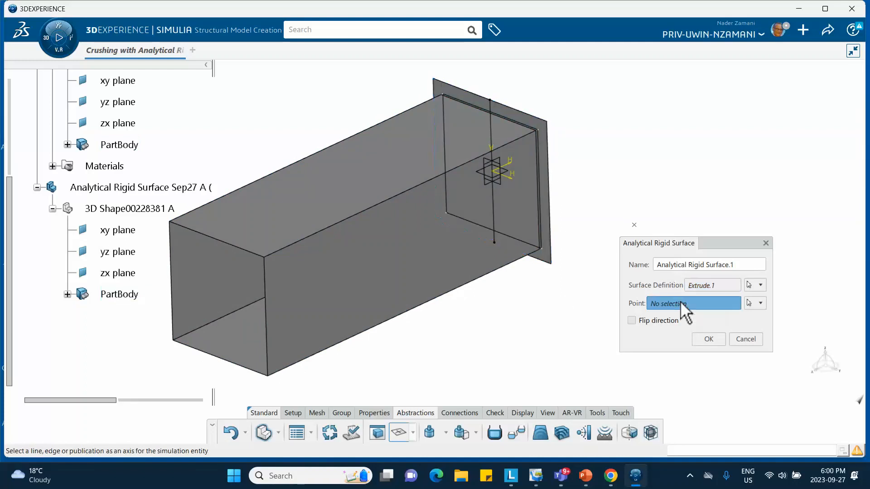
pyautogui.click(634, 226)
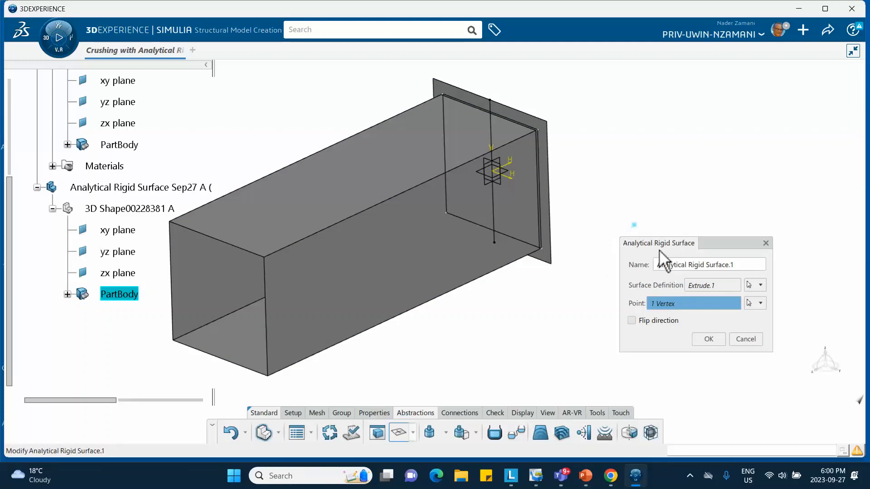
pyautogui.moveTo(703, 247); pyautogui.dragTo(738, 234)
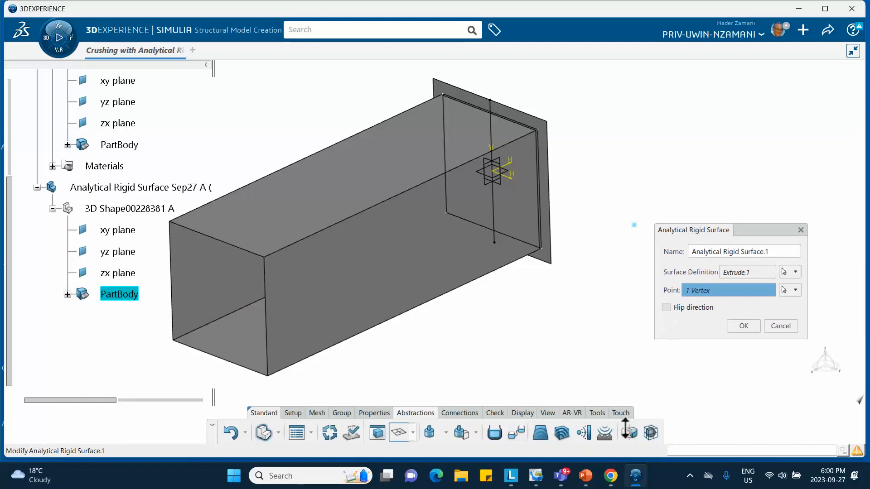
# Switch to the PowerPoint deck to check the slide on the rigid surface's Flip direction option, and return to the 3DEXPERIENCE model.
pyautogui.click(592, 435)
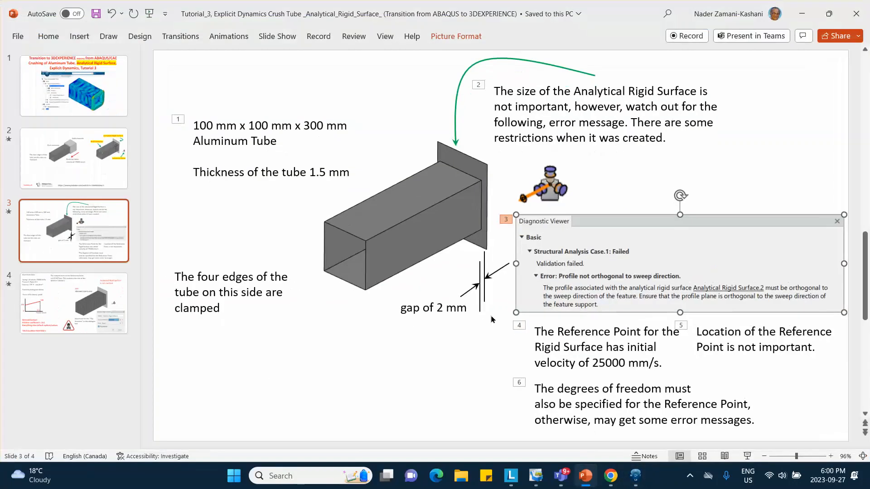
pyautogui.press('pagedown')
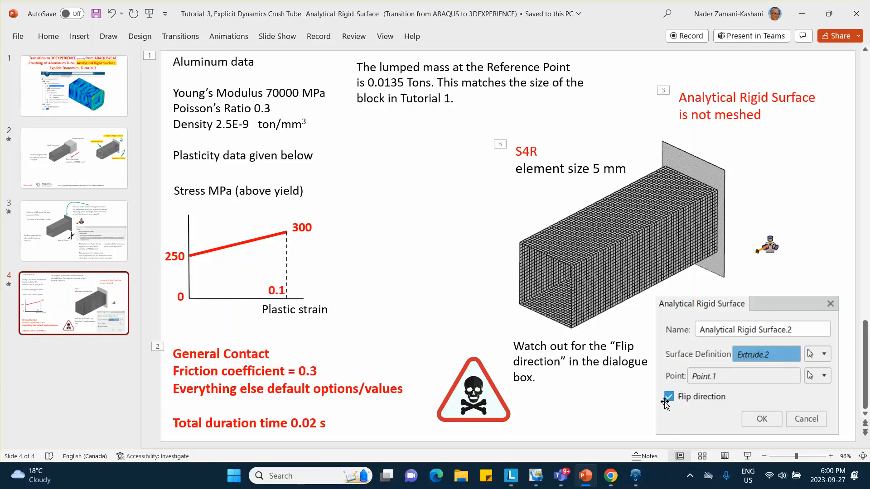
pyautogui.click(793, 17)
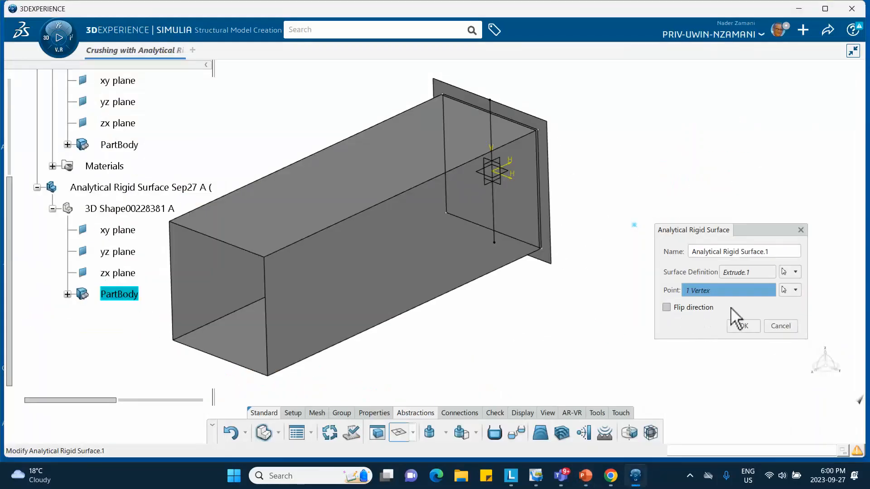
# Accept the analytical rigid surface with Flip direction unchecked and expand the Abstractions of the finite element model.
pyautogui.click(744, 327)
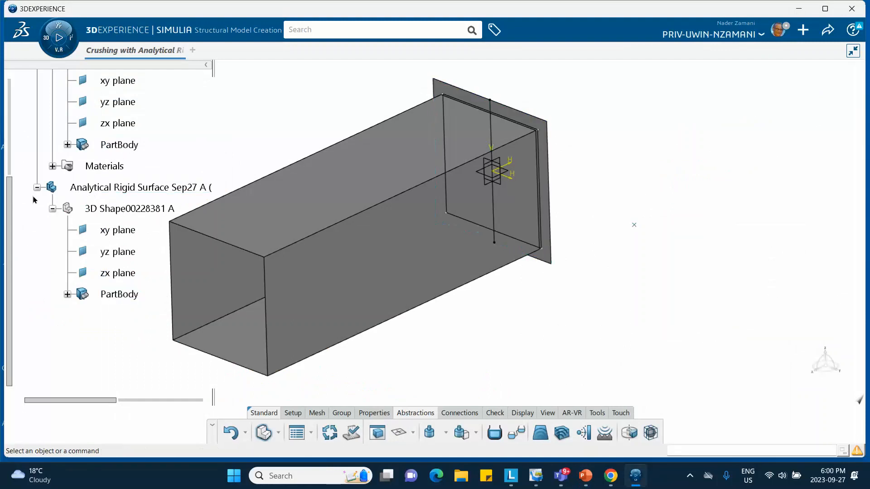
pyautogui.scroll(4, 45, 200)
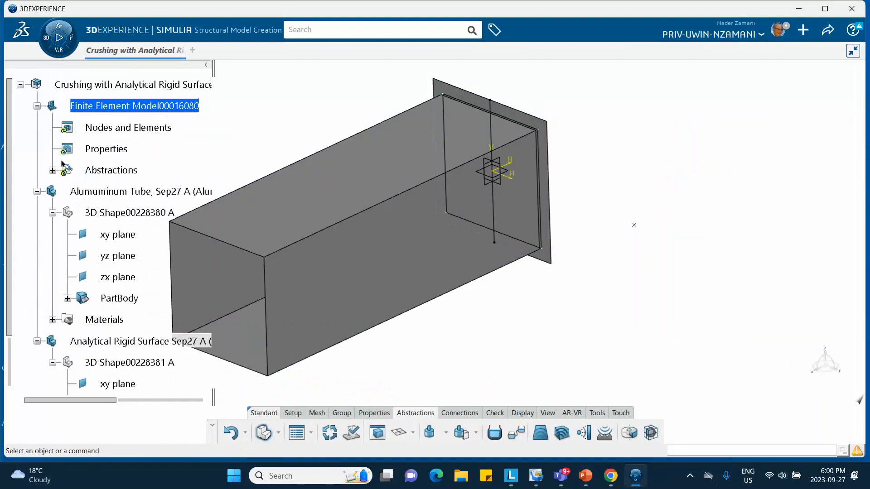
pyautogui.click(53, 171)
# Mesh the aluminum tube's PartBody with a linear surface quad mesh of 5 mm size and 0 mm offset.
pyautogui.moveTo(189, 160); pyautogui.dragTo(311, 142, button='middle')
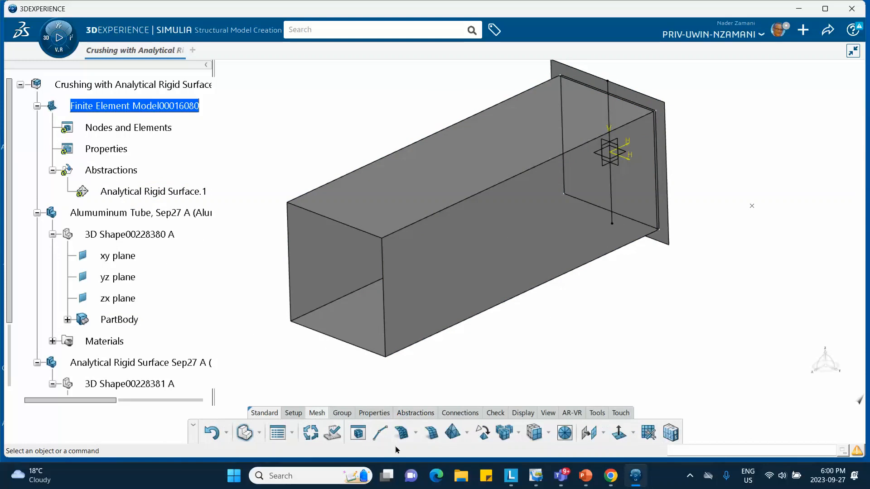
pyautogui.click(434, 434)
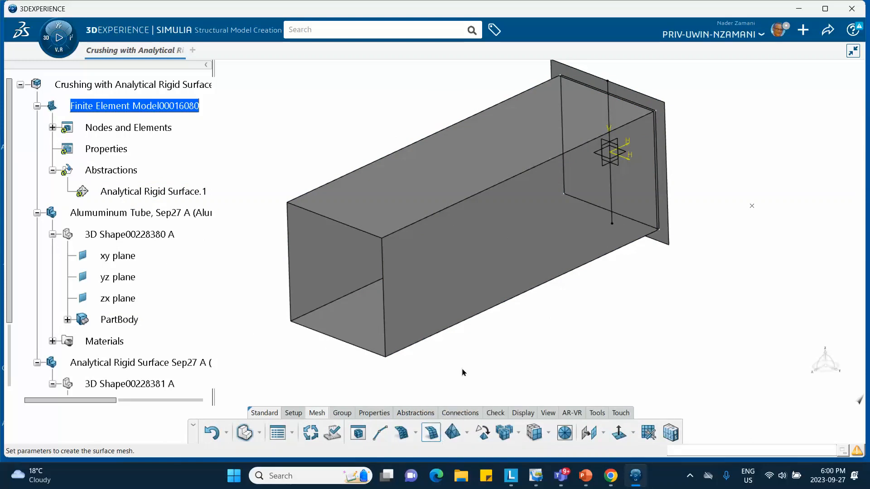
pyautogui.click(499, 189)
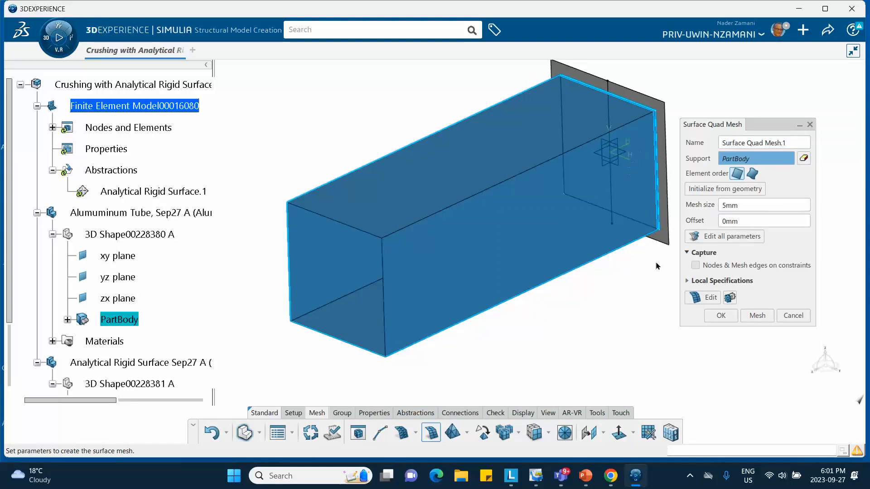
pyautogui.click(762, 326)
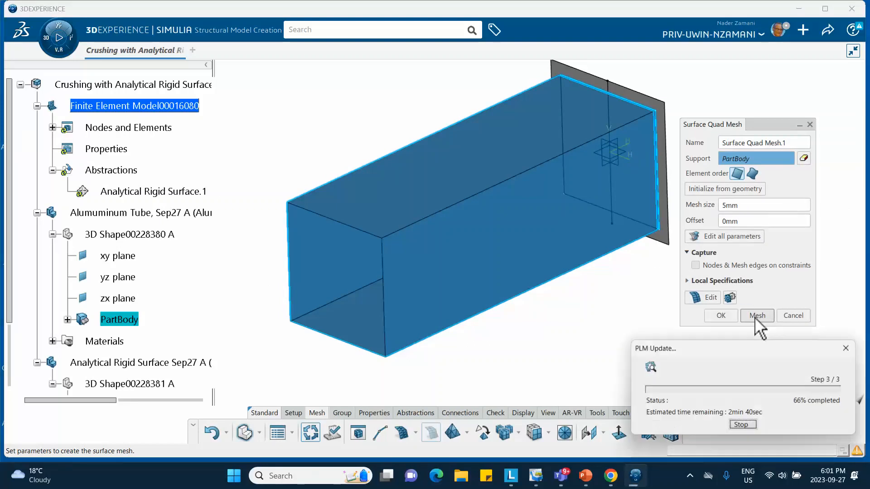
pyautogui.click(720, 316)
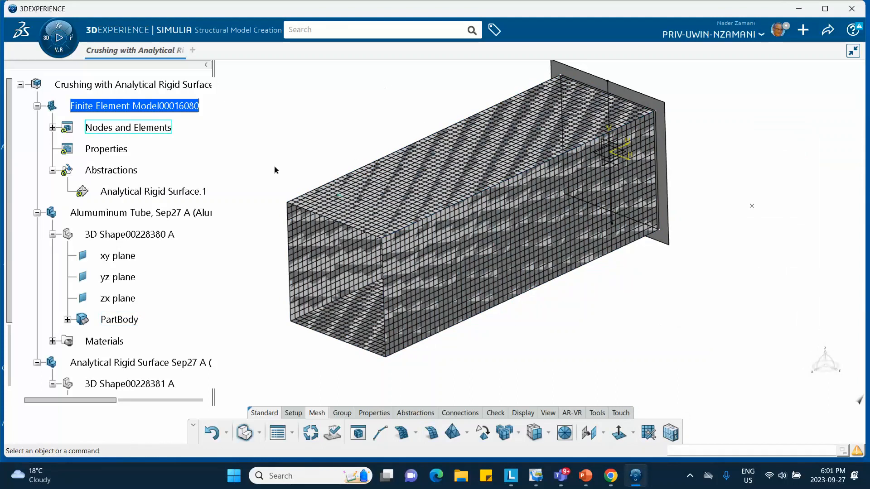
# Assign a shell section with 1.5 mm thickness to the meshed aluminum tube and expand the Properties of the finite element model.
pyautogui.moveTo(297, 143); pyautogui.dragTo(299, 126, button='middle')
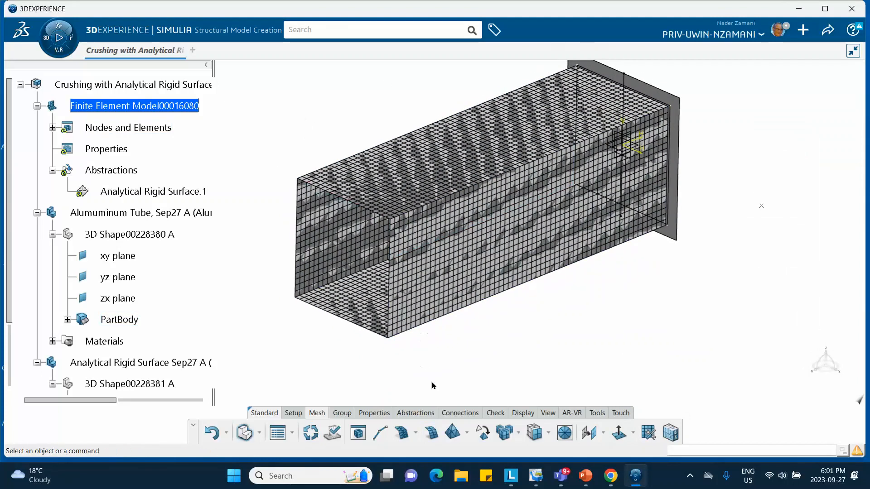
pyautogui.click(375, 413)
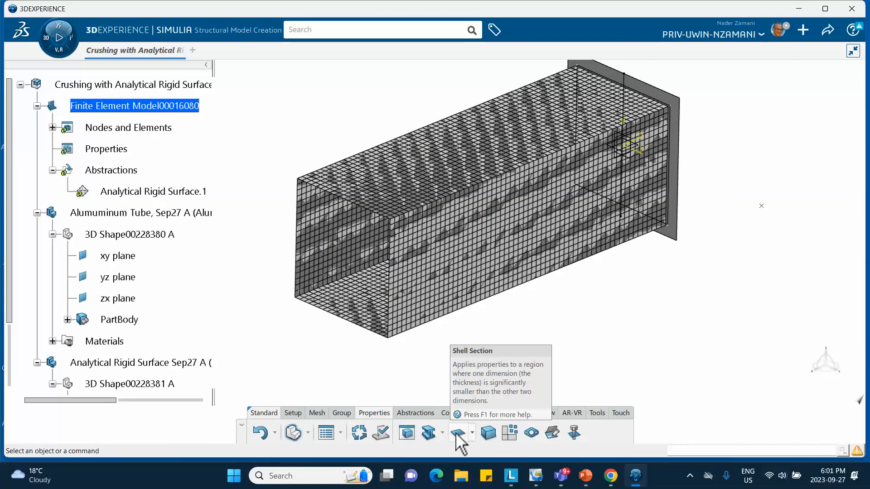
pyautogui.moveTo(629, 334); pyautogui.dragTo(597, 329, button='middle')
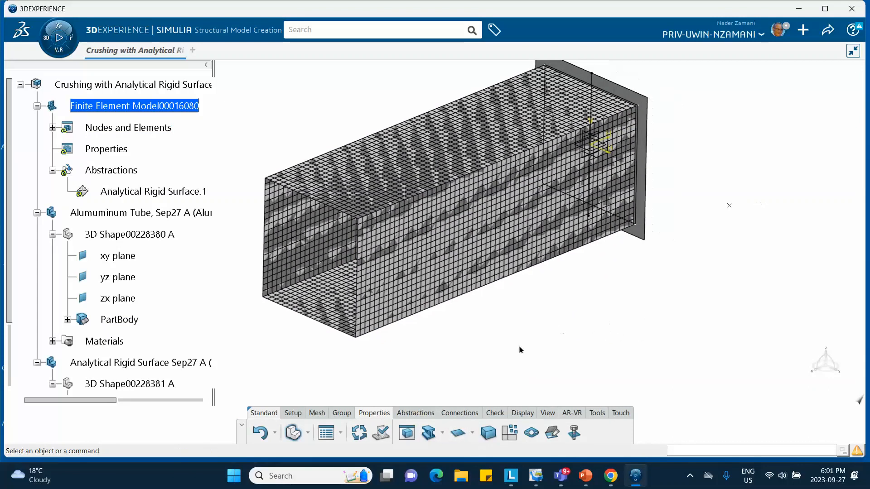
pyautogui.click(456, 434)
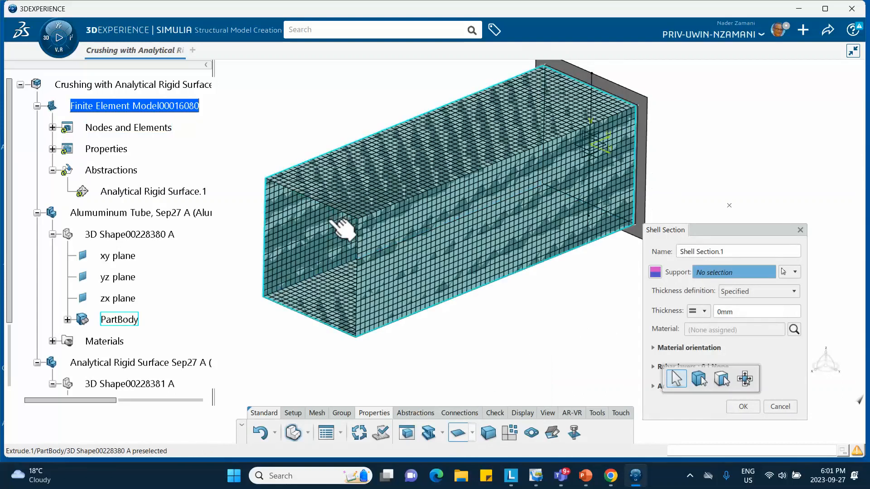
pyautogui.click(343, 229)
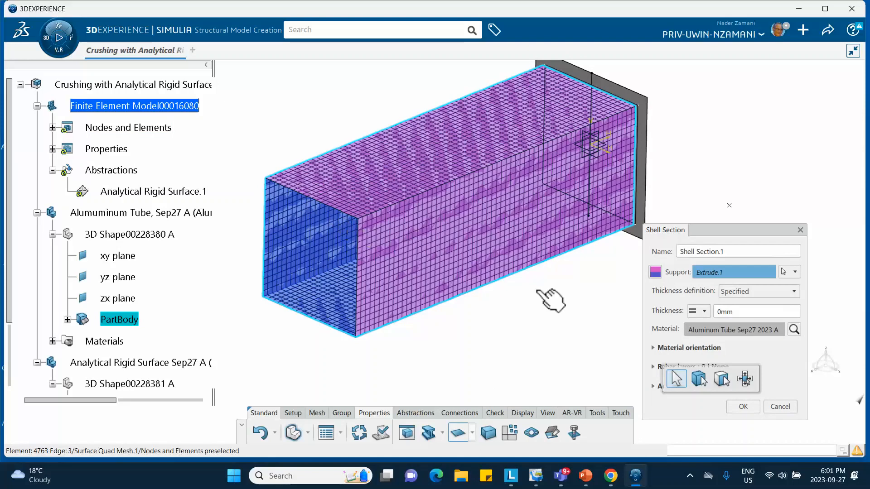
pyautogui.click(721, 312)
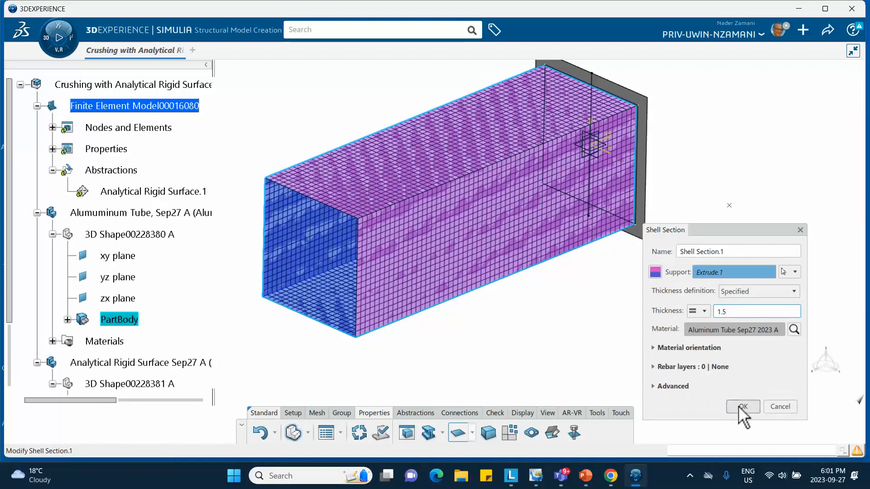
pyautogui.click(743, 407)
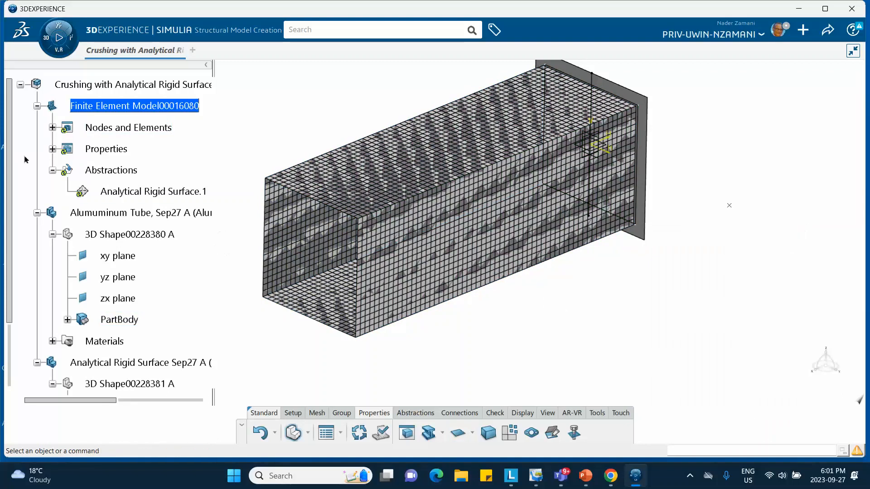
pyautogui.click(52, 149)
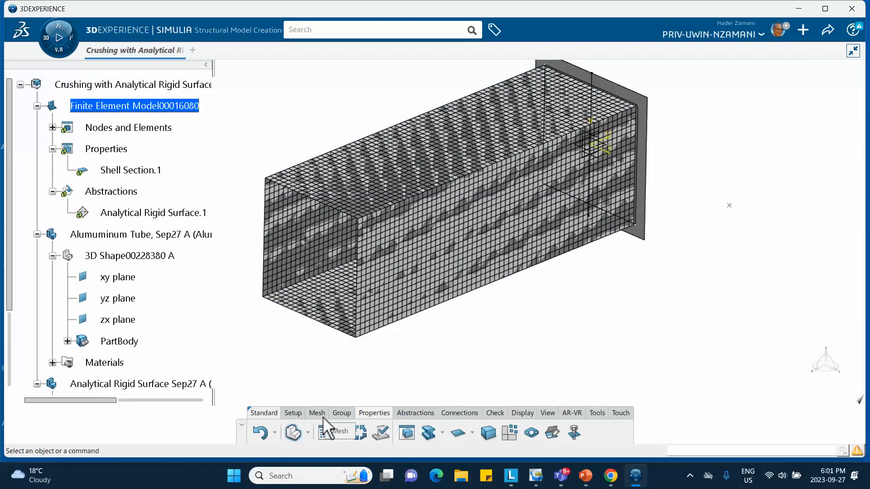
# Switch to the PowerPoint deck to check the slide on the lumped mass at the reference point, and return to the 3DEXPERIENCE model.
pyautogui.click(415, 413)
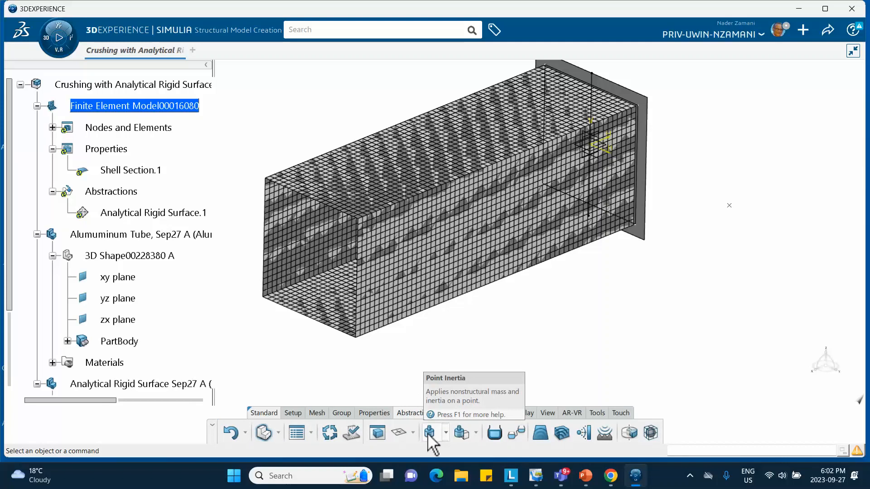
pyautogui.click(626, 277)
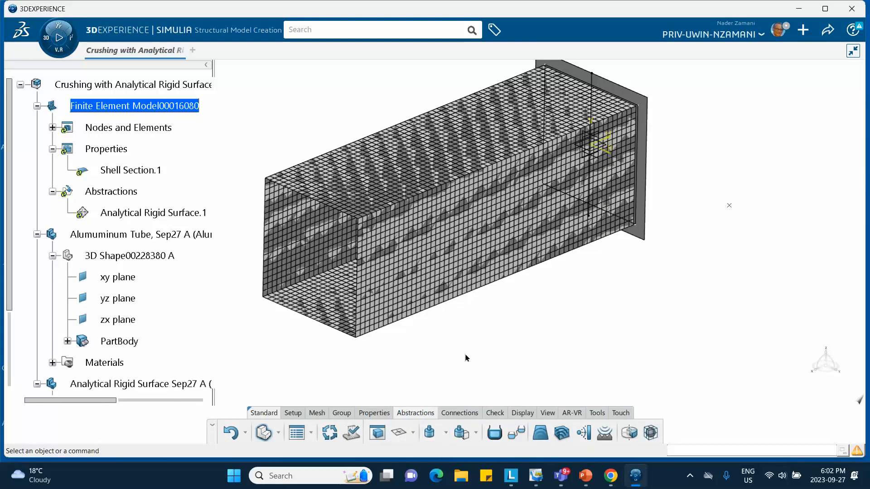
pyautogui.moveTo(587, 479)
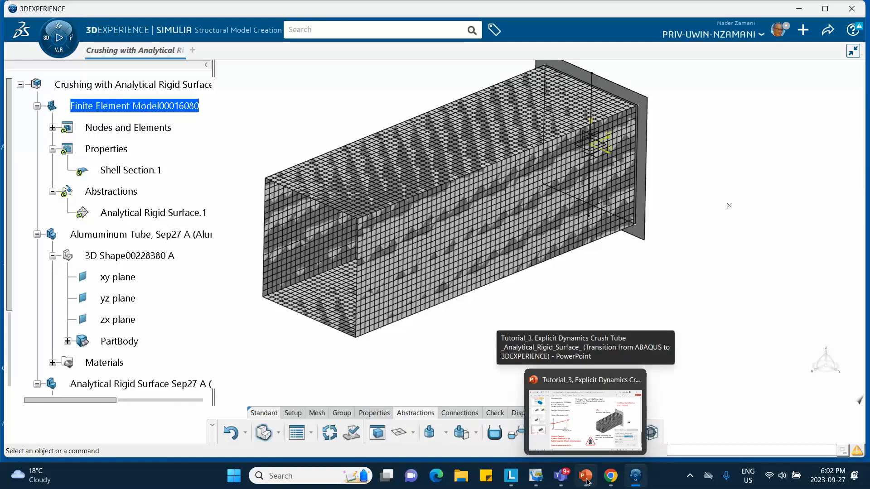
pyautogui.click(586, 479)
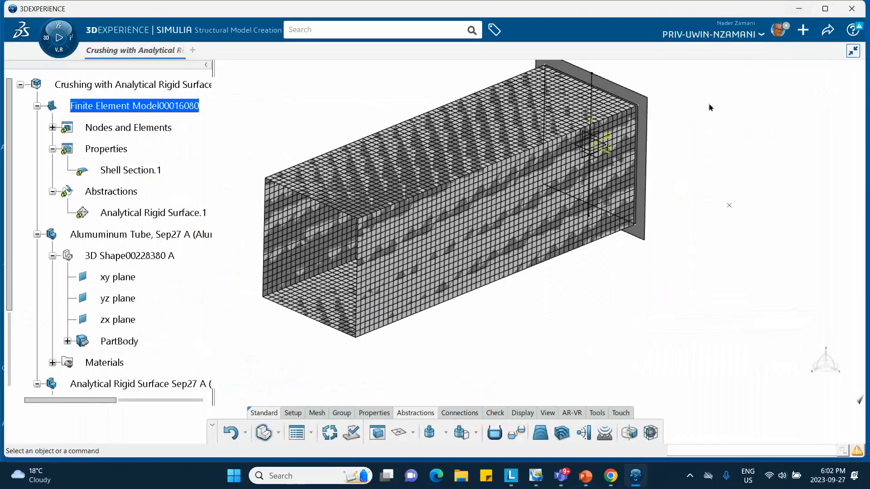
pyautogui.click(801, 13)
# Create a point inertia on the rigid surface's reference point with a mass of 0.0135 T, rechecking the mass in the PowerPoint slide.
pyautogui.click(429, 434)
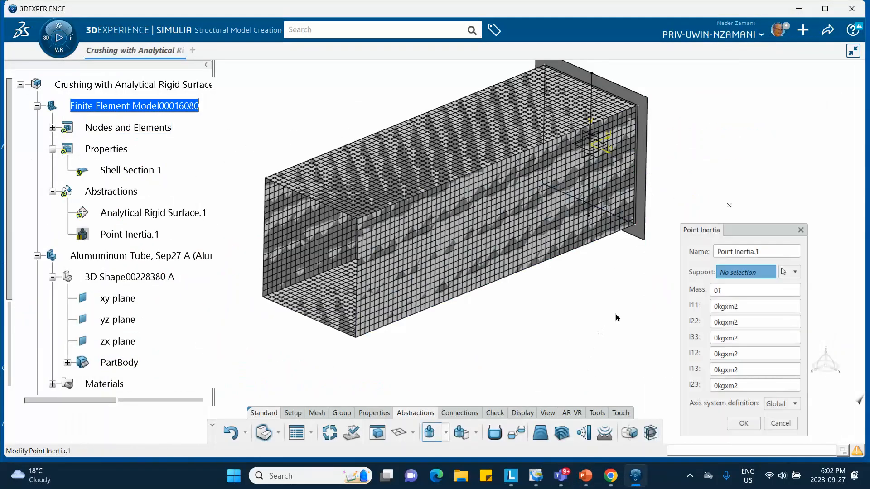
pyautogui.click(729, 206)
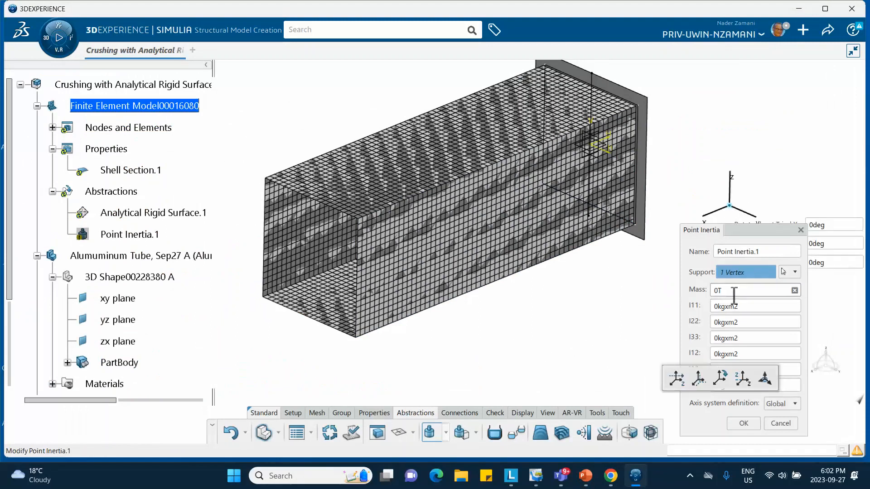
pyautogui.moveTo(730, 292); pyautogui.dragTo(706, 289)
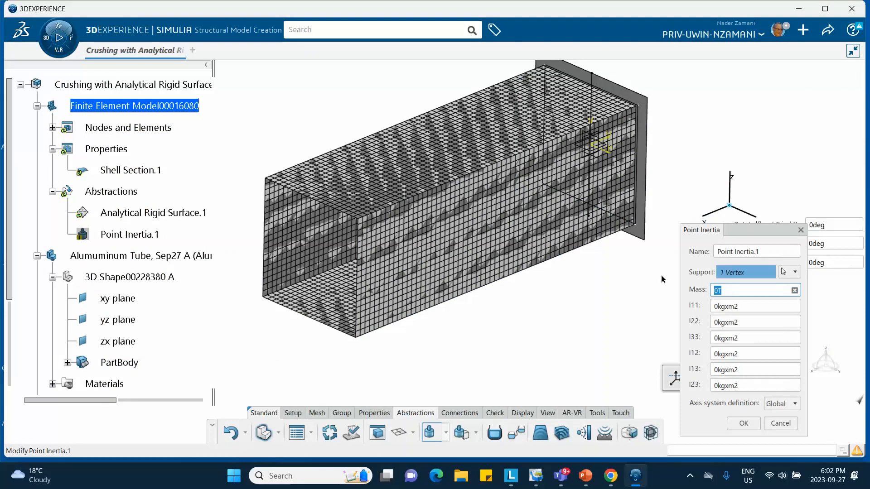
pyautogui.write('0135')
pyautogui.click(586, 475)
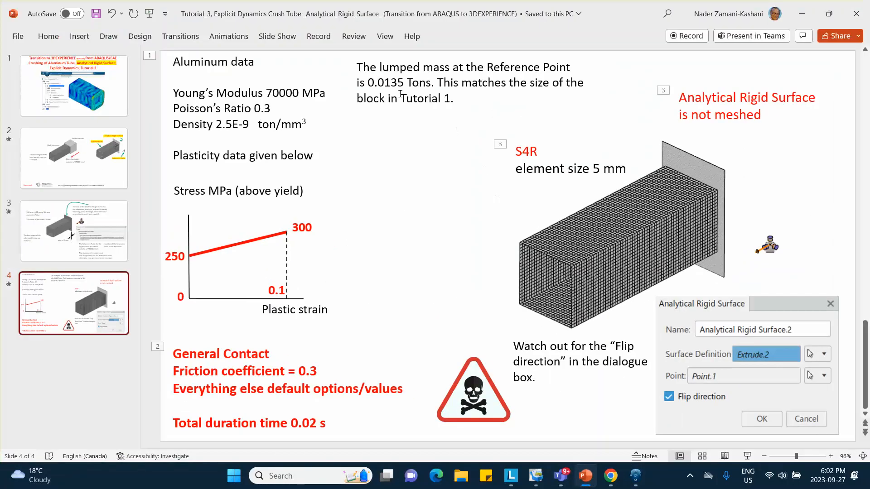
pyautogui.click(802, 13)
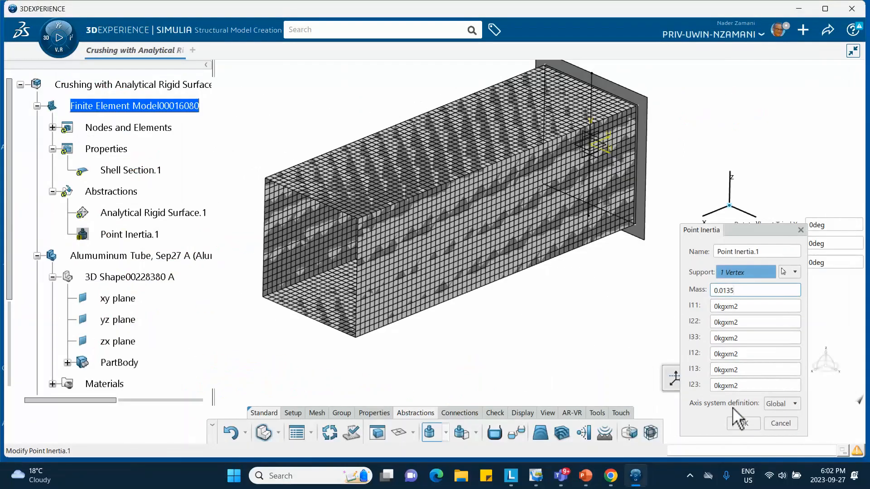
pyautogui.click(738, 423)
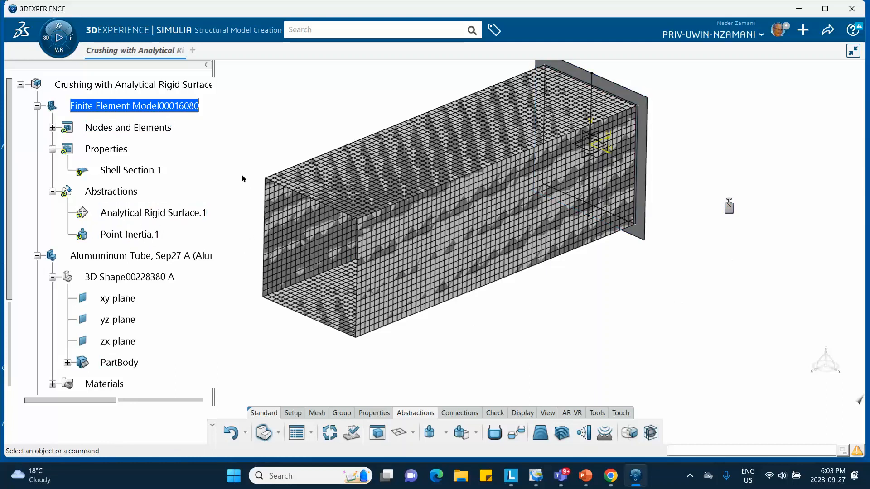
# Save the model and expand Nodes and Elements in the tree to review the finite element model's contents.
pyautogui.click(828, 31)
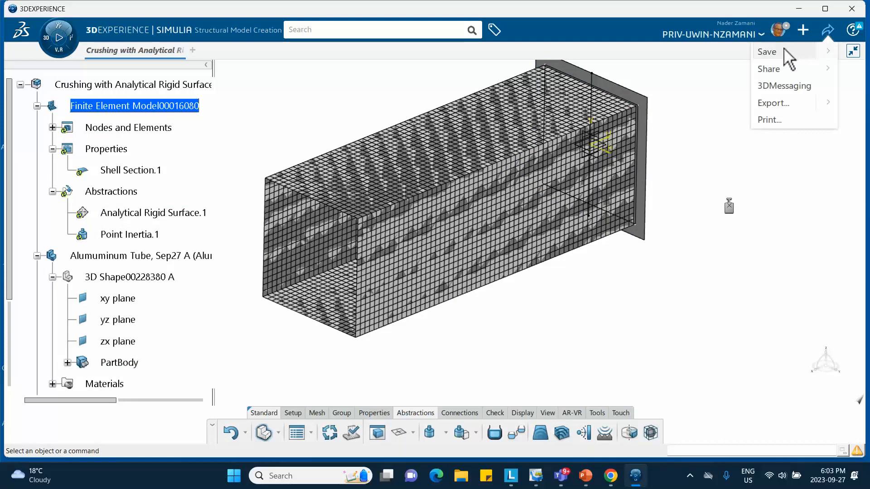
pyautogui.click(778, 55)
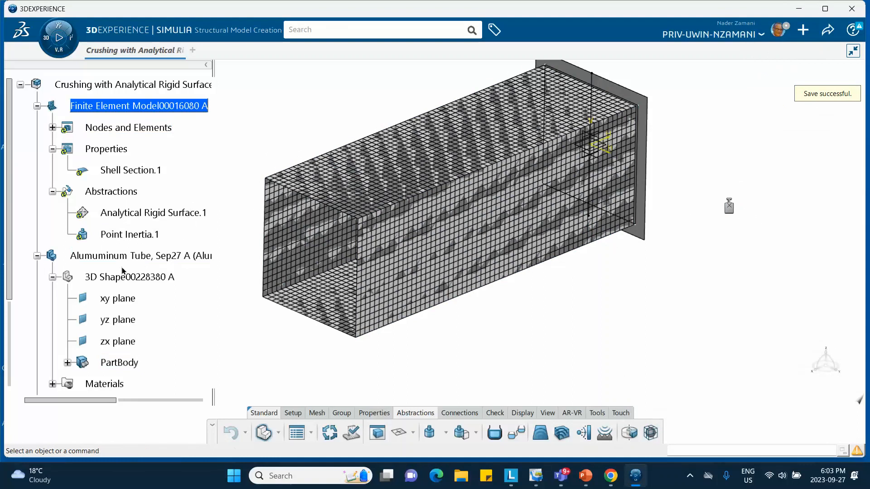
pyautogui.scroll(-4, 136, 253)
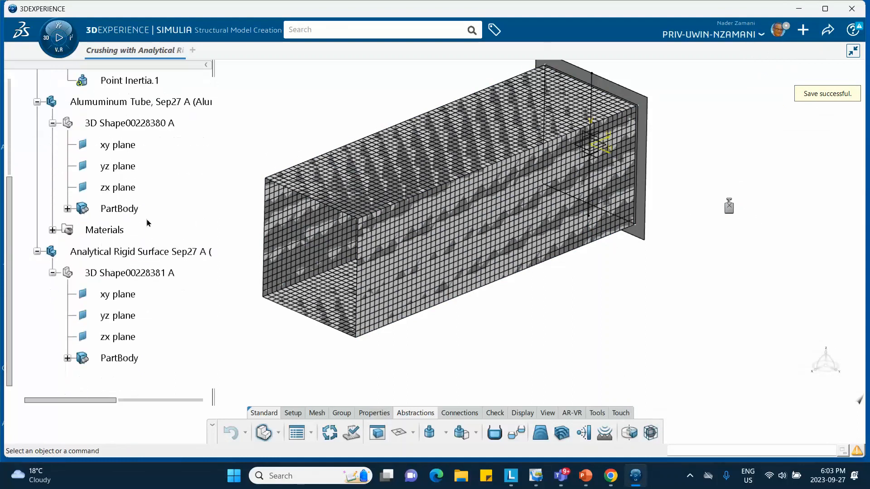
pyautogui.scroll(5, 147, 222)
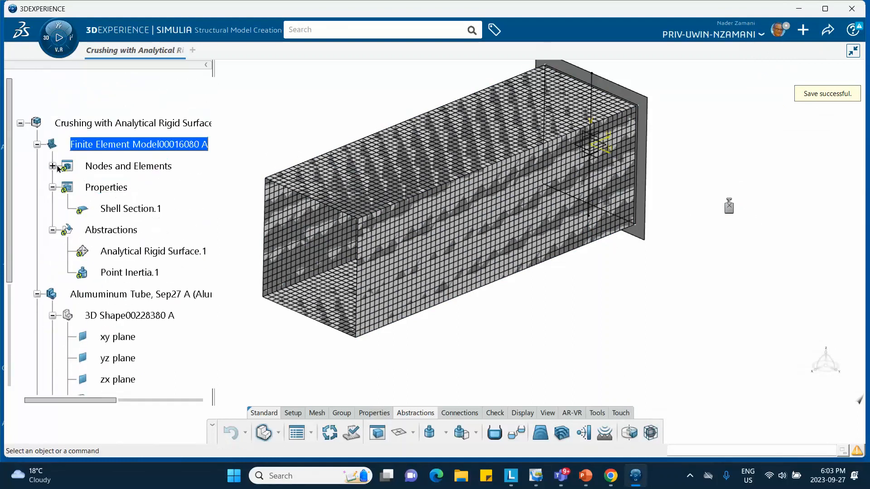
pyautogui.click(53, 167)
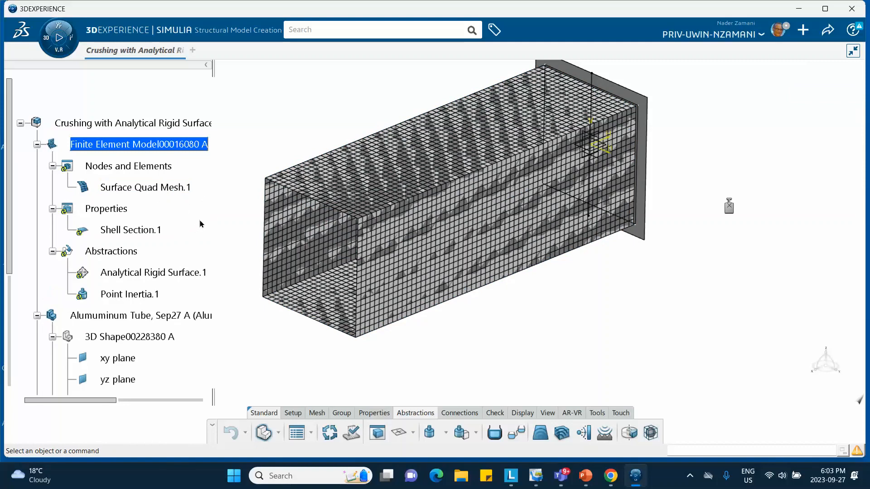
pyautogui.scroll(-1, 202, 224)
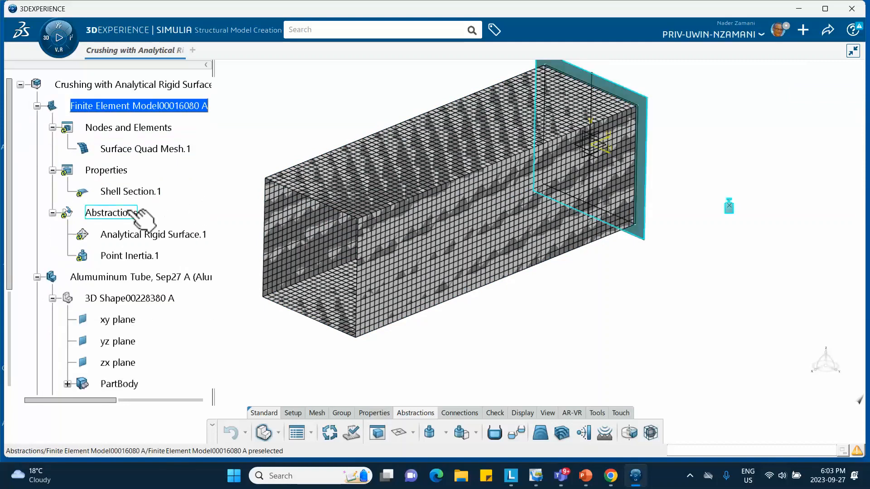
pyautogui.moveTo(189, 198); pyautogui.dragTo(194, 217, button='middle')
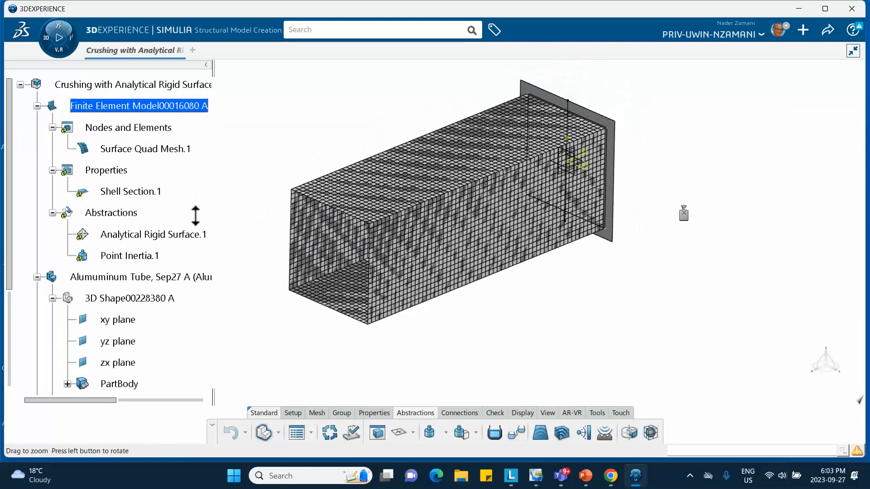
# Switch to Mechanical Scenario Creation and initialize a Structural physics simulation that uses the existing finite element model.
pyautogui.click(54, 43)
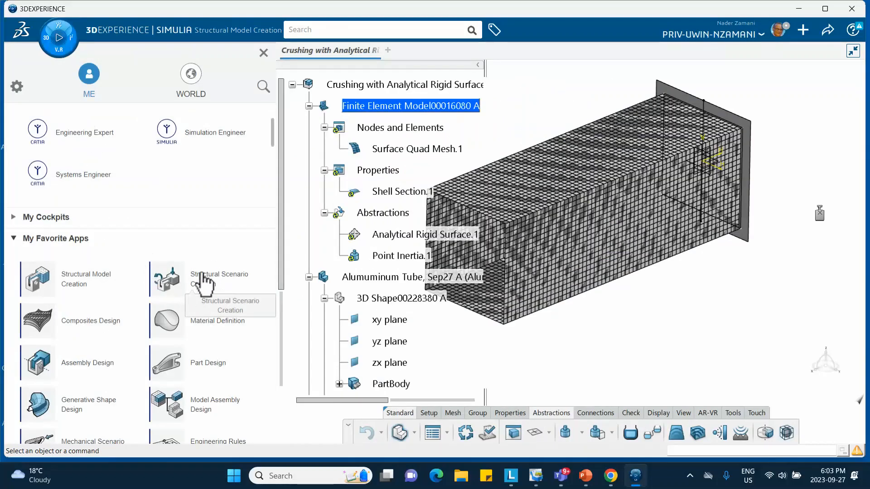
pyautogui.scroll(-1, 116, 322)
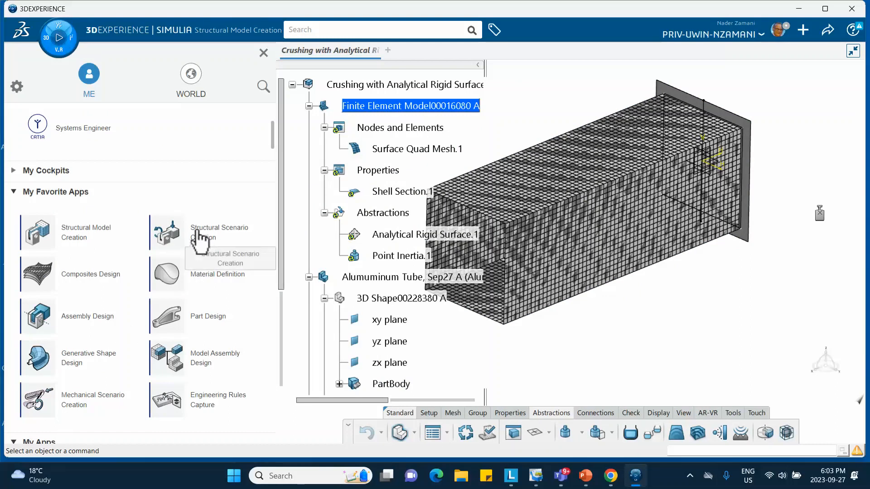
pyautogui.click(70, 410)
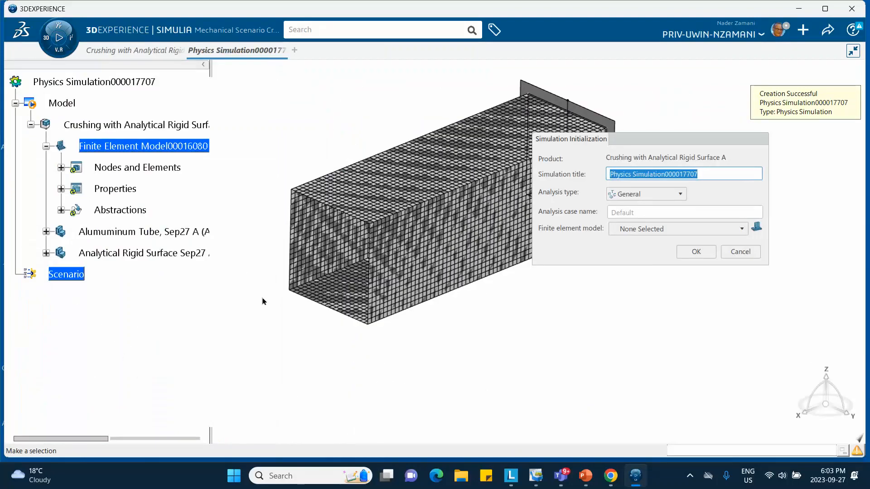
pyautogui.click(679, 194)
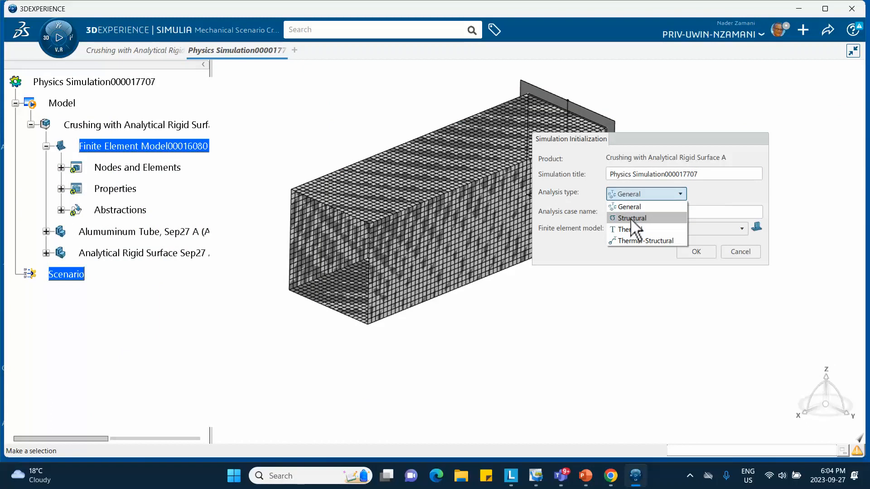
pyautogui.click(630, 218)
pyautogui.click(742, 228)
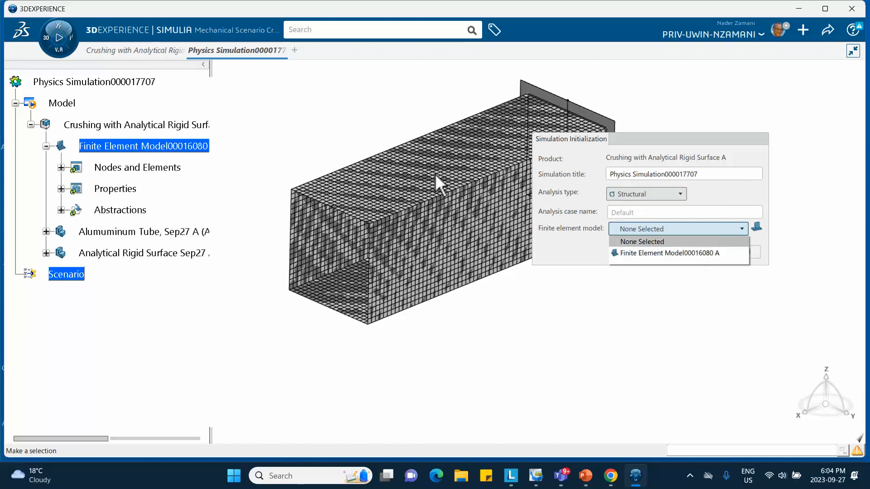
pyautogui.click(688, 255)
pyautogui.click(694, 248)
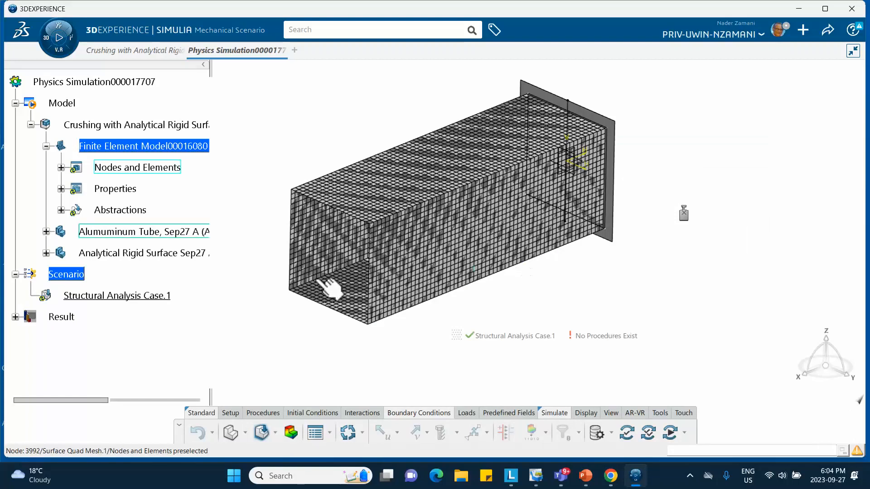
# Look through the simulation tree and expand the aluminum tube part under the model.
pyautogui.scroll(-3, 177, 290)
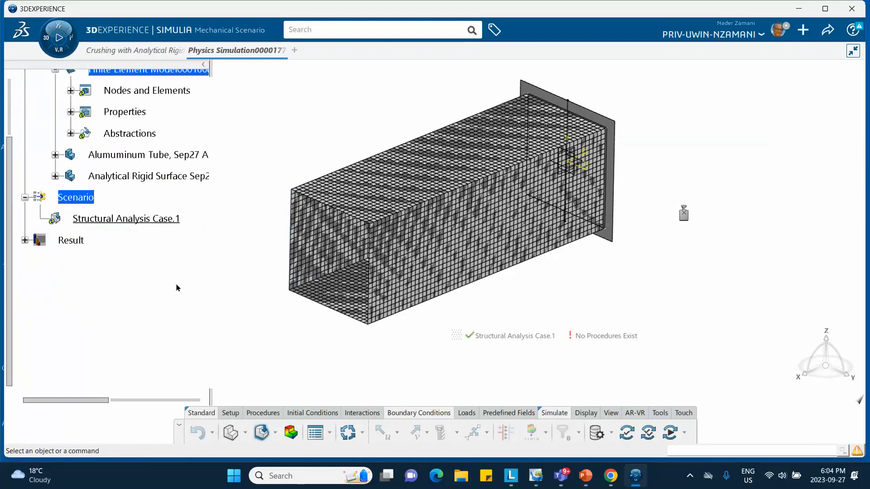
pyautogui.scroll(3, 177, 288)
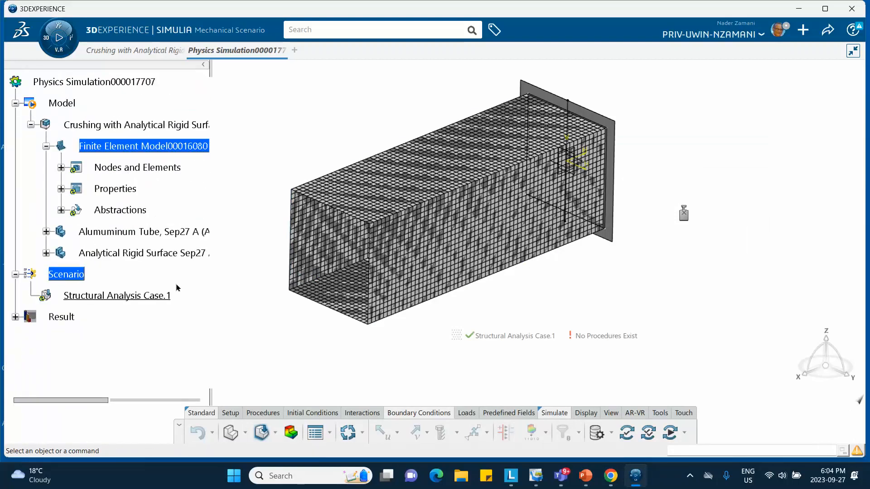
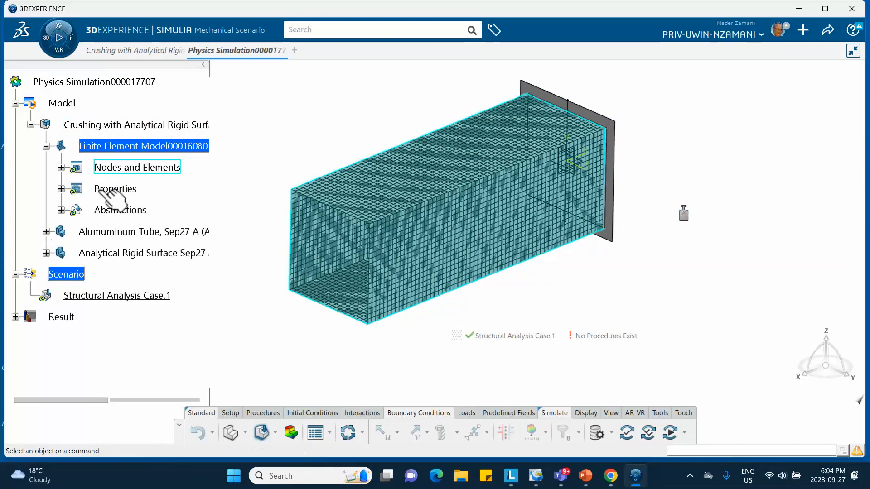
pyautogui.click(47, 232)
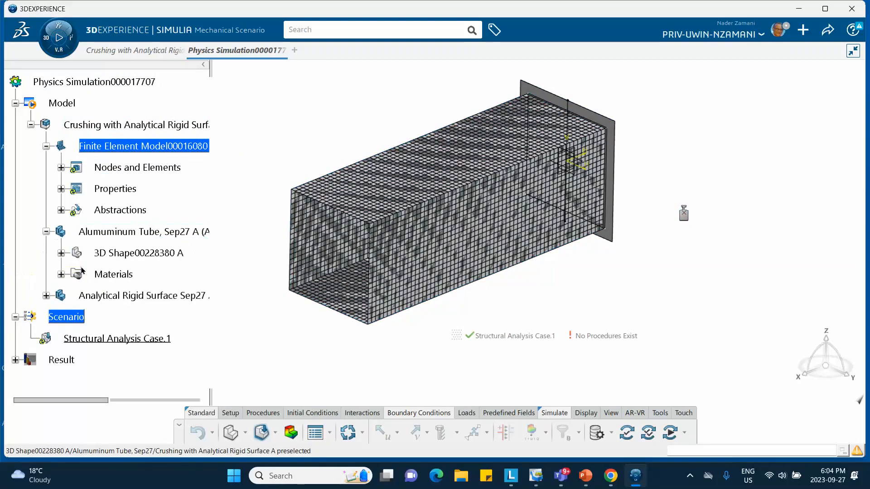
# Add an explicit dynamic step to the structural analysis case with a step time of 0.02 s.
pyautogui.click(46, 232)
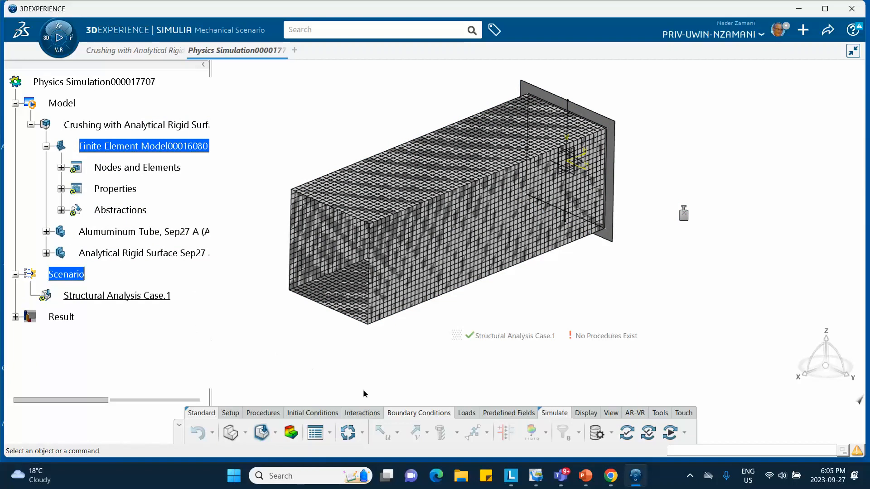
pyautogui.click(264, 413)
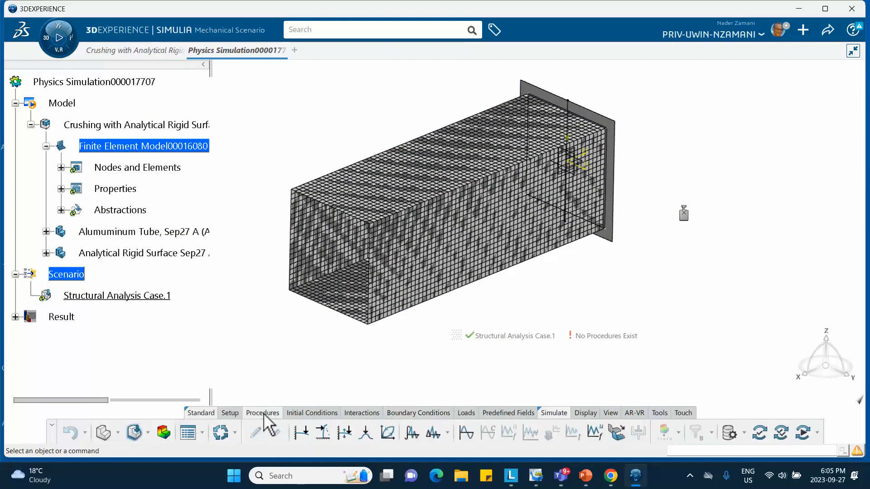
pyautogui.click(432, 434)
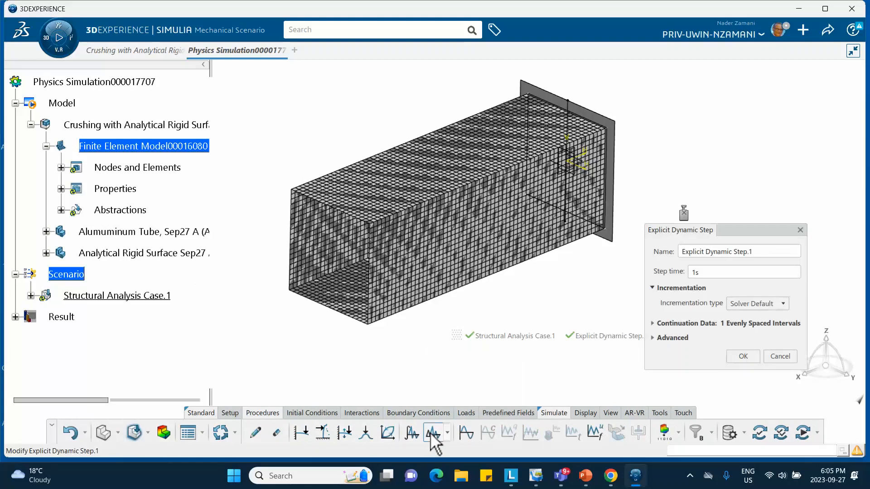
pyautogui.doubleClick(714, 272)
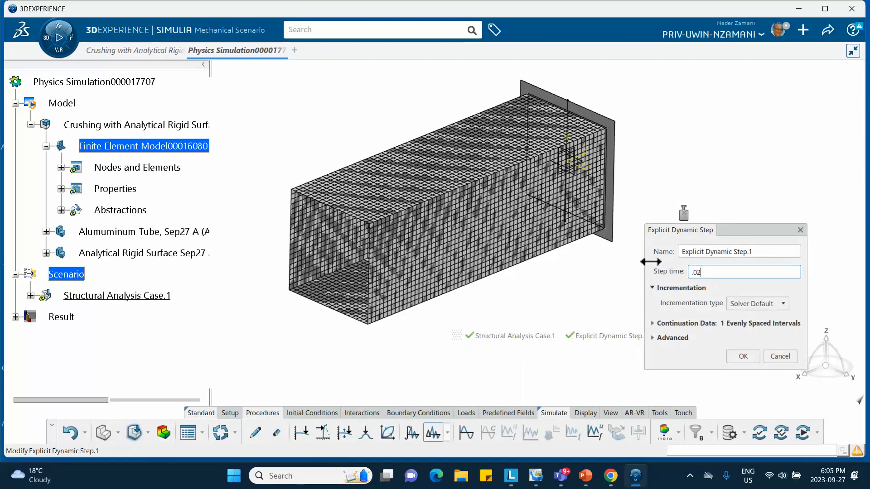
pyautogui.click(739, 357)
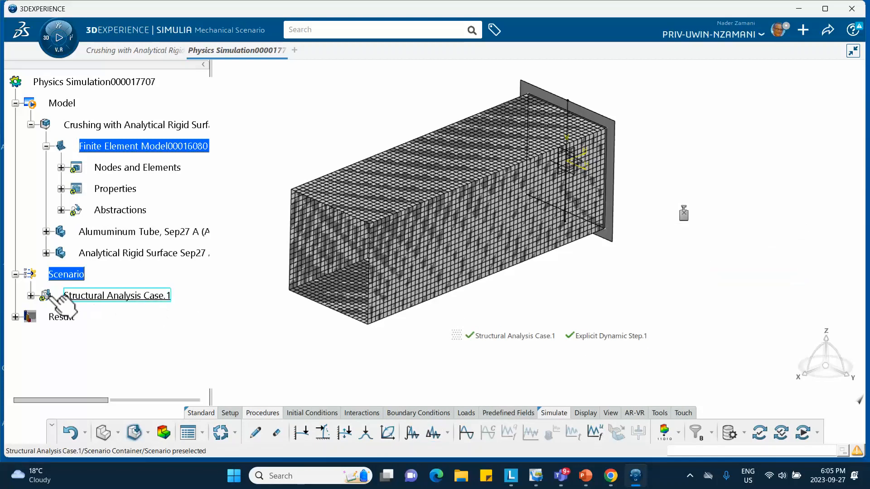
# Set the linear quadrilateral shell formulation in the global element type assignment to S4R.
pyautogui.click(30, 297)
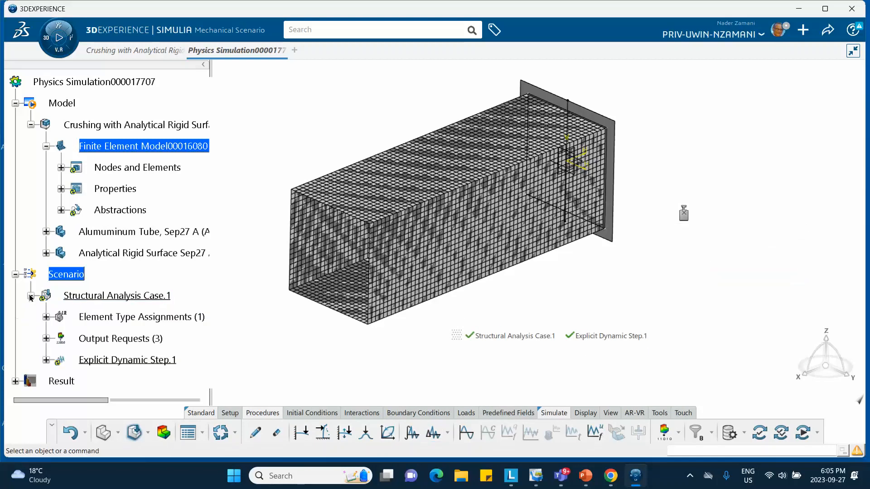
pyautogui.click(46, 317)
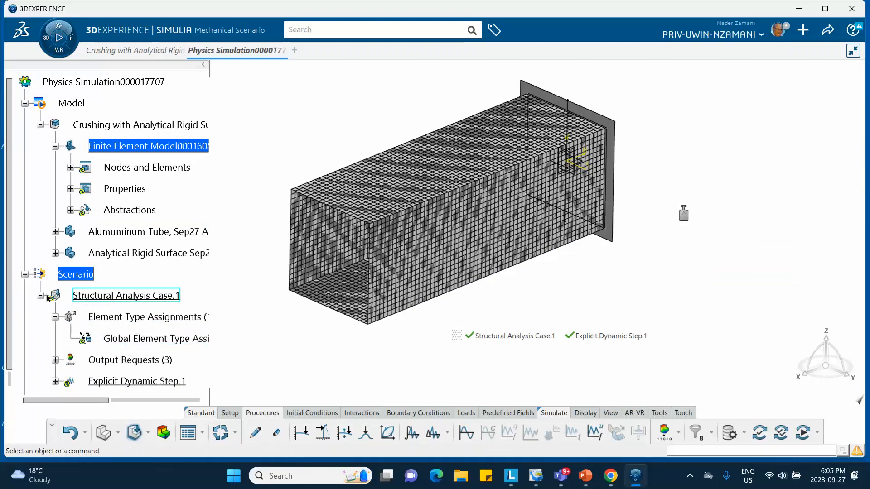
pyautogui.click(133, 340)
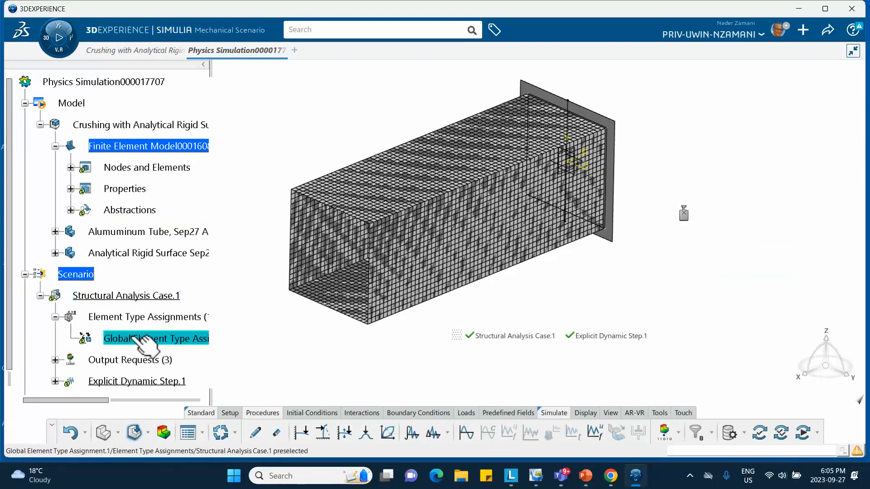
pyautogui.doubleClick(136, 339)
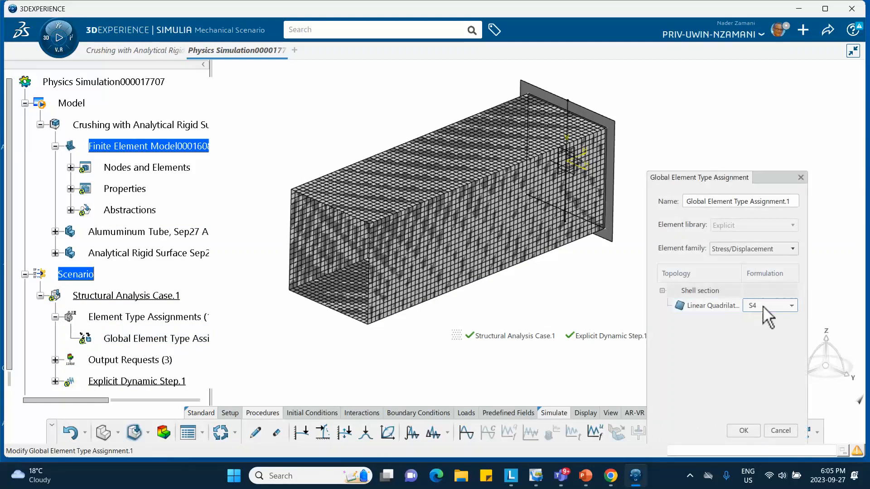
pyautogui.click(791, 307)
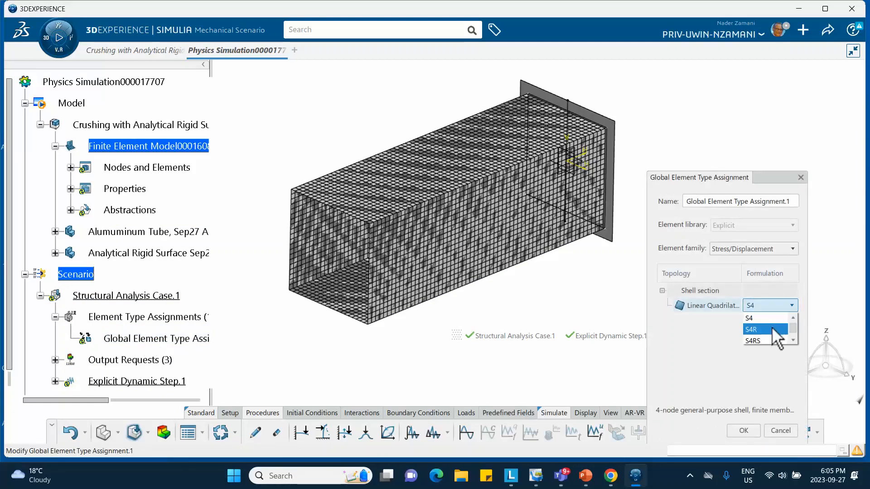
pyautogui.click(776, 331)
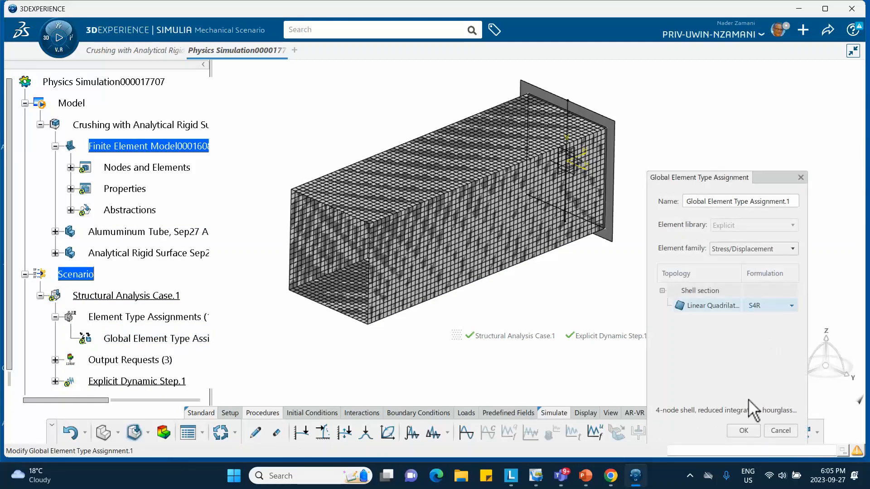
pyautogui.click(743, 430)
pyautogui.scroll(-2, 202, 217)
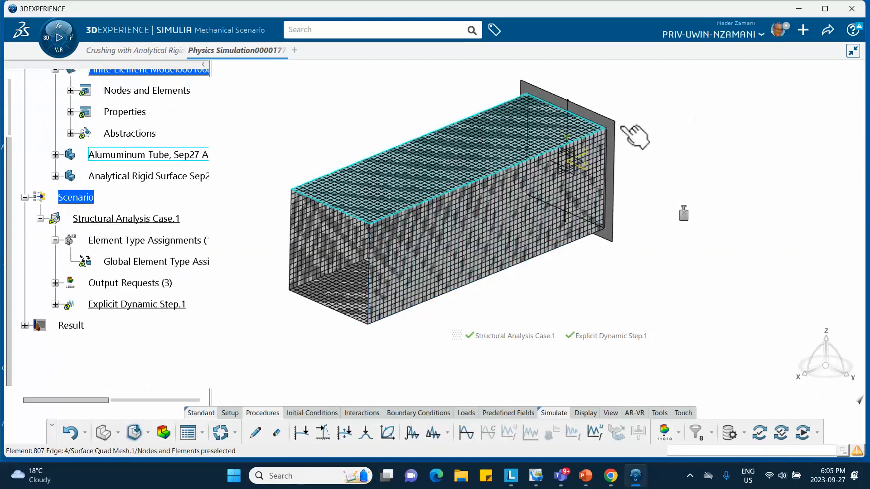
# Hide the FE models with the Visibility Manager so only the tube and rigid surface geometry is displayed.
pyautogui.rightClick(716, 109)
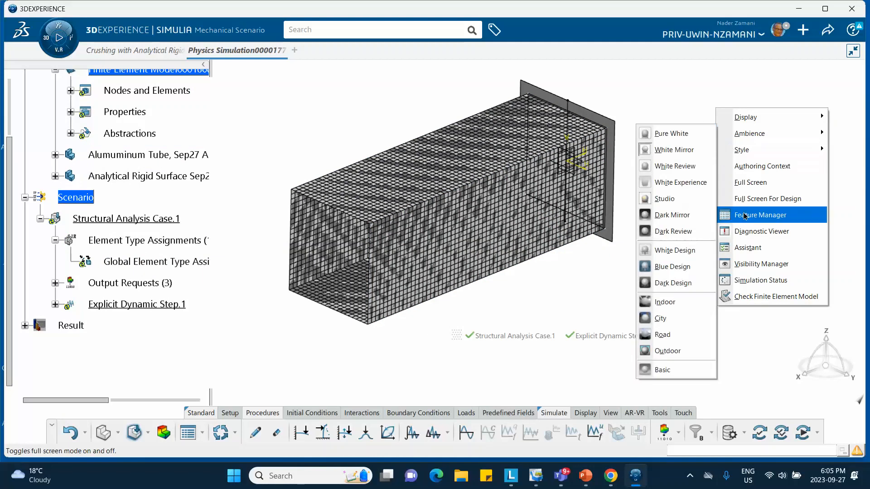
pyautogui.click(761, 263)
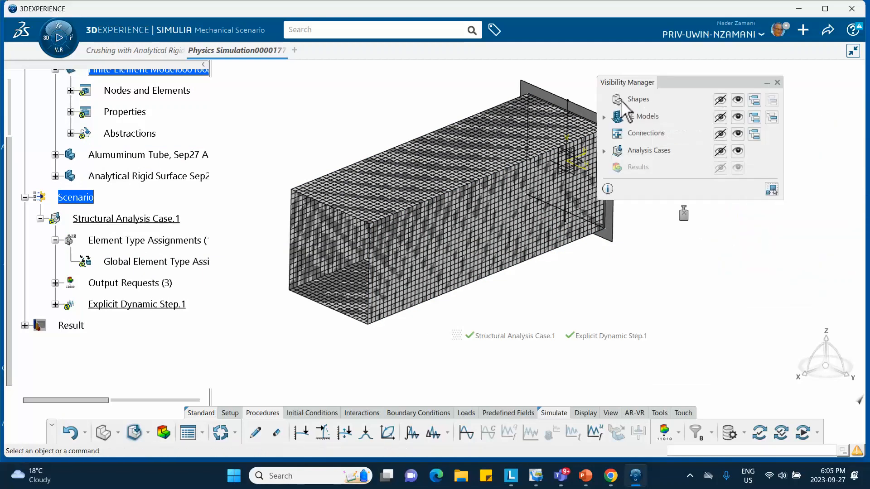
pyautogui.click(719, 118)
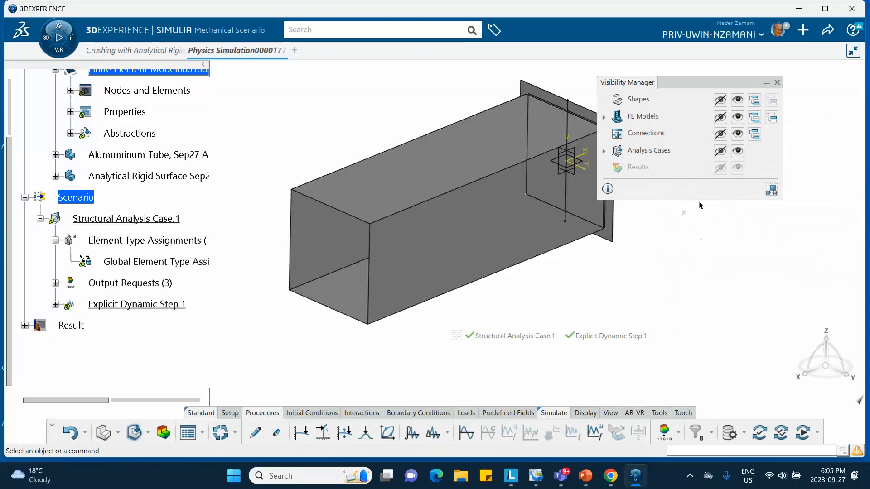
pyautogui.click(776, 83)
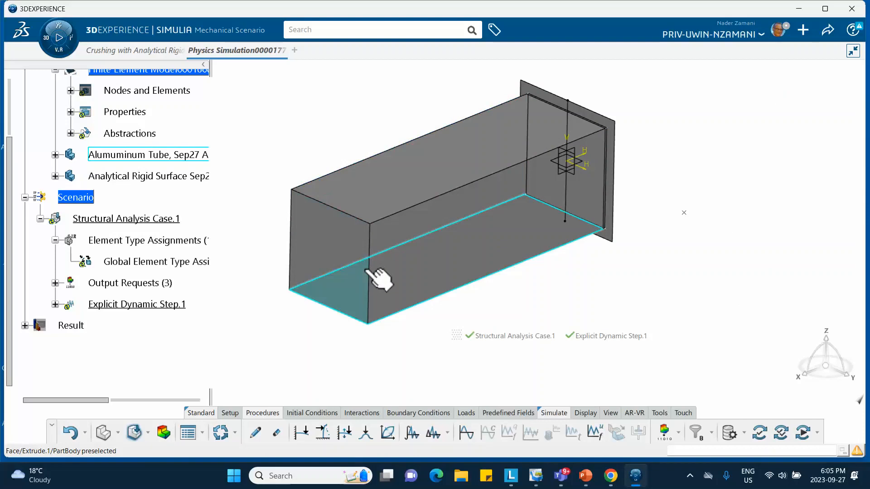
# Clamp the four edges at the tube's open end, opposite the rigid surface.
pyautogui.click(413, 414)
pyautogui.click(397, 433)
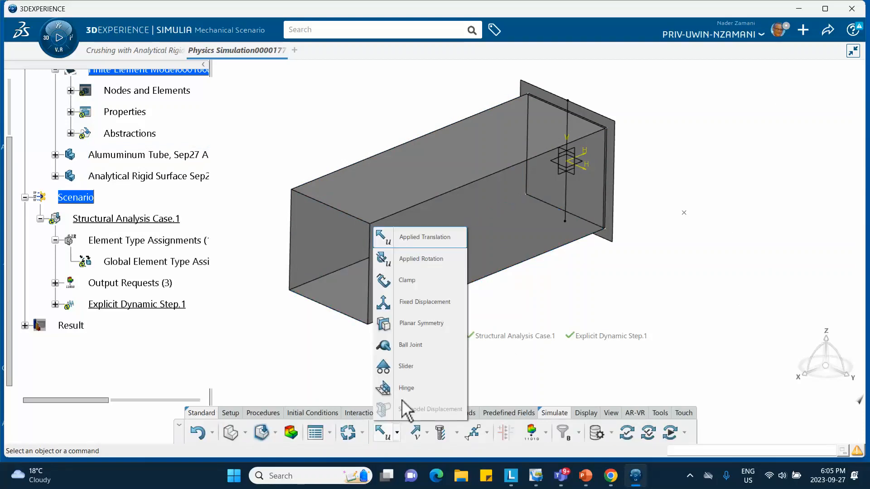
pyautogui.click(383, 280)
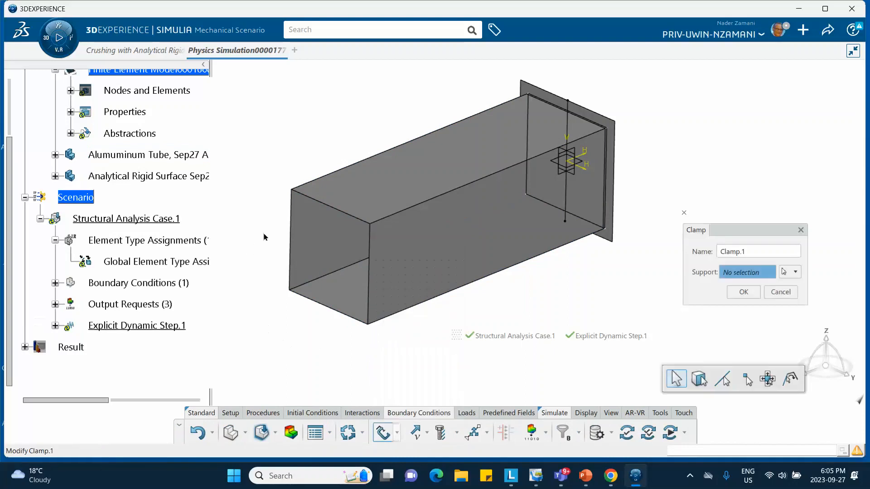
pyautogui.click(292, 235)
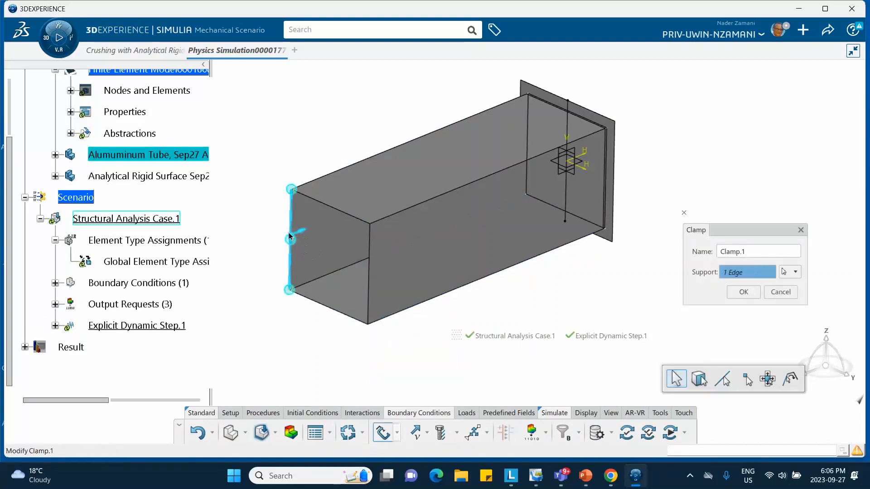
pyautogui.click(350, 217)
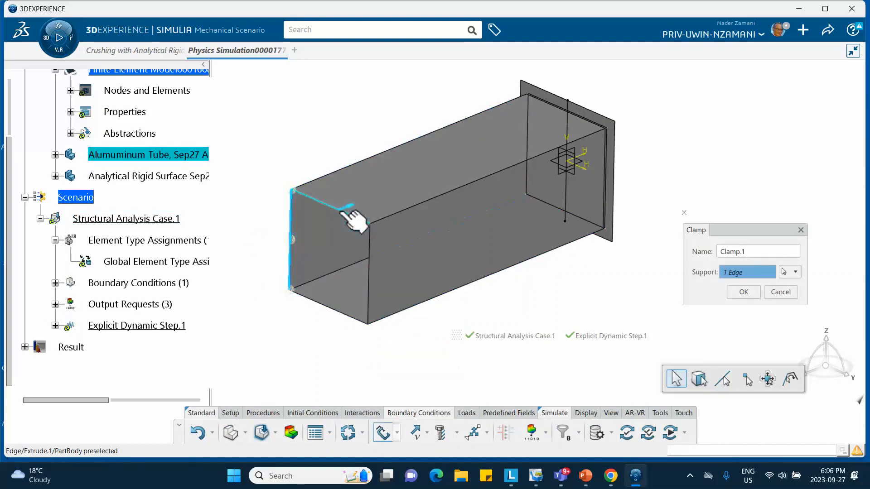
pyautogui.click(369, 274)
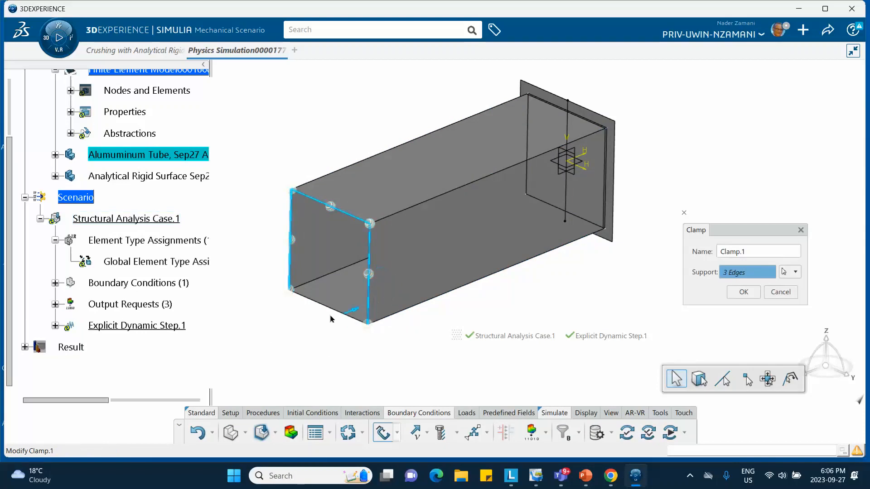
pyautogui.click(348, 313)
pyautogui.click(744, 292)
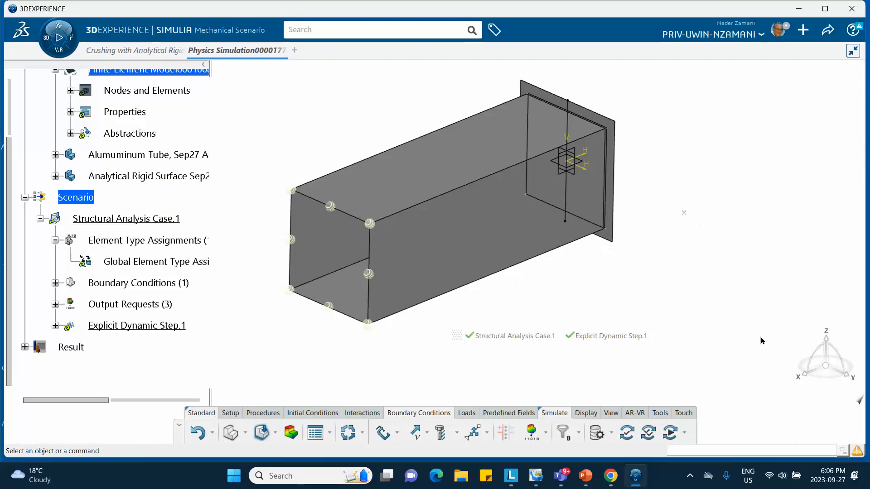
# Switch to PowerPoint and review slide 3 for the reference point's initial velocity and degree-of-freedom requirements, returning to 3DEXPERIENCE.
pyautogui.moveTo(585, 475)
pyautogui.click(620, 411)
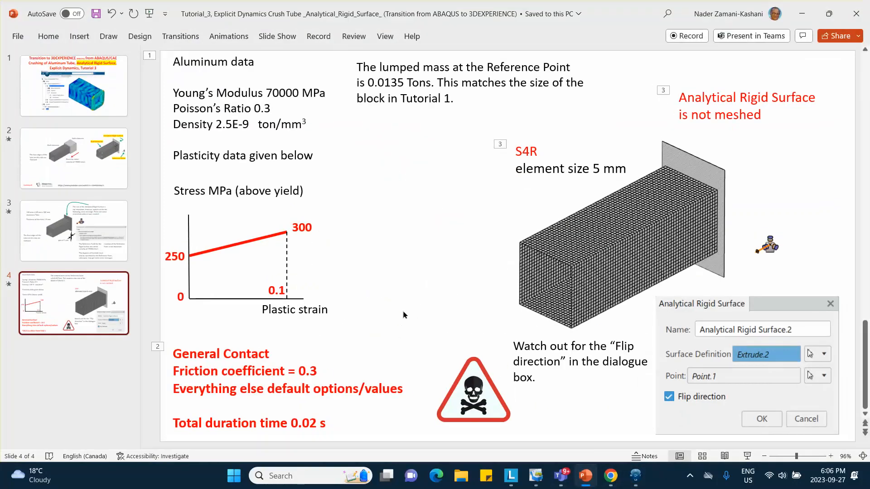
pyautogui.click(113, 243)
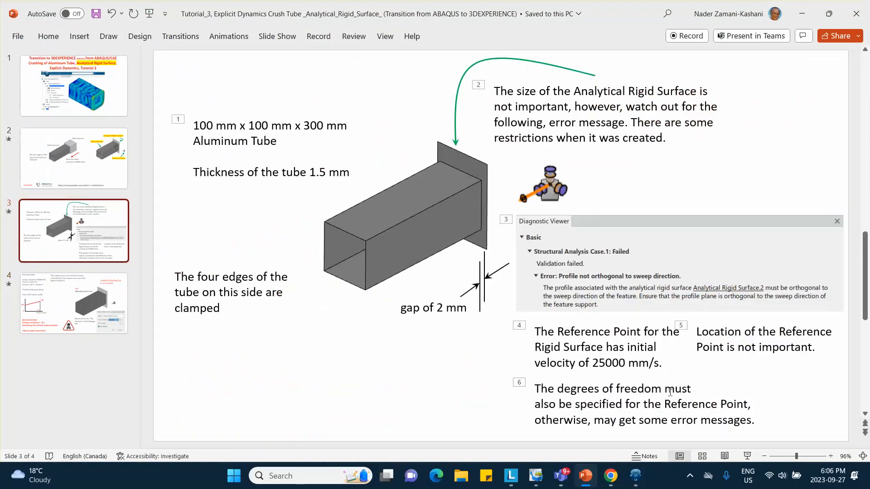
pyautogui.click(802, 14)
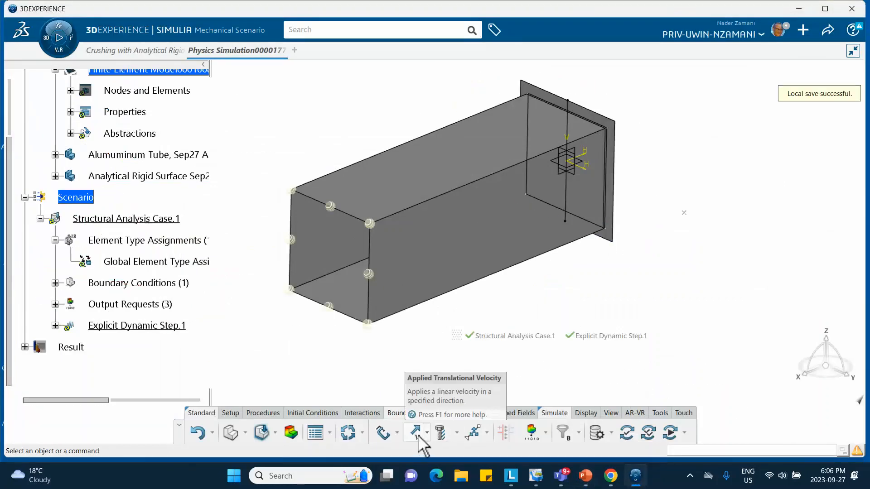
# Apply a fixed displacement to the rigid surface's reference point, restraining translation Y and Z and rotation X, Y and Z.
pyautogui.click(397, 433)
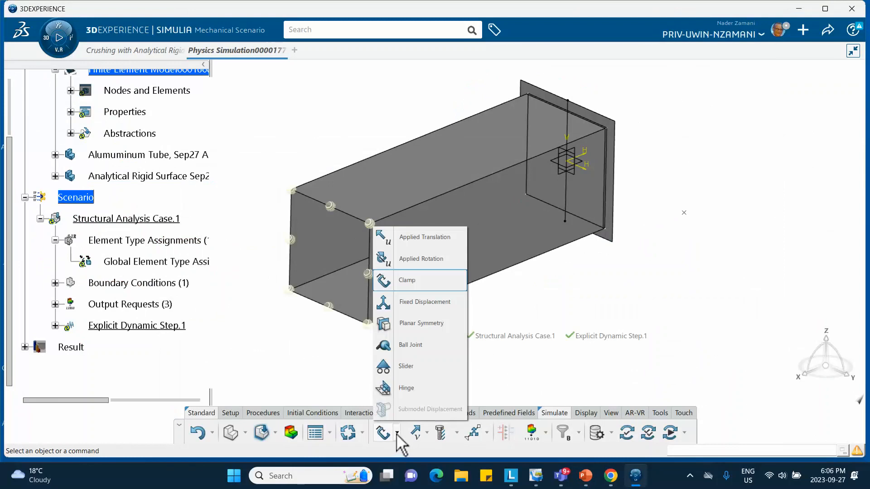
pyautogui.click(415, 303)
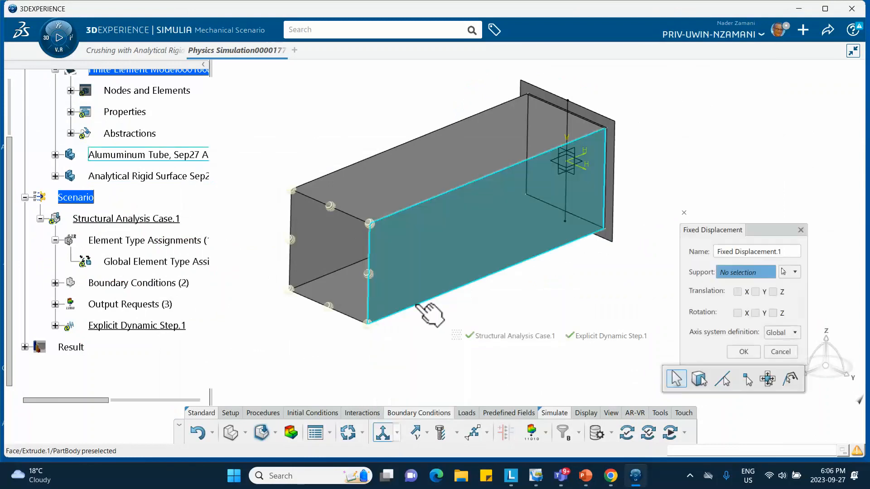
pyautogui.moveTo(784, 230); pyautogui.dragTo(804, 114)
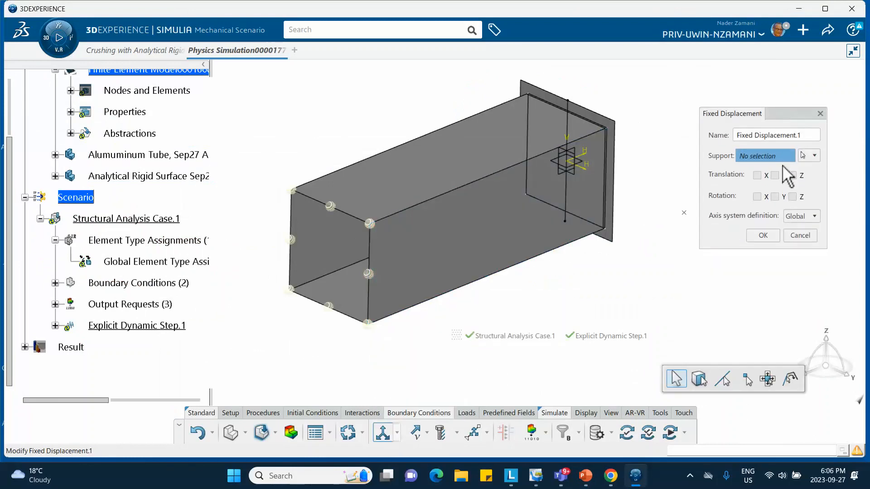
pyautogui.click(684, 213)
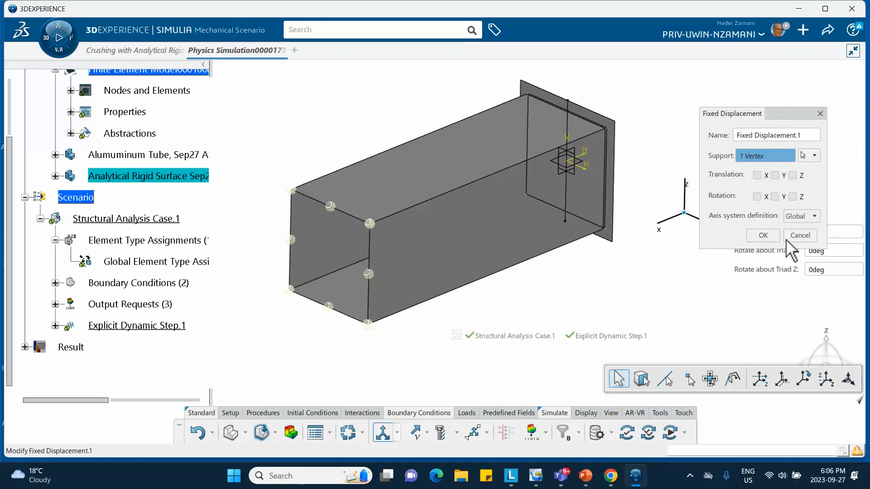
pyautogui.click(774, 176)
pyautogui.click(792, 175)
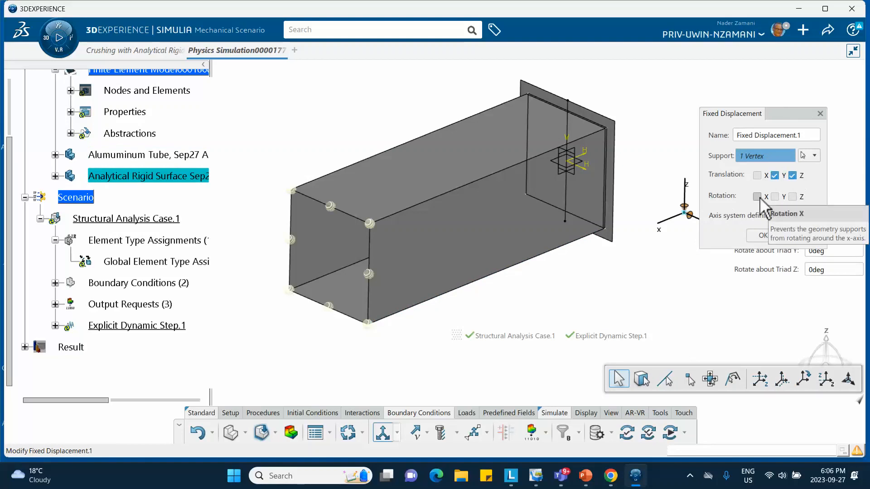
pyautogui.click(756, 197)
pyautogui.click(774, 197)
pyautogui.click(791, 196)
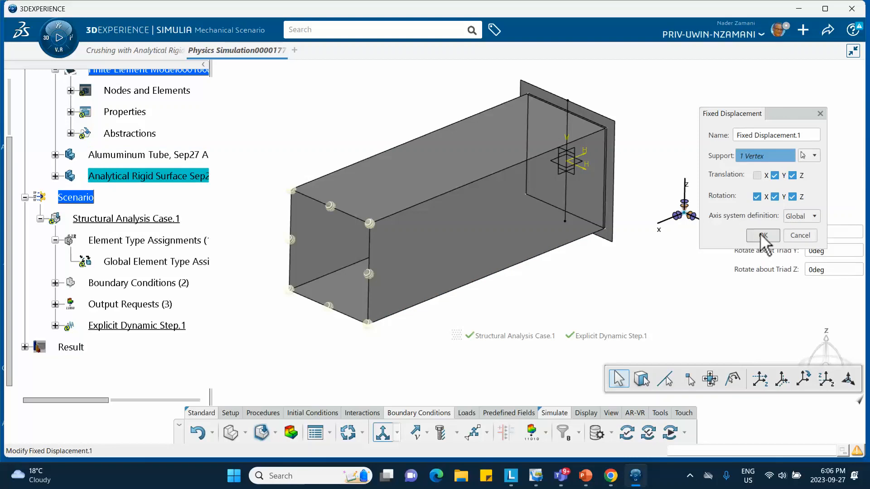
pyautogui.click(764, 236)
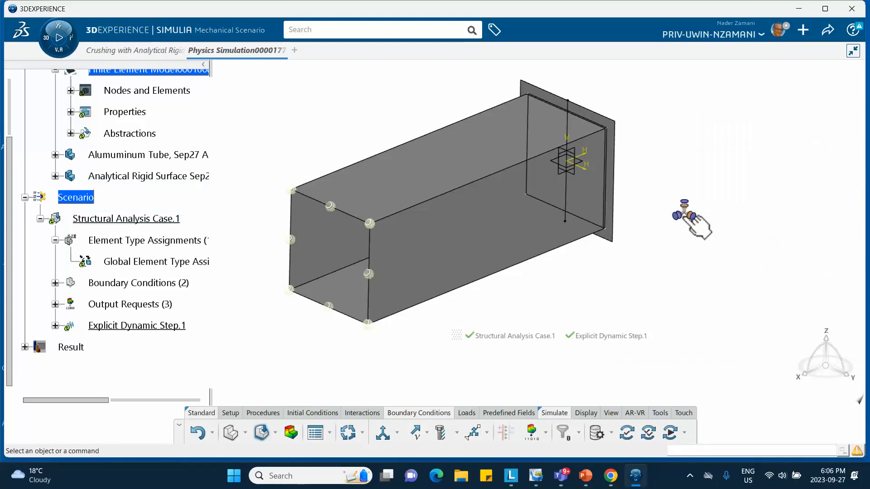
# Start an initial velocity, hide the restraint symbol covering the rigid surface's reference point and select that point as the support.
pyautogui.moveTo(682, 254)
pyautogui.keyDown('ctrl'); pyautogui.mouseDown(button='middle')
pyautogui.moveTo(686, 222)
pyautogui.moveTo(684, 253)
pyautogui.mouseUp(button='middle'); pyautogui.keyUp('ctrl')
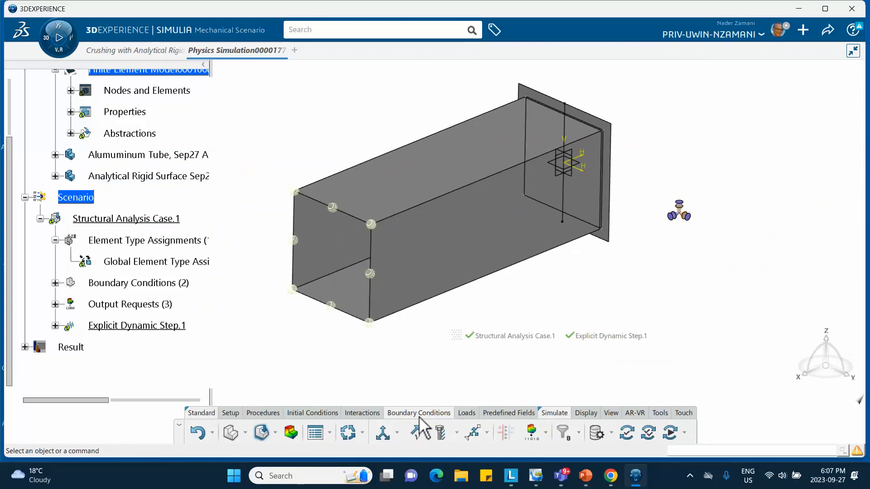
pyautogui.click(319, 413)
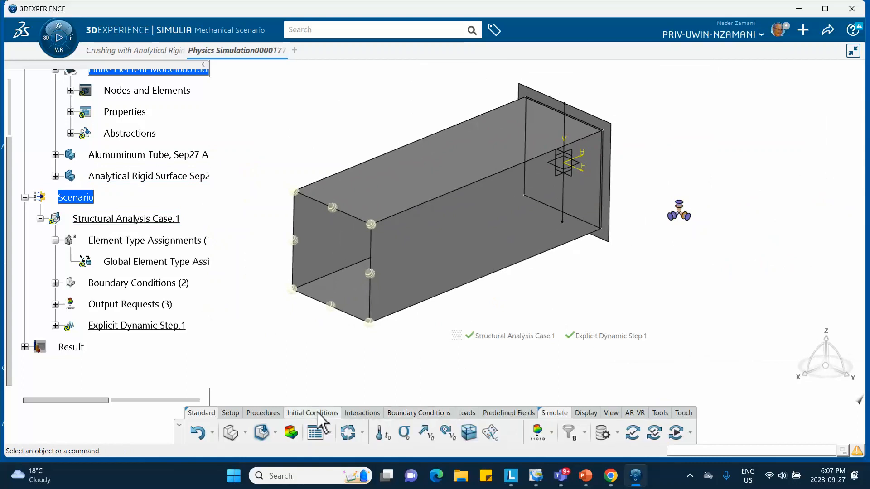
pyautogui.click(425, 432)
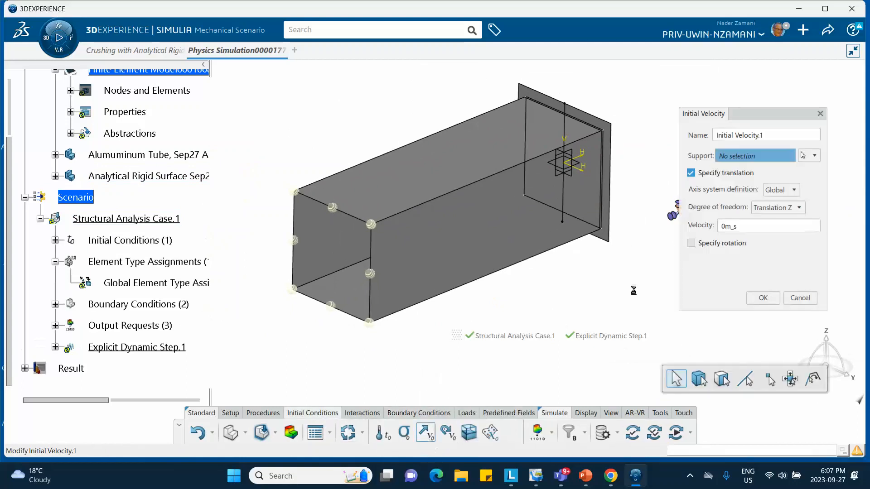
pyautogui.moveTo(625, 276); pyautogui.dragTo(586, 257, button='middle')
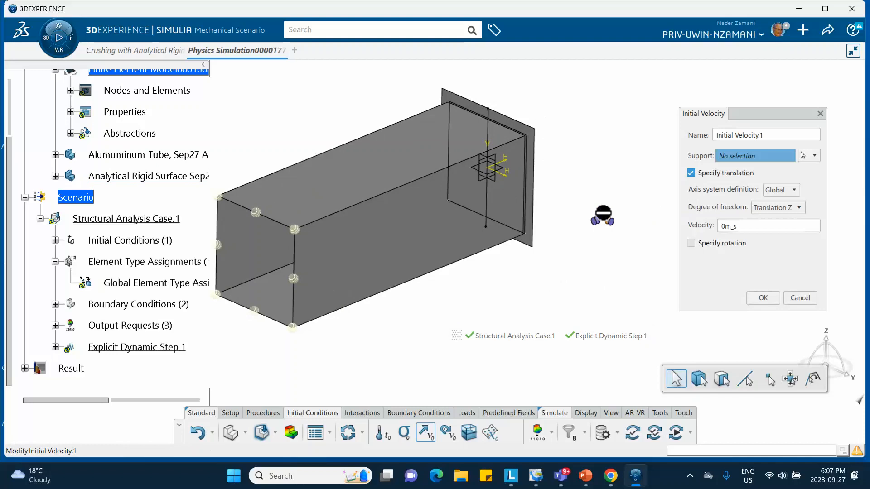
pyautogui.rightClick(598, 216)
pyautogui.click(614, 250)
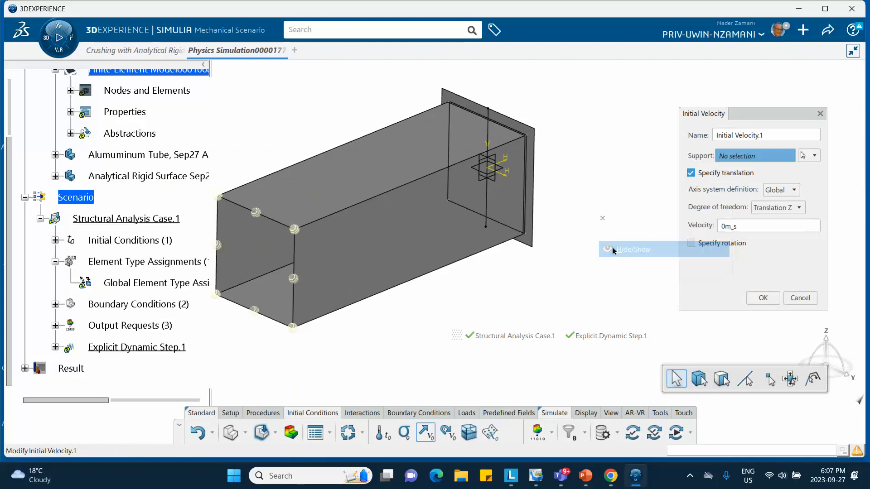
pyautogui.click(603, 220)
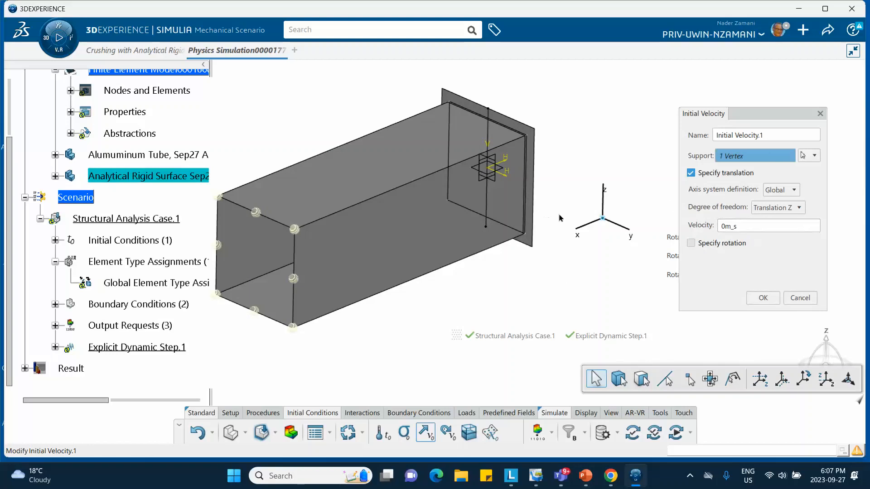
# Give the reference point an initial velocity of 25 m/s along Translation X in the global axis system.
pyautogui.click(776, 207)
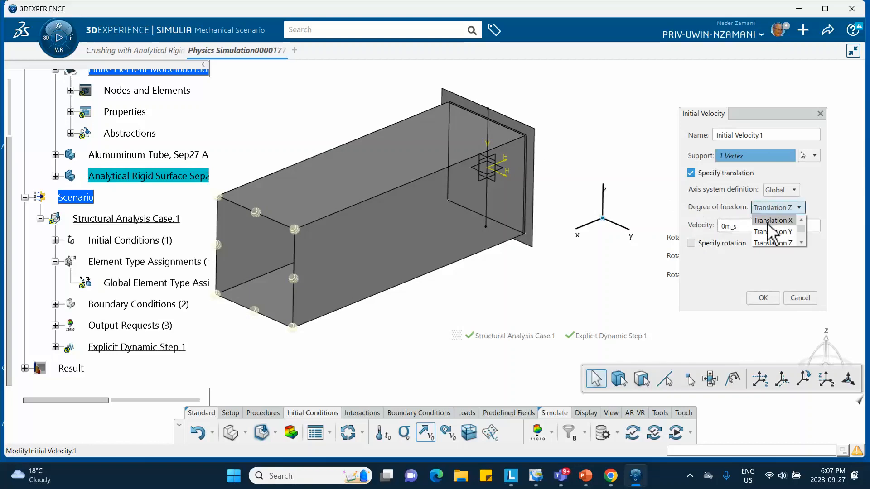
pyautogui.click(768, 222)
pyautogui.moveTo(757, 226); pyautogui.dragTo(689, 223)
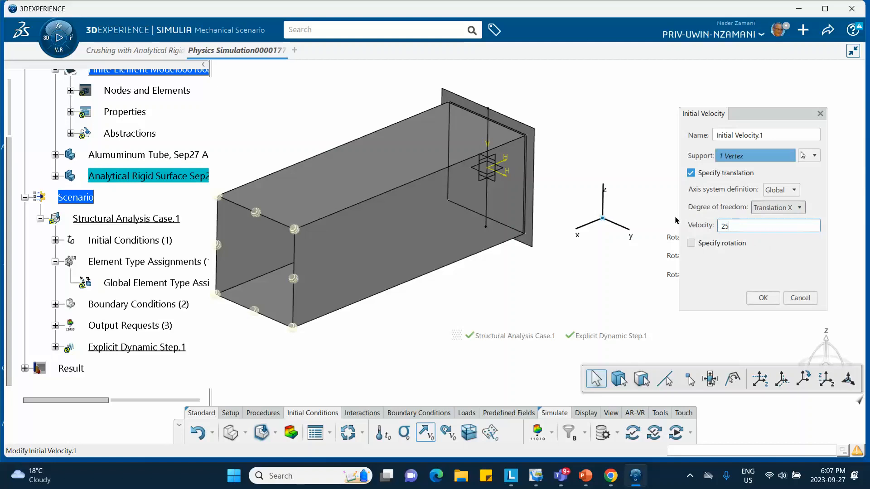
pyautogui.click(763, 298)
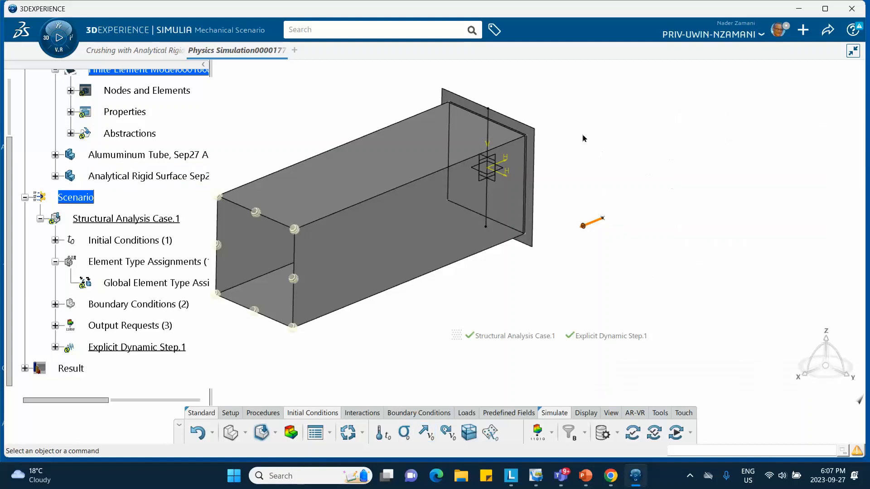
# Use the Visibility Manager to display the point inertia symbol at the reference point.
pyautogui.rightClick(664, 128)
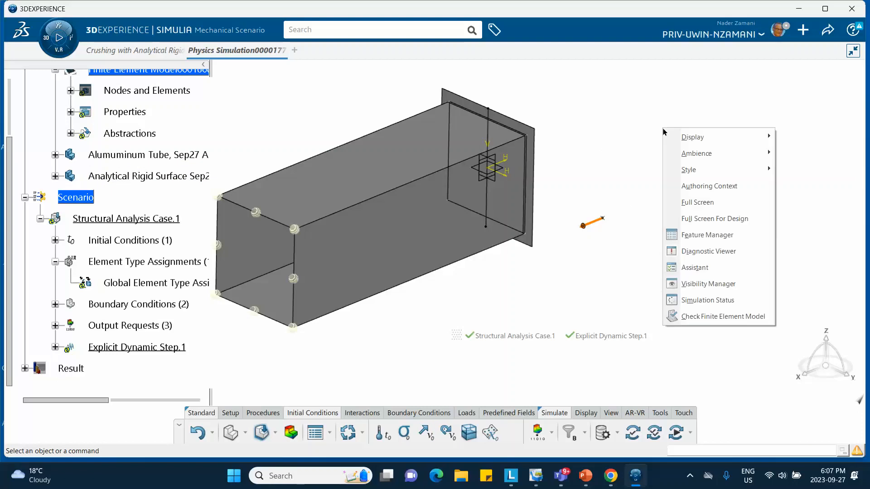
pyautogui.click(693, 284)
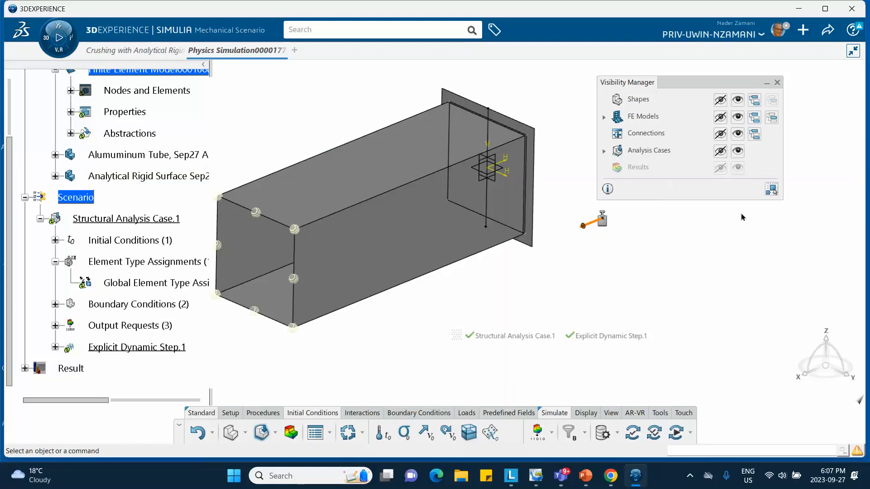
pyautogui.click(777, 82)
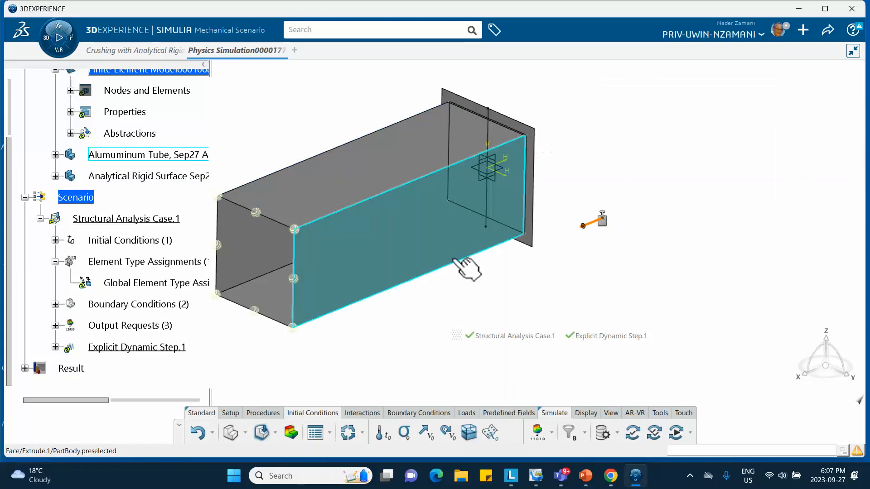
# Create a contact property named "my friction" with Coulomb friction and a friction coefficient of 0.3.
pyautogui.click(362, 413)
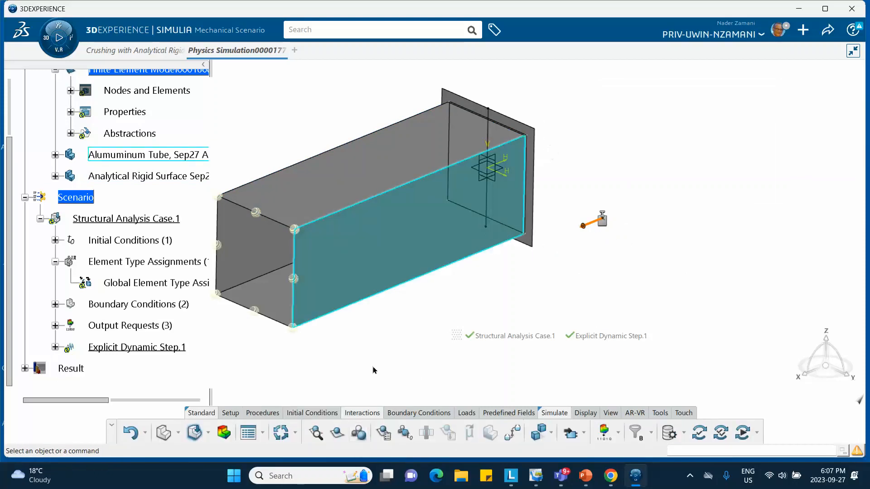
pyautogui.click(382, 436)
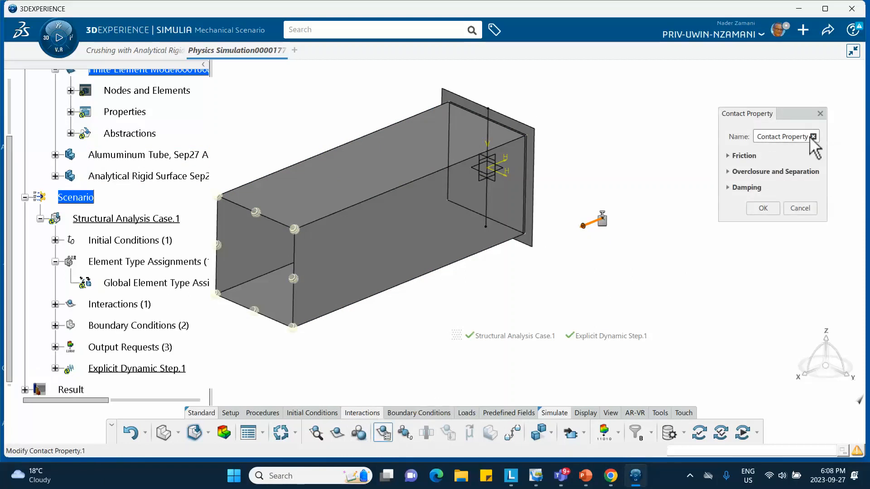
pyautogui.tripleClick(762, 138)
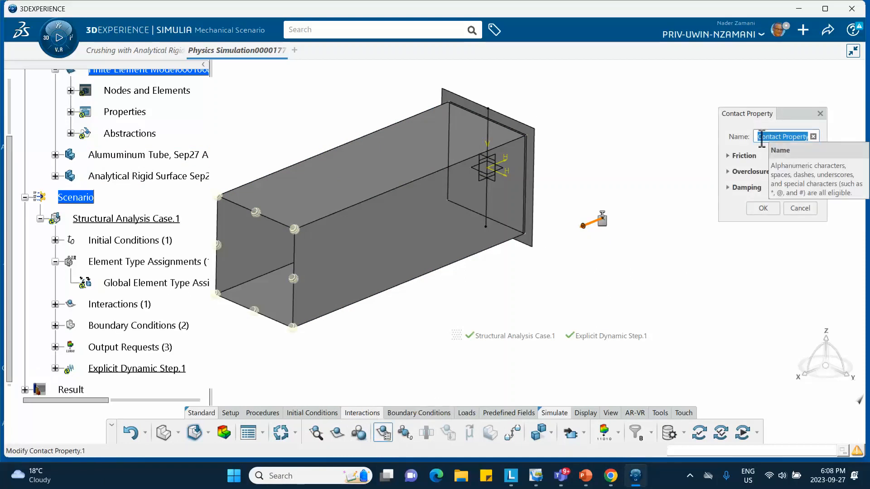
pyautogui.write('my friction')
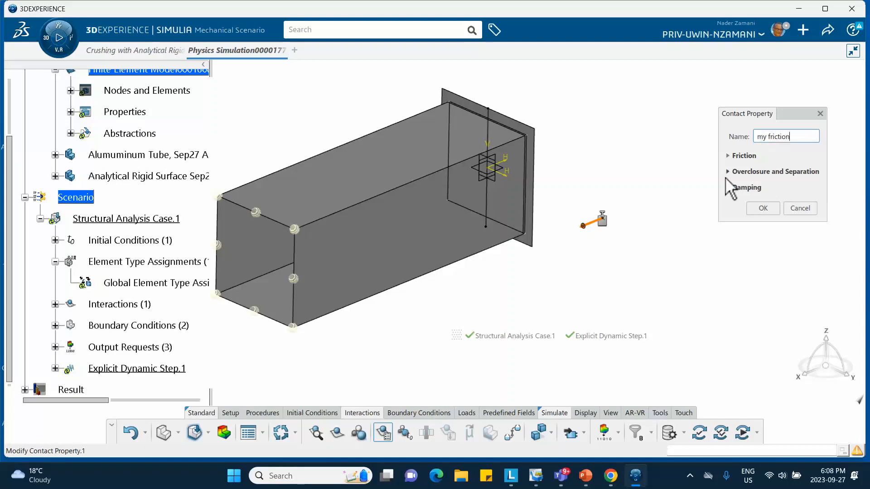
pyautogui.click(729, 156)
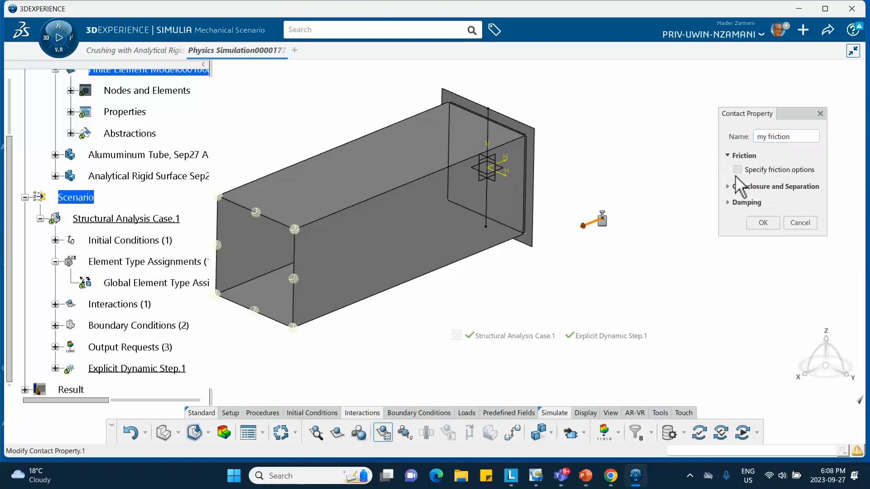
pyautogui.click(738, 169)
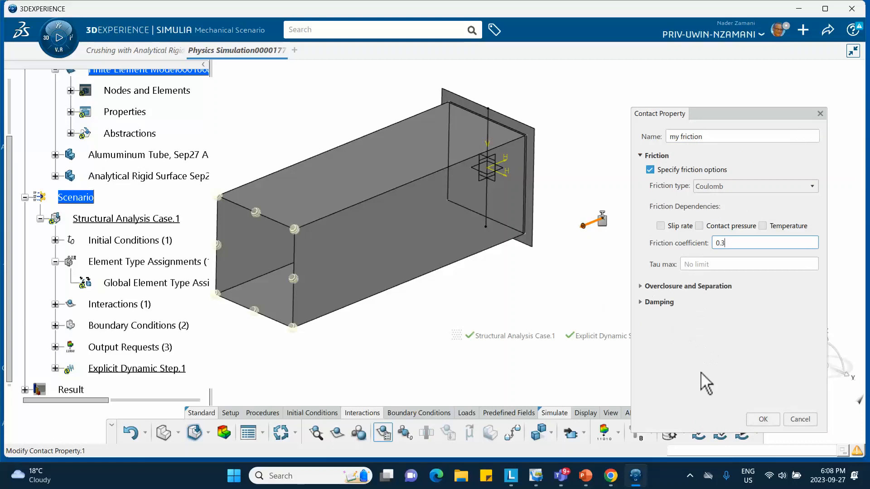
pyautogui.click(761, 419)
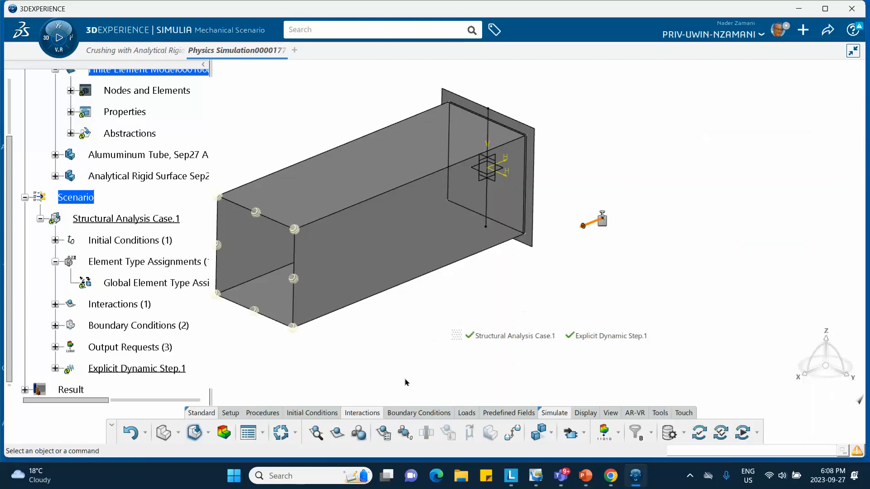
# Create a general contact for all surfaces with "my friction" as its global contact property.
pyautogui.click(358, 433)
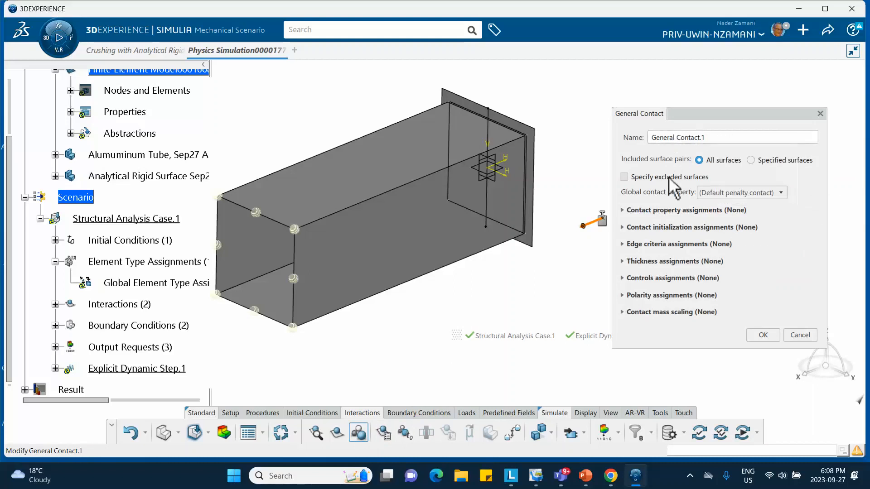
pyautogui.click(780, 192)
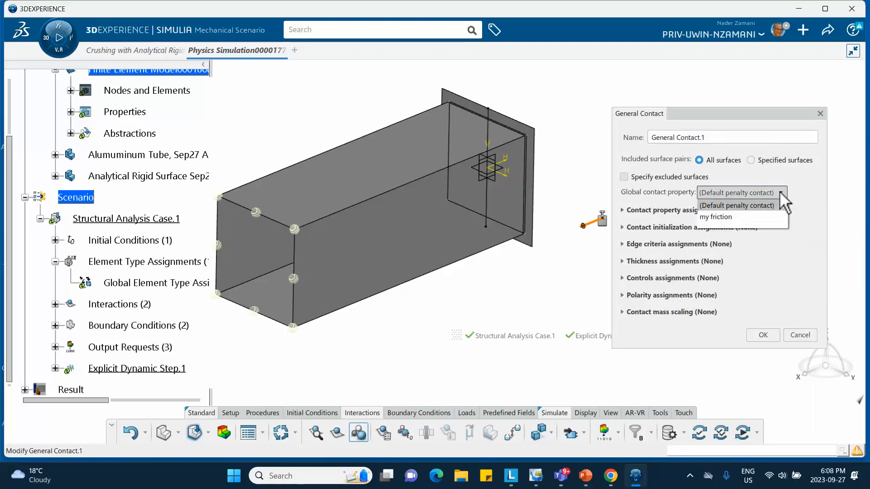
pyautogui.click(725, 217)
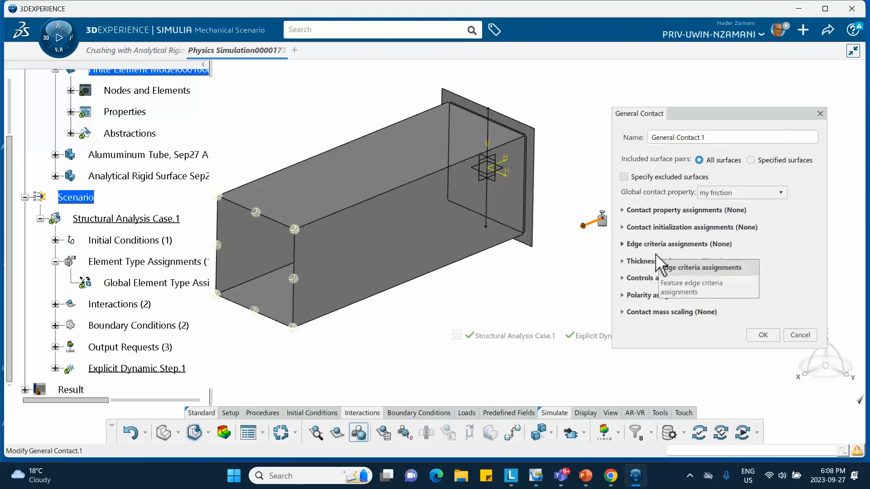
pyautogui.click(759, 333)
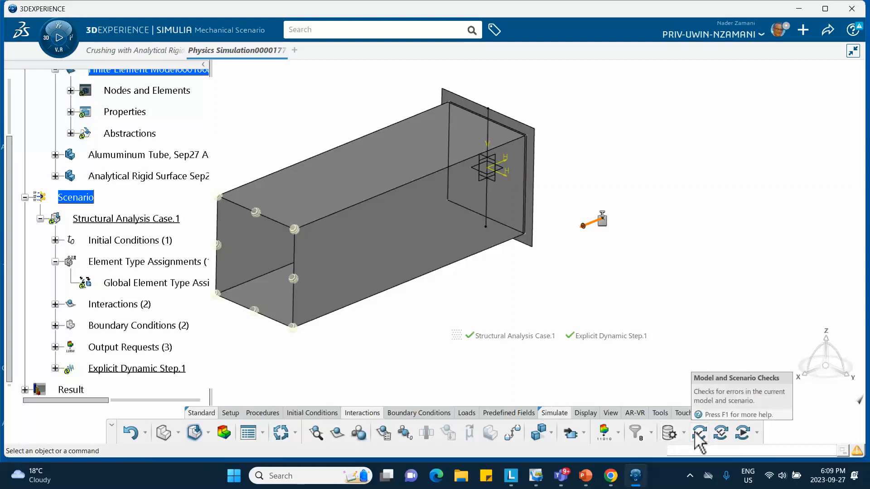
# Save the simulation, run the Model and Scenario Checks and close their status window.
pyautogui.click(824, 31)
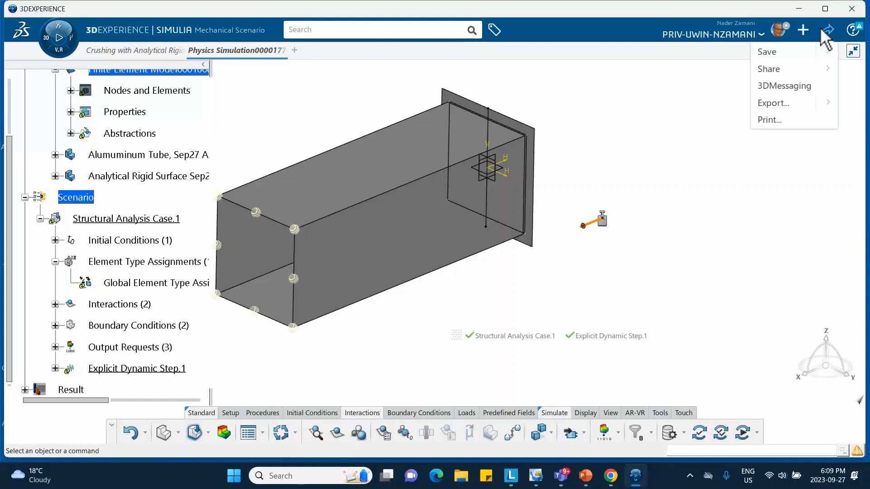
pyautogui.click(776, 52)
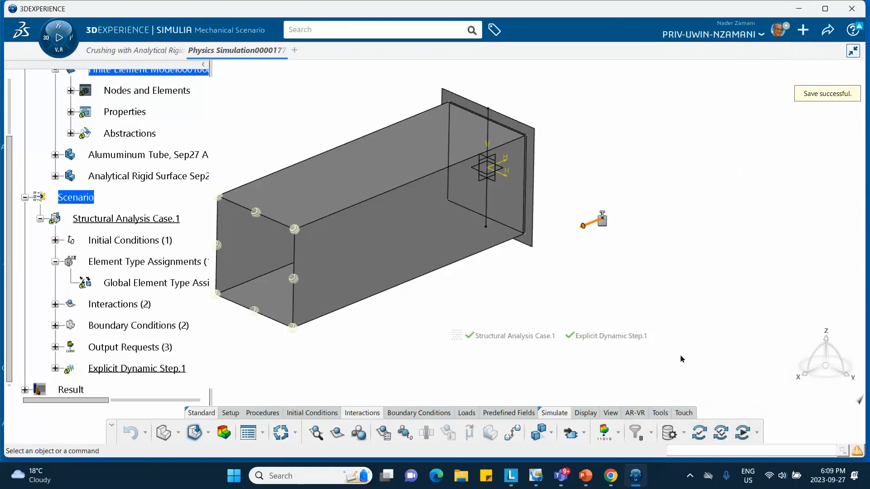
pyautogui.click(699, 435)
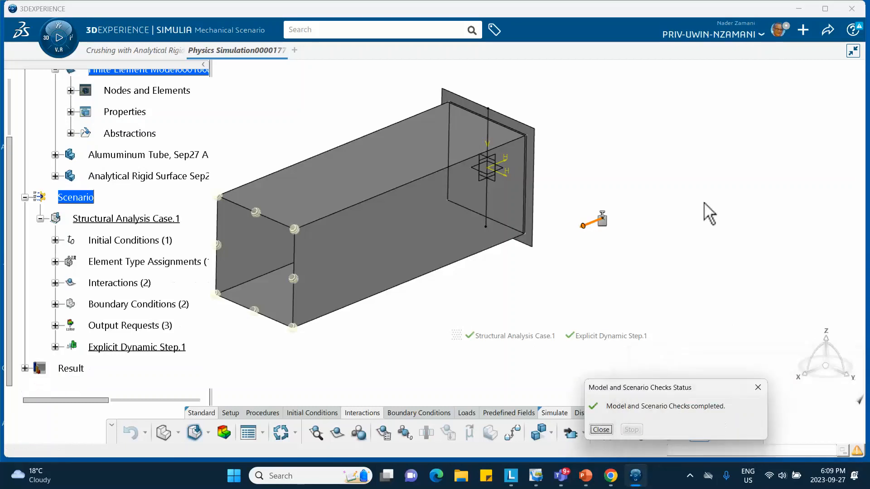
pyautogui.click(600, 430)
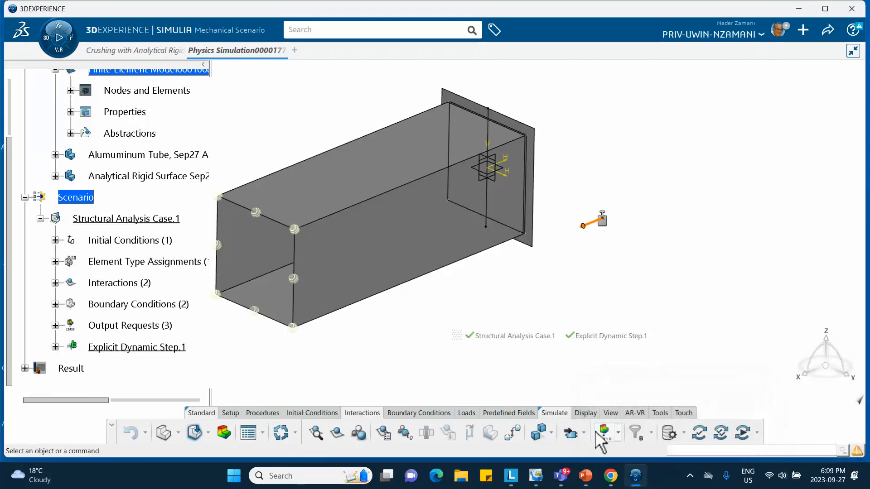
# Run the Simulation Checks for the structural analysis case as local interactive with 4 cores, overwriting previous results.
pyautogui.click(719, 434)
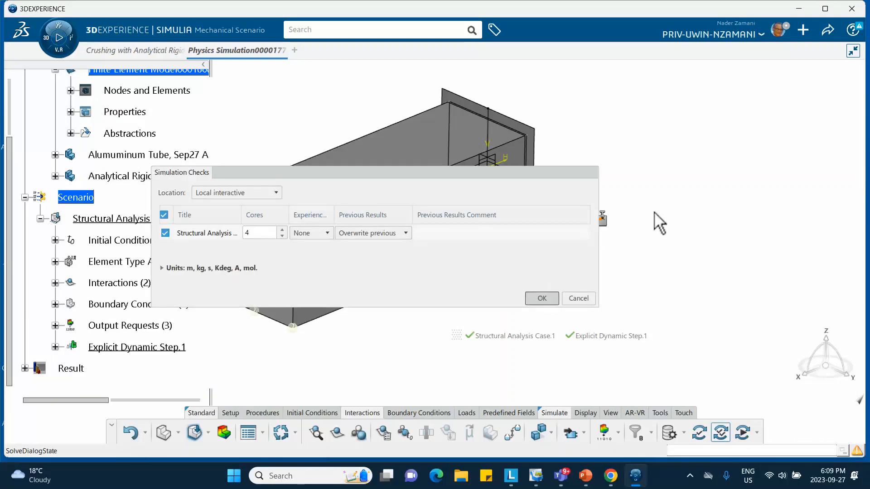
pyautogui.press('Return')
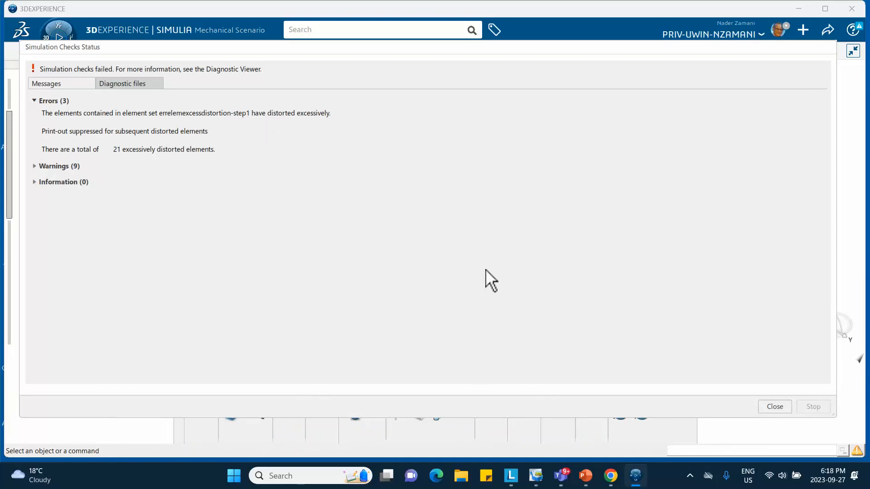
# Switch to PowerPoint and review slide 4 for the rigid surface's flip direction setting, then return to 3DEXPERIENCE.
pyautogui.click(584, 476)
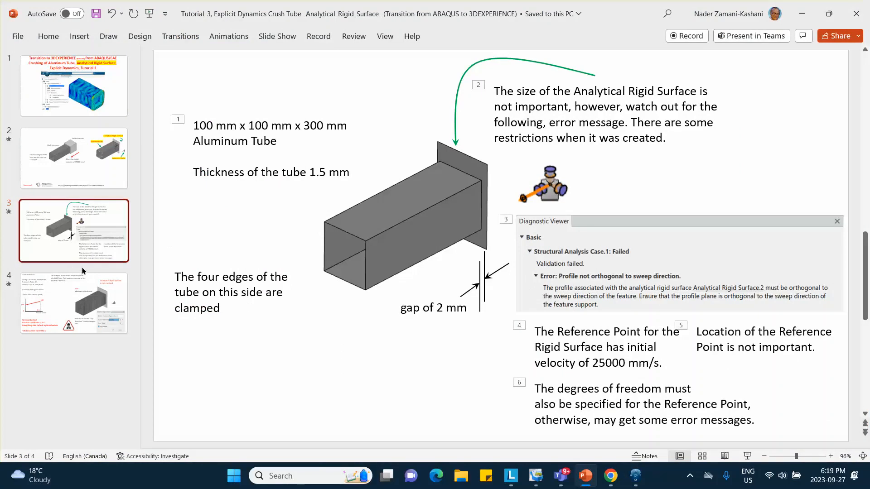
pyautogui.click(93, 302)
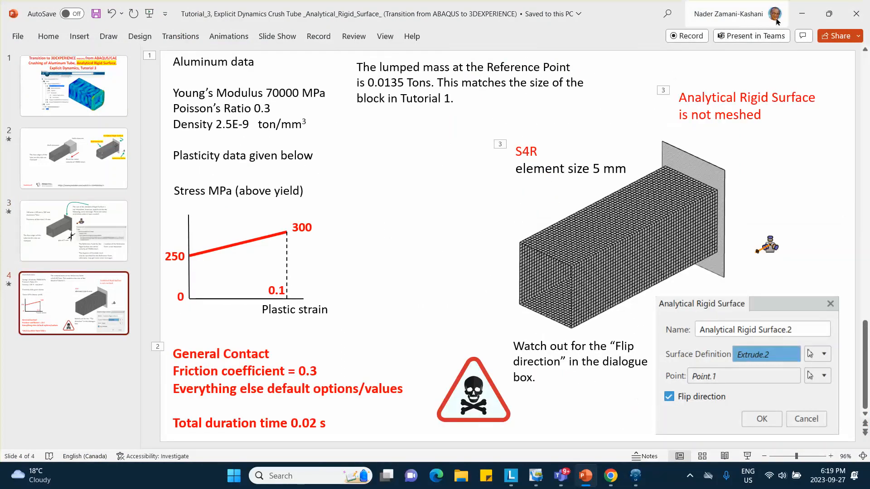
pyautogui.click(801, 13)
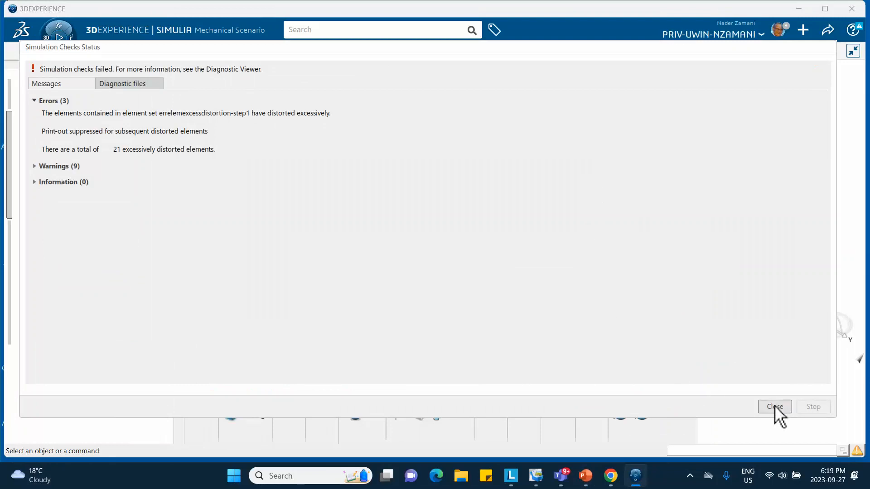
# Close the checks status and enable Flip direction for the analytical rigid surface, comparing it with slide 4 in PowerPoint before returning to 3DEXPERIENCE.
pyautogui.click(775, 407)
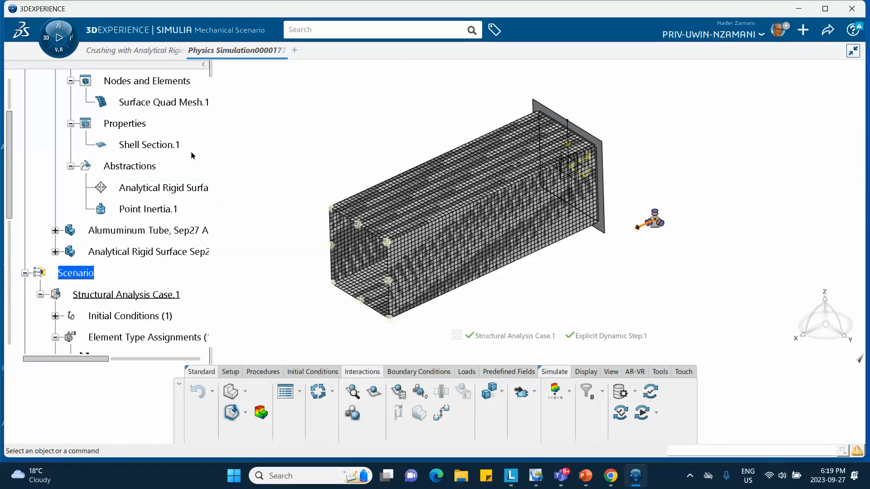
pyautogui.scroll(3, 192, 155)
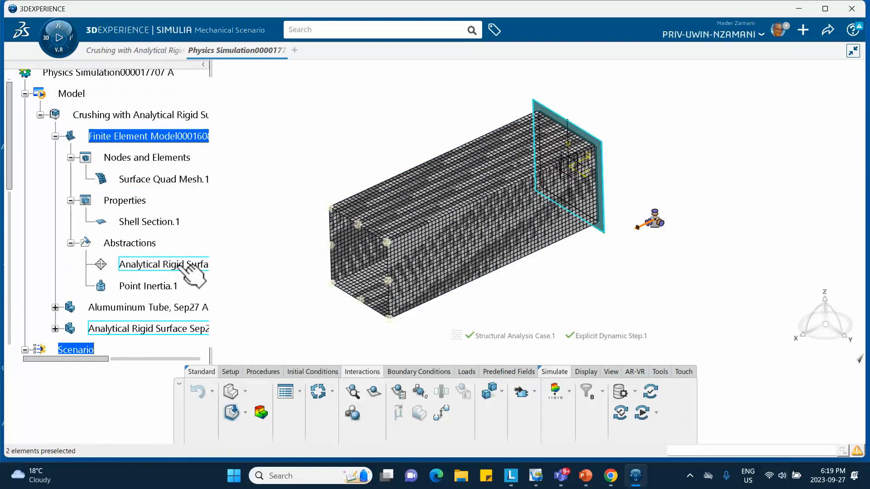
pyautogui.moveTo(212, 69); pyautogui.dragTo(251, 78)
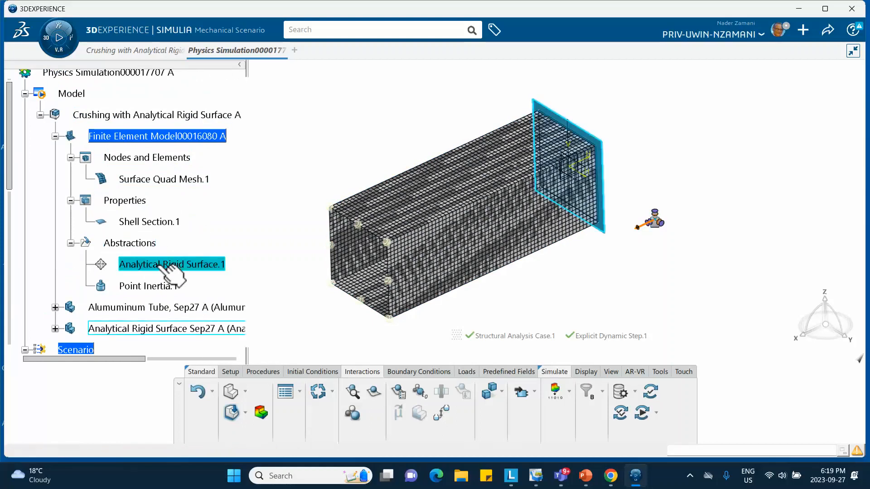
pyautogui.doubleClick(157, 265)
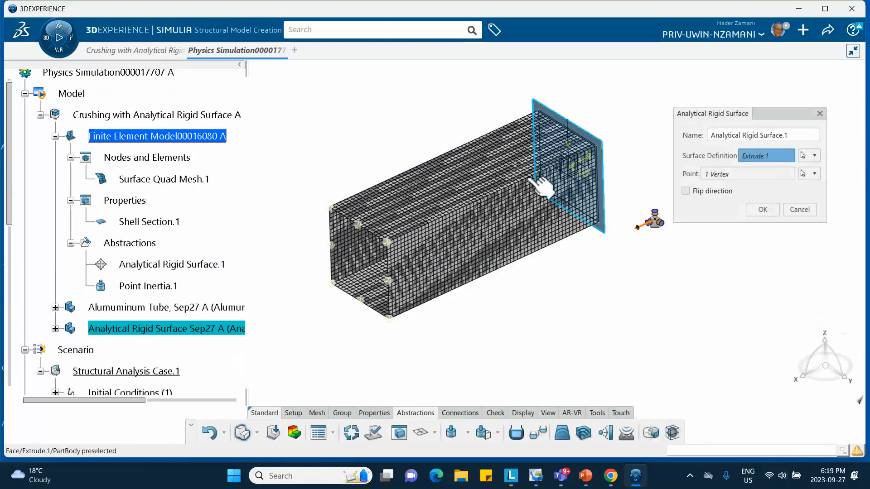
pyautogui.click(687, 191)
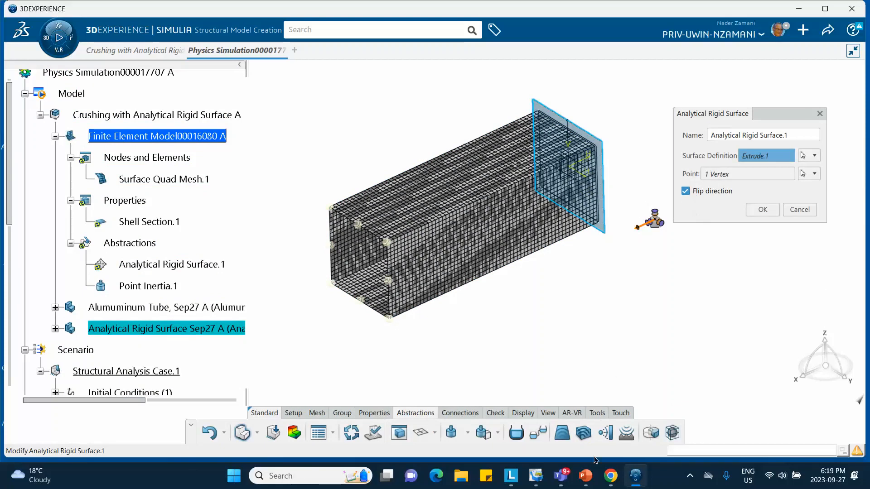
pyautogui.click(587, 476)
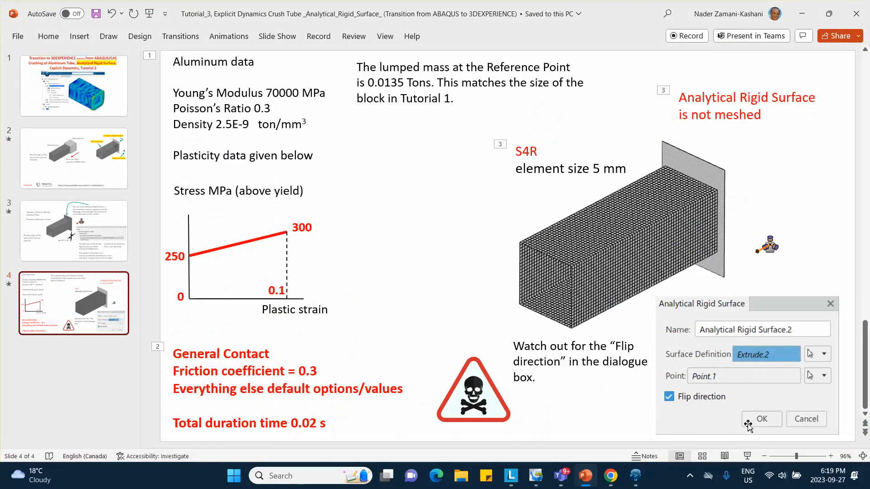
pyautogui.click(802, 13)
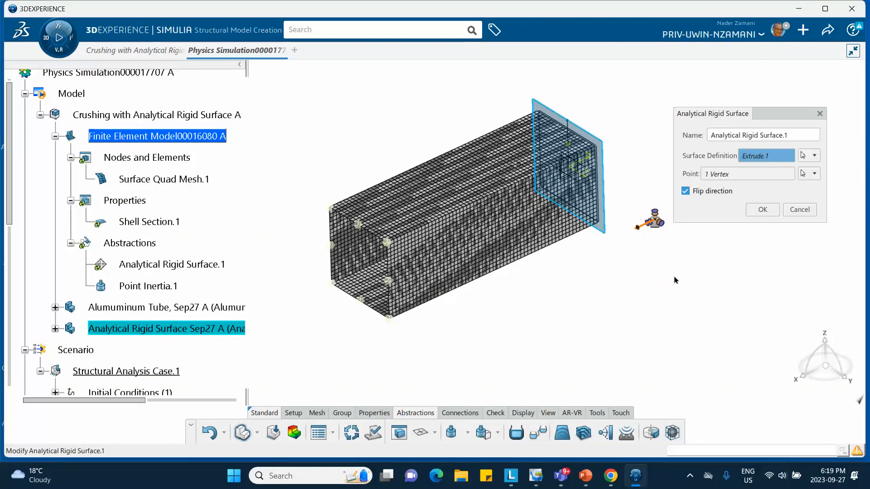
pyautogui.click(761, 208)
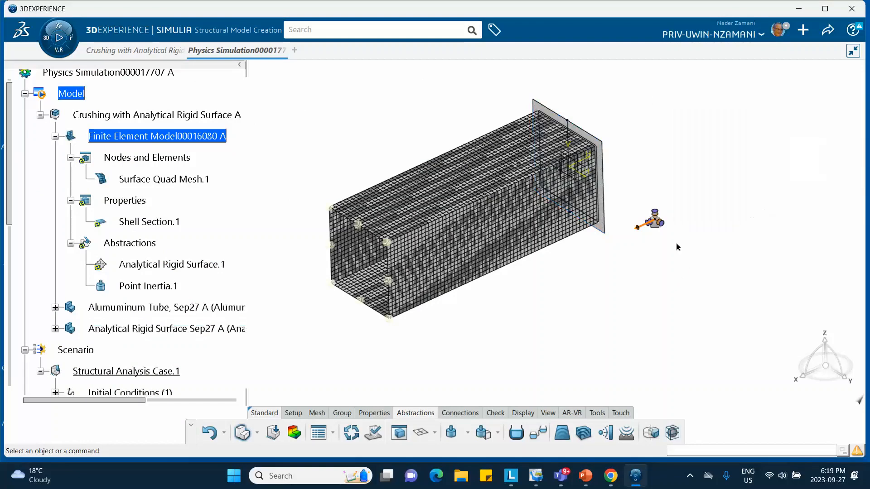
# Return to the mechanical scenario, rerun the Model and Scenario Checks and close their status window.
pyautogui.click(274, 433)
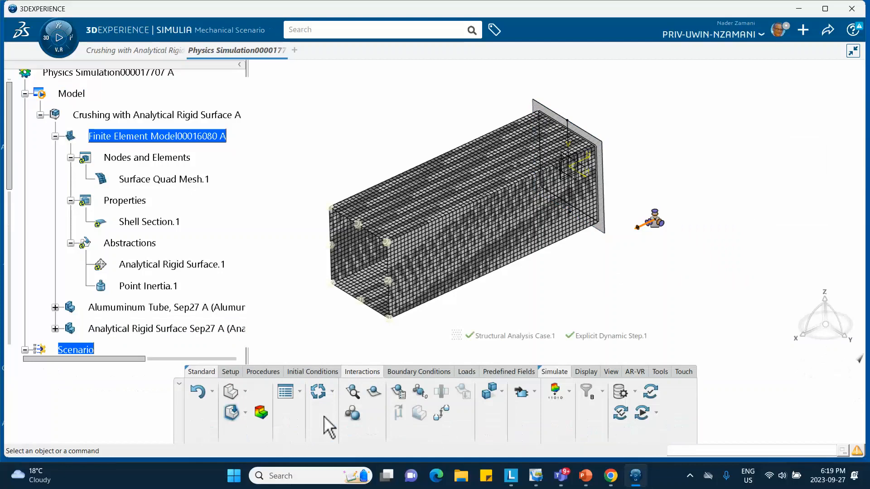
pyautogui.click(651, 393)
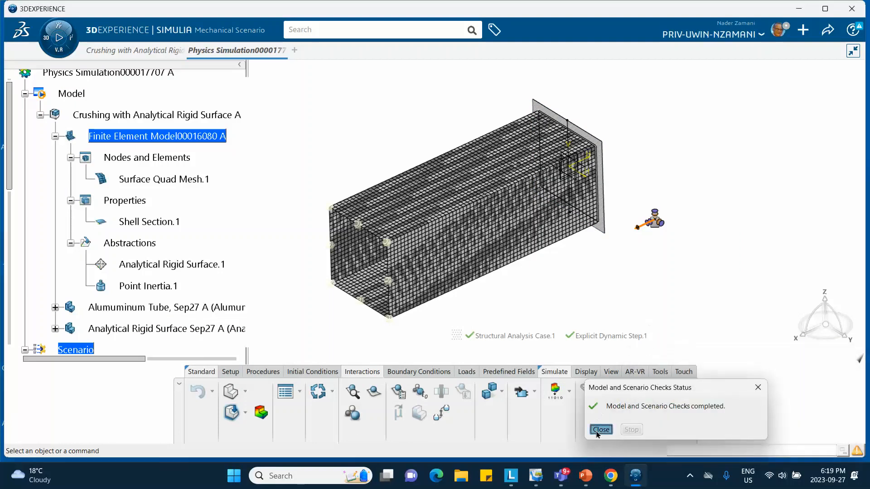
pyautogui.click(601, 430)
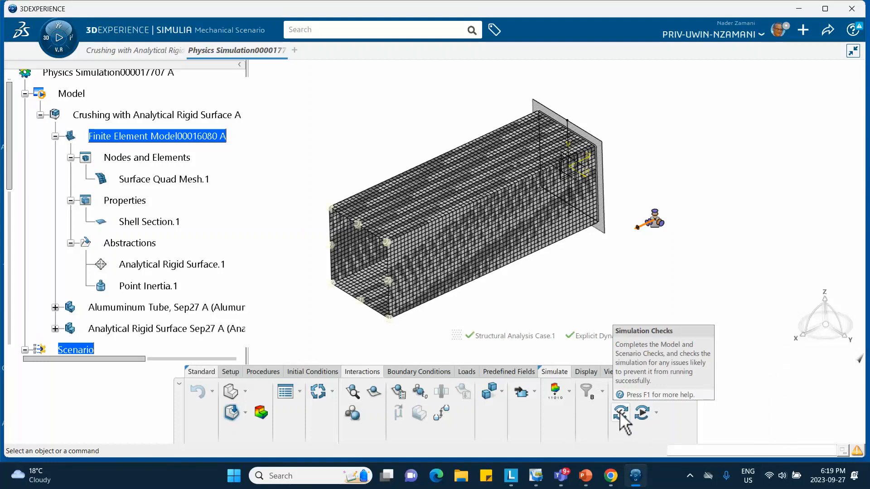
# Rerun the Simulation Checks as local interactive with 4 cores, overwriting previous results, and close their status window.
pyautogui.click(620, 413)
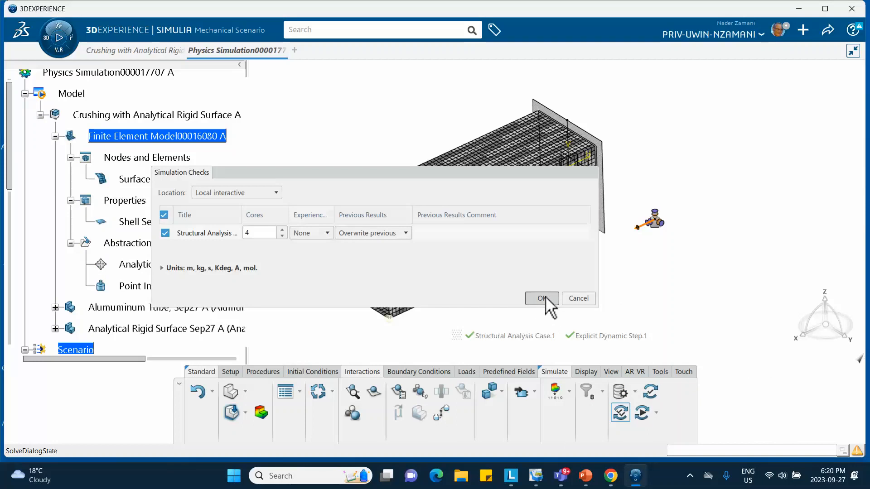
pyautogui.click(542, 298)
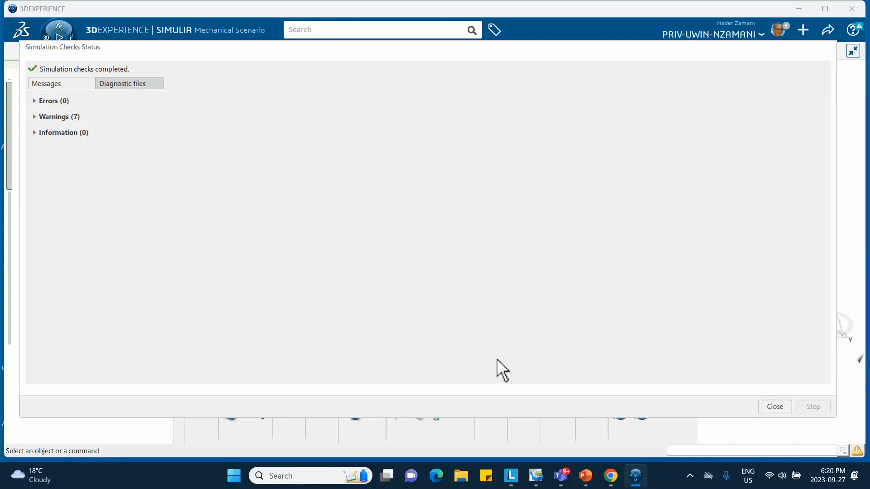
pyautogui.click(773, 406)
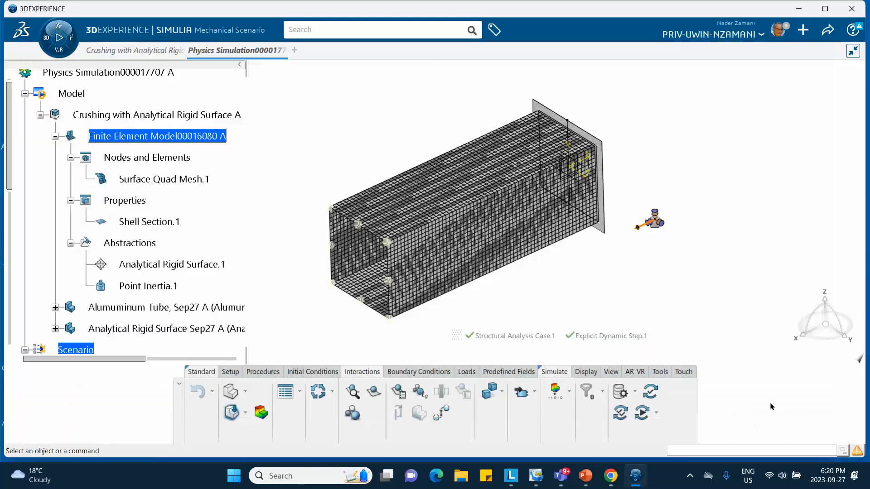
# Simulate the structural analysis case as local interactive with 4 cores, overwriting previous results, and widen the total and wall time columns of the iterations table.
pyautogui.click(641, 412)
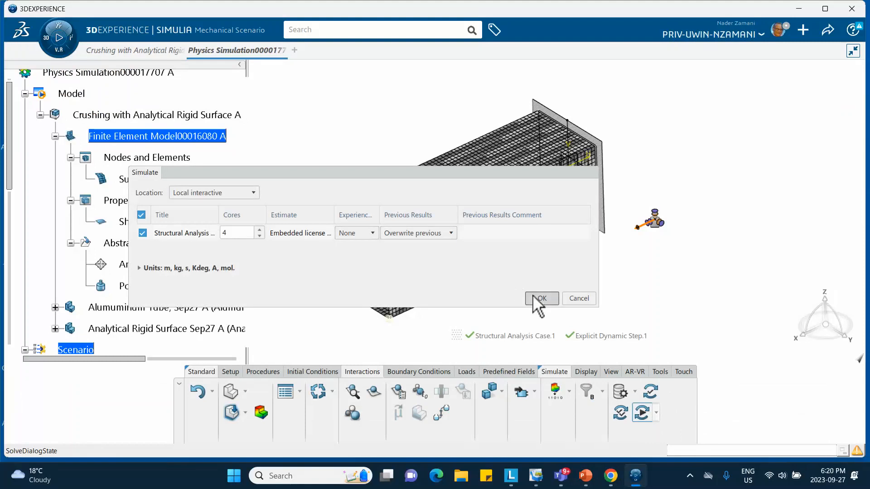
pyautogui.click(534, 298)
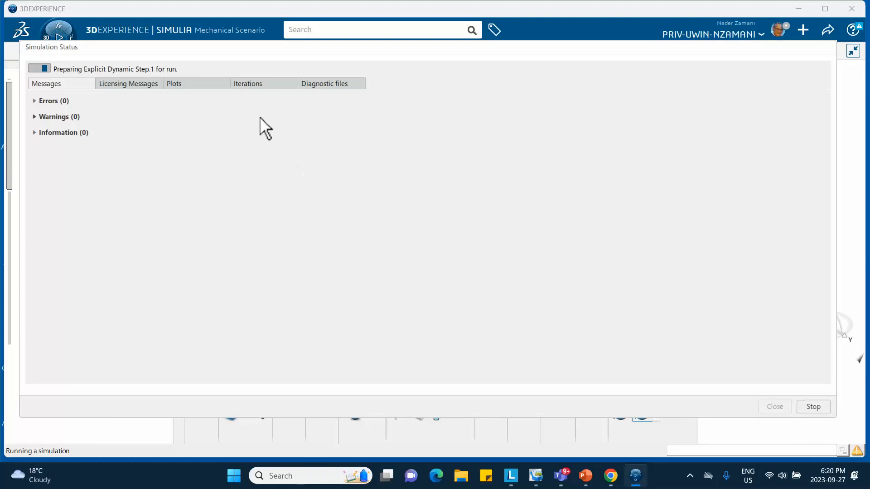
pyautogui.click(249, 83)
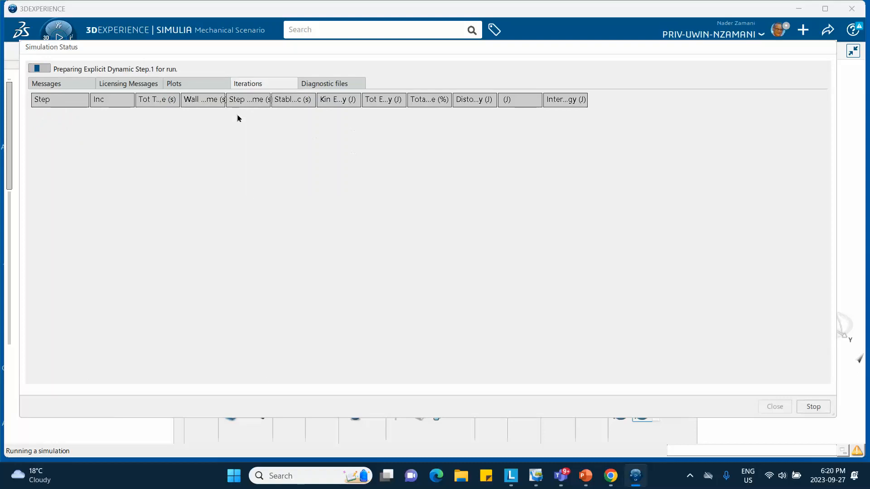
pyautogui.rightClick(186, 101)
pyautogui.click(233, 84)
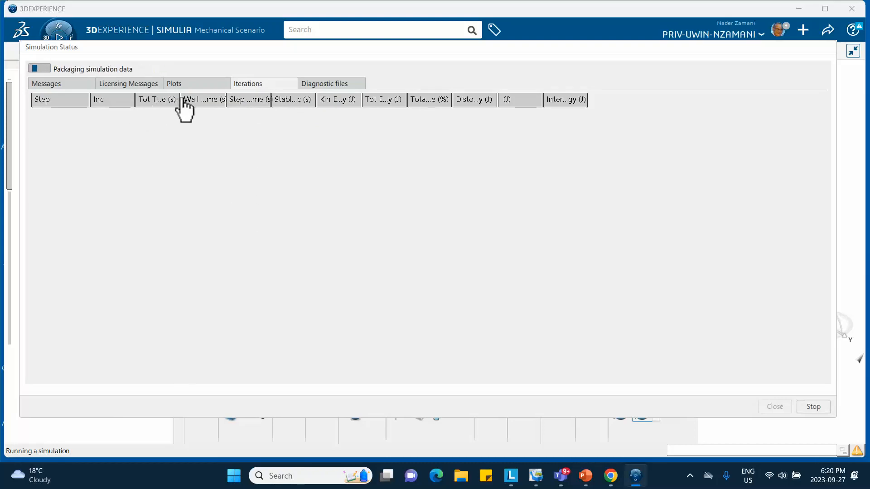
pyautogui.moveTo(180, 100); pyautogui.dragTo(214, 109)
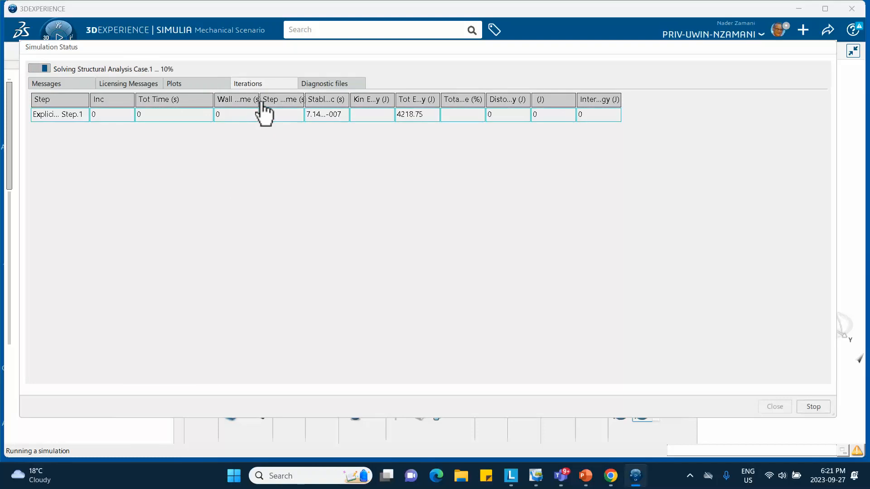
pyautogui.moveTo(266, 108); pyautogui.dragTo(292, 109)
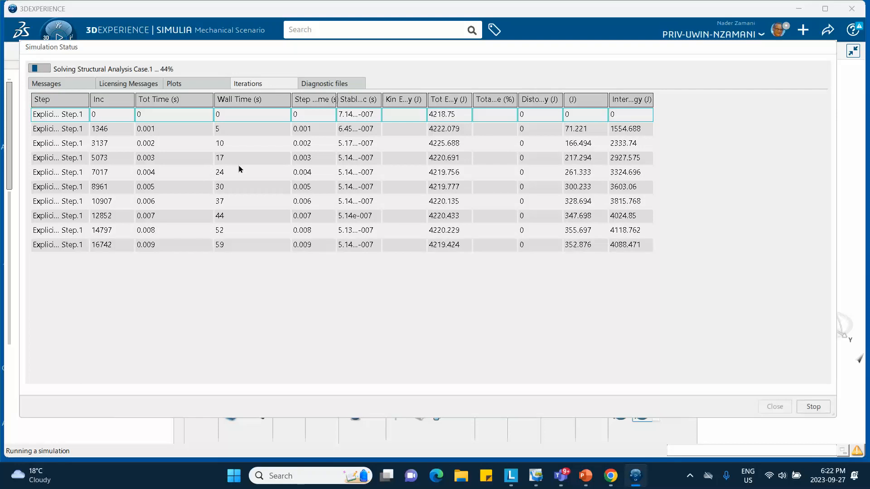
# Monitor the solver's iteration times and the plot of kinetic energy versus increment, then close the simulation status once the run ends.
pyautogui.click(172, 146)
pyautogui.click(172, 245)
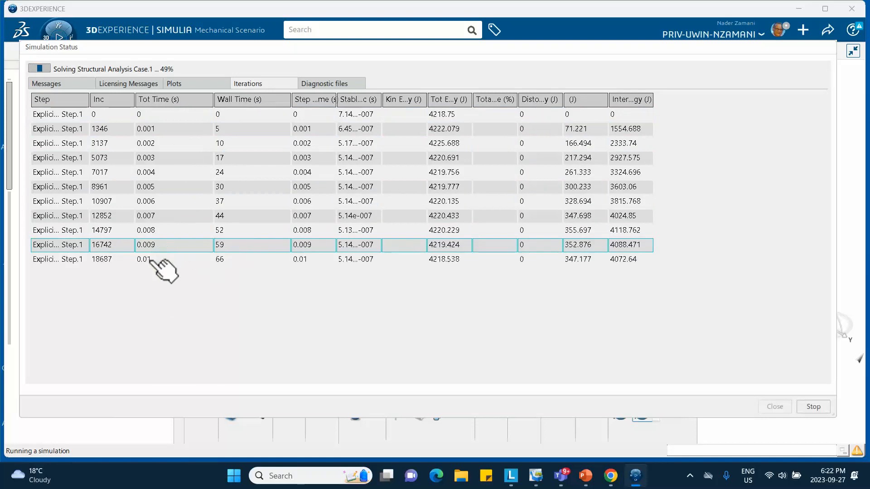
pyautogui.click(152, 260)
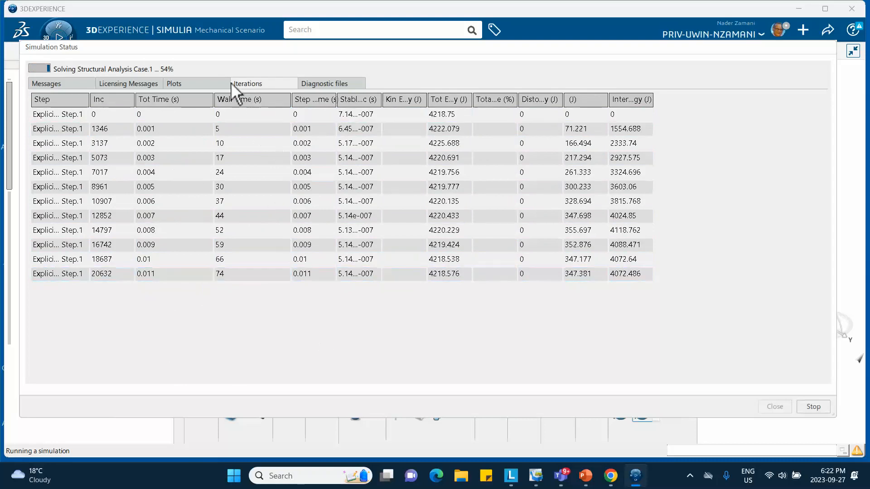
pyautogui.moveTo(179, 81)
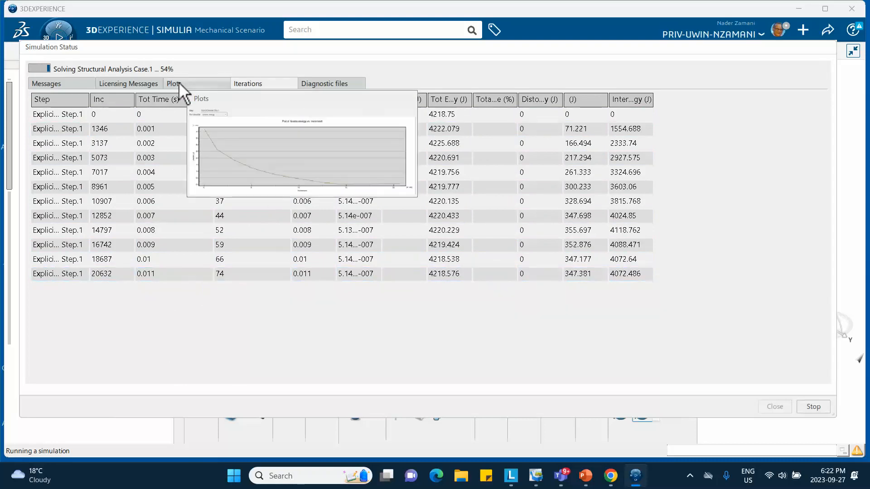
pyautogui.click(178, 83)
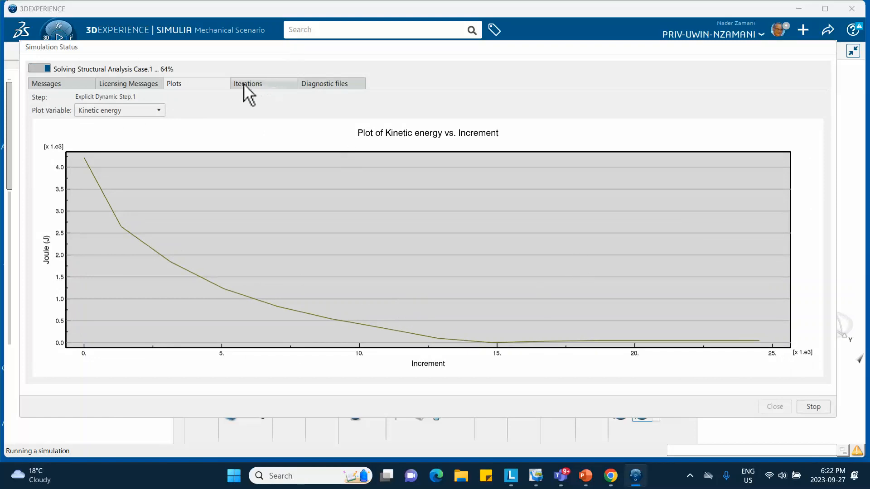
pyautogui.moveTo(244, 83)
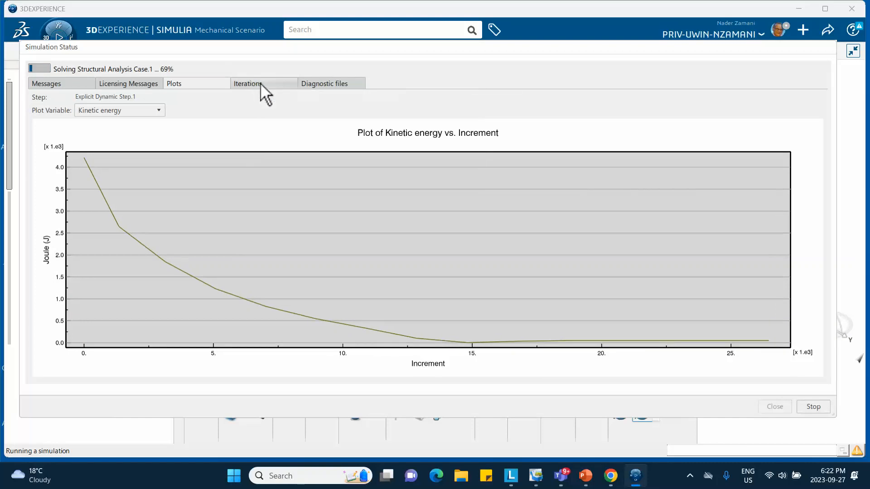
pyautogui.click(261, 85)
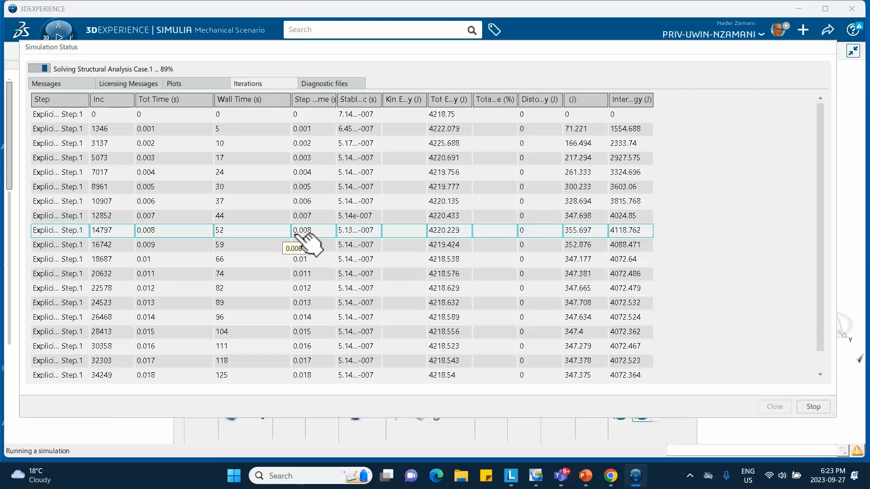
pyautogui.scroll(-1, 302, 232)
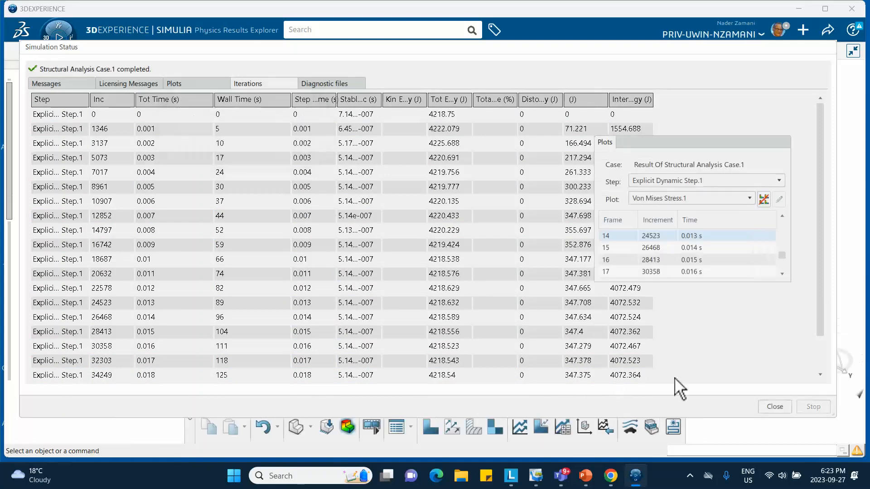
pyautogui.click(768, 406)
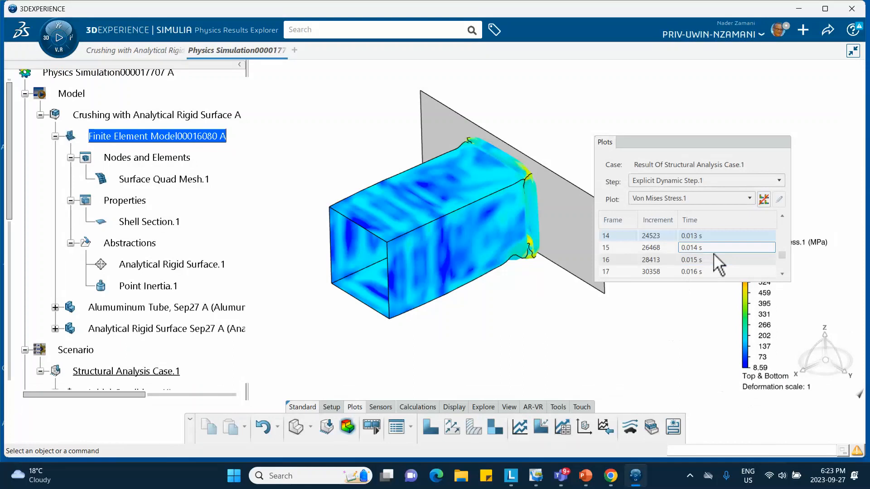
# Display frame 1 at 0 s of the von Mises stress plot and place the frame list clear of the tube.
pyautogui.scroll(-2, 718, 263)
pyautogui.scroll(8, 715, 256)
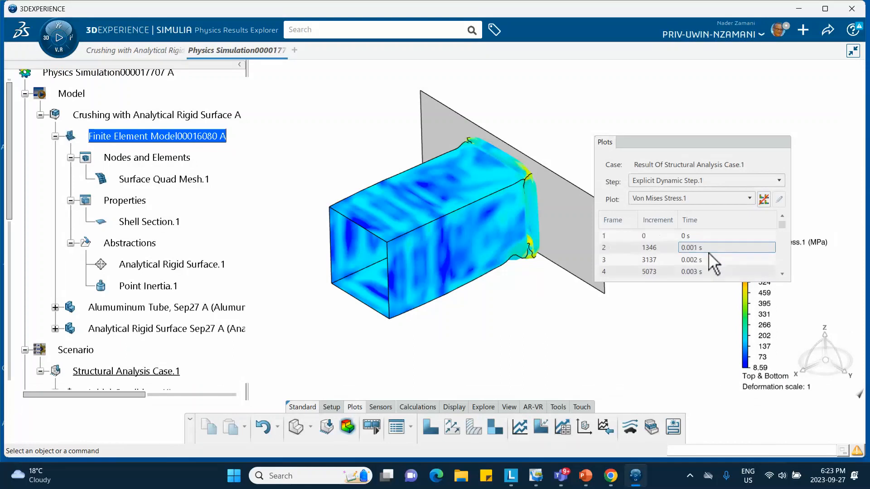
pyautogui.click(674, 237)
pyautogui.moveTo(654, 140); pyautogui.dragTo(716, 87)
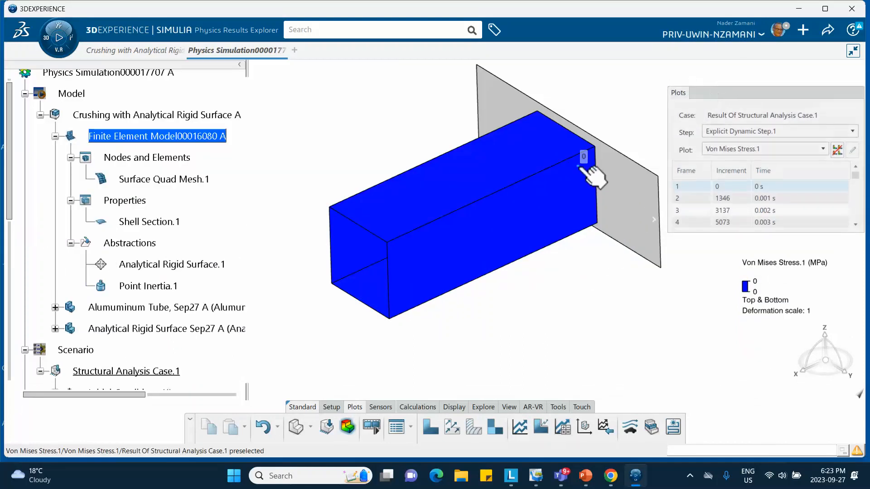
pyautogui.moveTo(582, 169); pyautogui.dragTo(503, 213, button='middle')
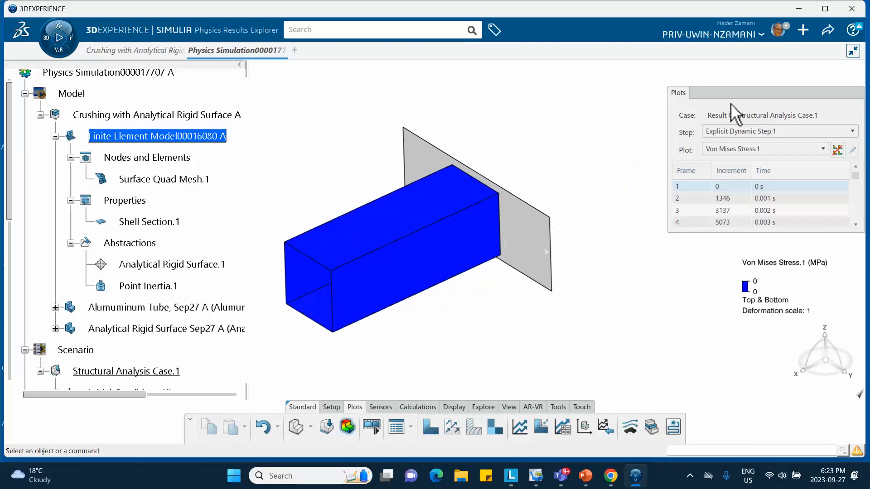
pyautogui.moveTo(720, 94); pyautogui.dragTo(633, 96)
# Go through the von Mises stress frames one by one from frame 2 at 0.001 s to frame 21 at 0.02 s.
pyautogui.click(643, 198)
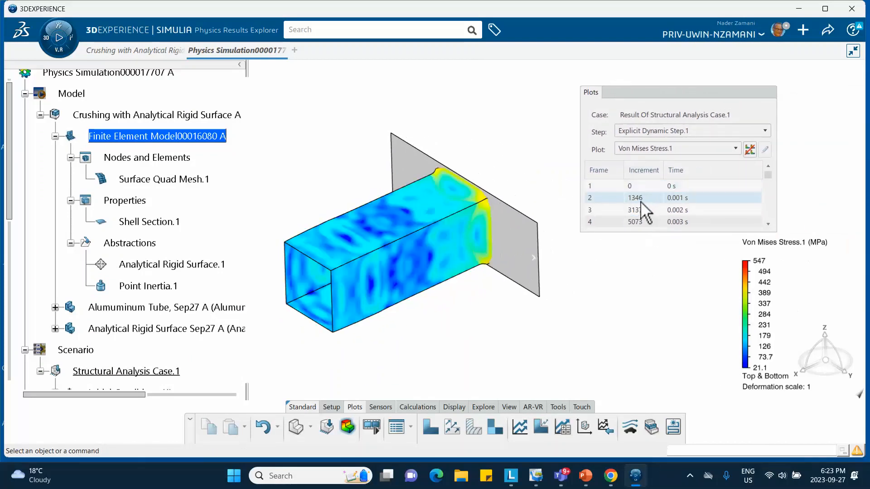
pyautogui.click(641, 210)
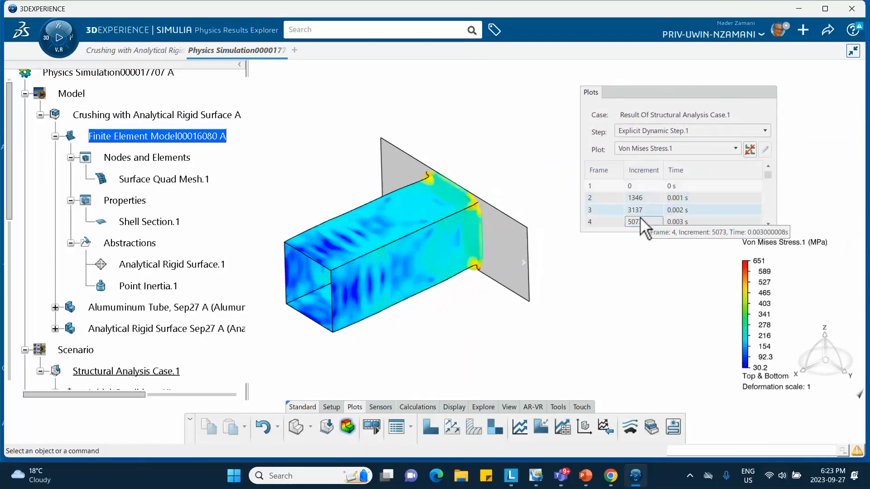
pyautogui.click(641, 222)
pyautogui.press('Down')
pyautogui.press('Down')
pyautogui.press('Down')
pyautogui.press('Down')
pyautogui.press('Down')
pyautogui.press('Down')
pyautogui.press('Down')
pyautogui.press('Down')
pyautogui.press('Down')
pyautogui.press('Down')
pyautogui.press('Down')
pyautogui.press('Down')
pyautogui.press('Down')
pyautogui.press('Down')
pyautogui.press('Down')
pyautogui.press('Down')
pyautogui.press('Down')
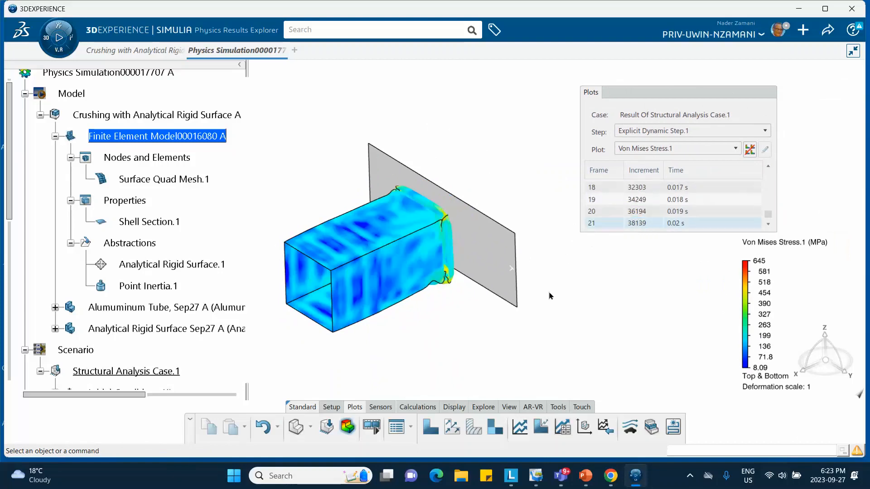
pyautogui.moveTo(550, 296)
pyautogui.mouseDown(button='middle')
pyautogui.moveTo(491, 292)
pyautogui.moveTo(468, 279)
pyautogui.moveTo(567, 298)
pyautogui.moveTo(540, 300)
pyautogui.mouseUp(button='middle')
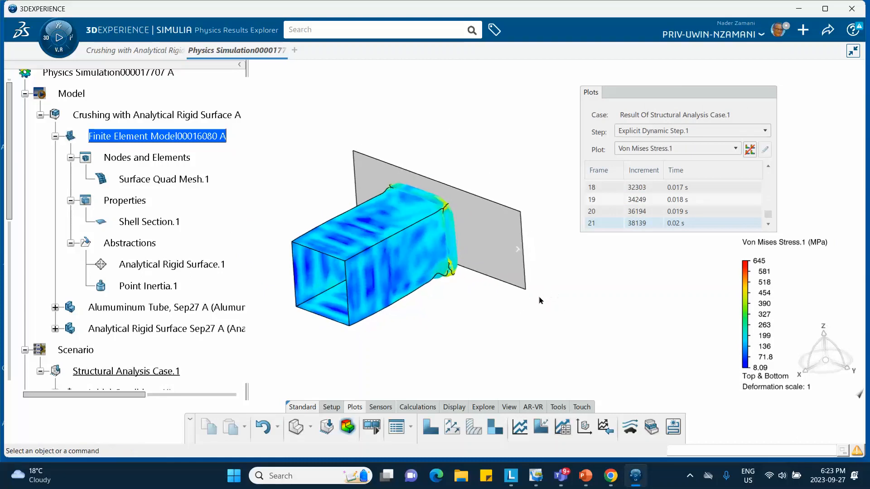
# Animate the von Mises stress plot over all frames and set the playback time control to Speed at 8x.
pyautogui.moveTo(584, 273); pyautogui.dragTo(504, 347, button='middle')
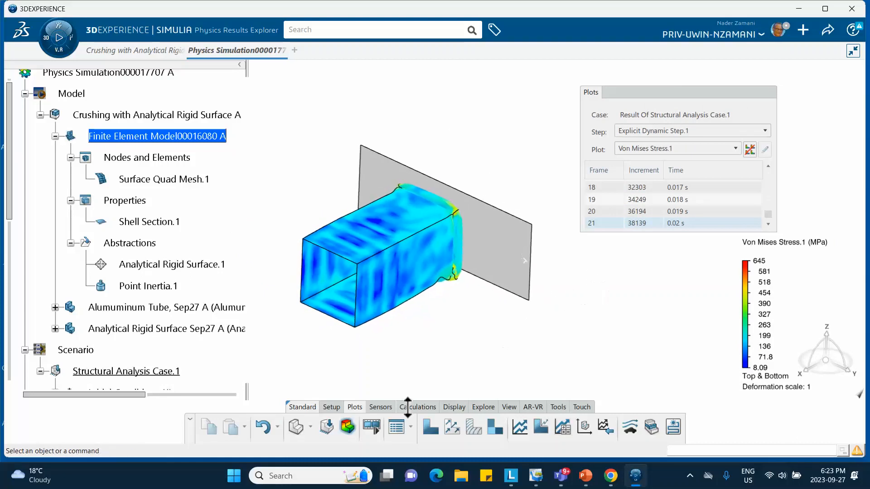
pyautogui.click(372, 427)
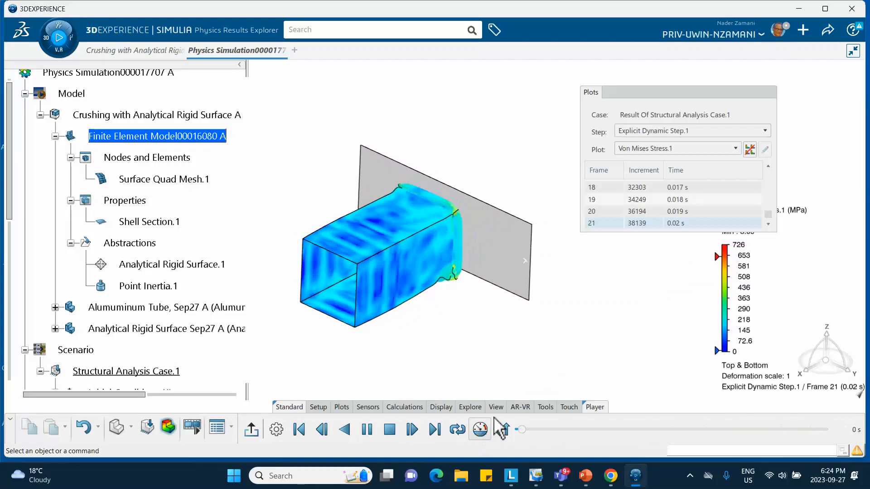
pyautogui.click(480, 429)
pyautogui.click(571, 233)
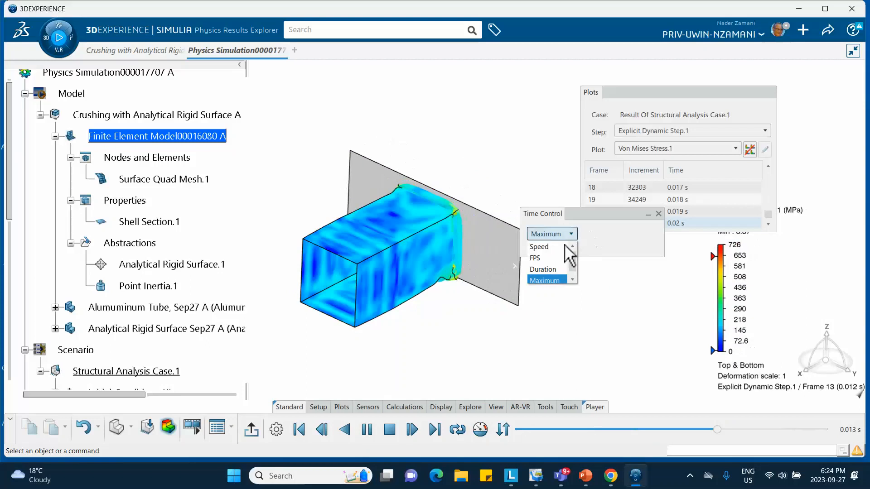
pyautogui.click(557, 244)
pyautogui.moveTo(606, 256); pyautogui.dragTo(585, 256)
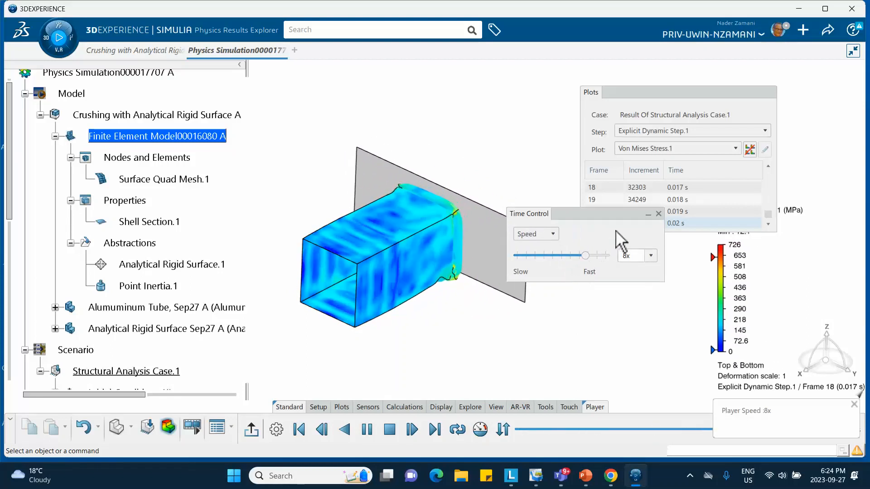
pyautogui.click(658, 212)
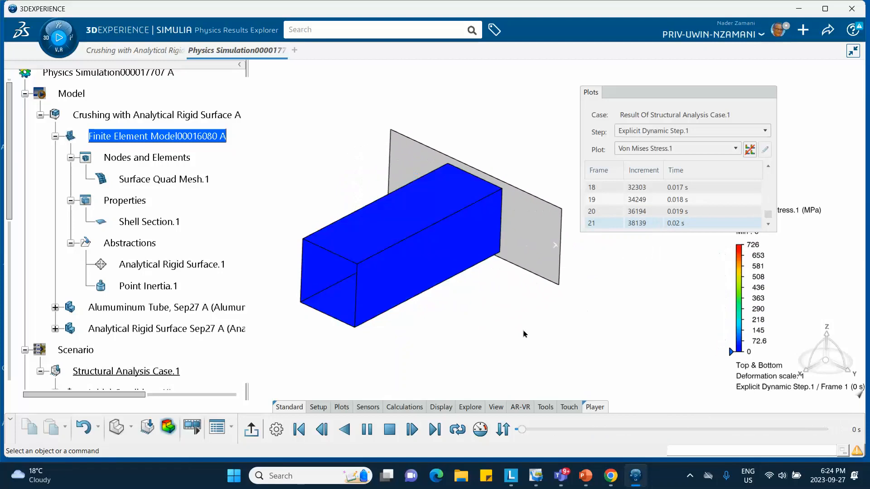
# Watch the tube's crushing animation from a near side view of the folding end, and close the player.
pyautogui.moveTo(524, 334); pyautogui.dragTo(406, 320, button='middle')
pyautogui.moveTo(475, 318); pyautogui.dragTo(499, 274, button='middle')
pyautogui.moveTo(385, 279)
pyautogui.mouseDown(button='middle')
pyautogui.moveTo(394, 301)
pyautogui.moveTo(386, 292)
pyautogui.mouseUp(button='middle')
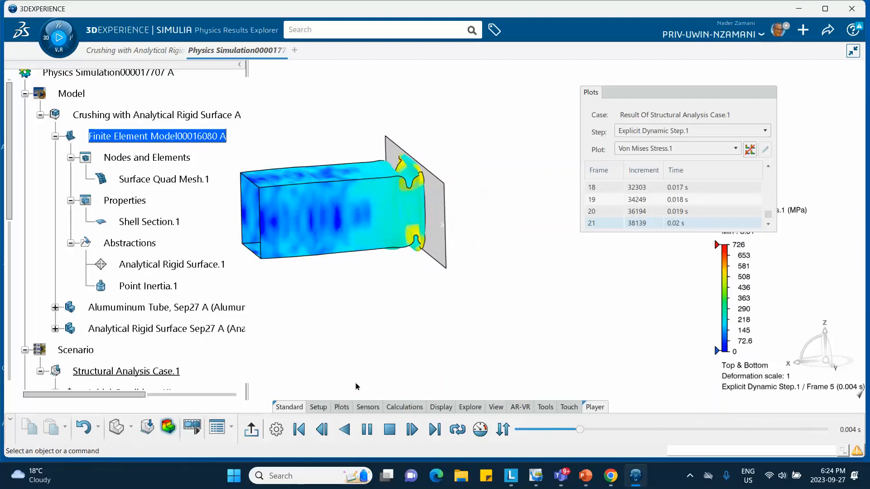
pyautogui.click(251, 436)
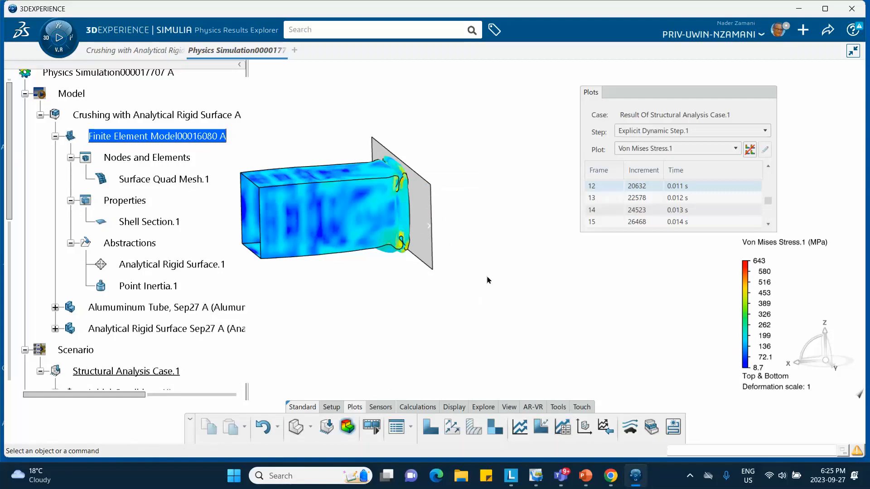
pyautogui.click(690, 476)
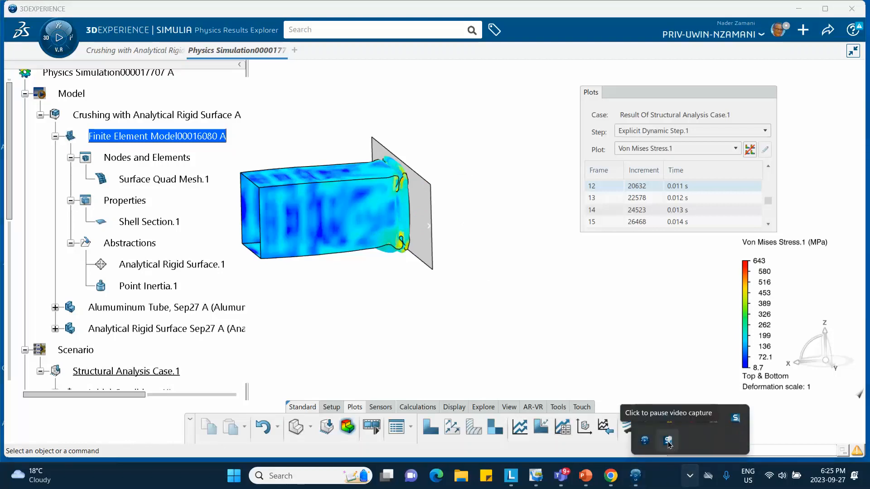